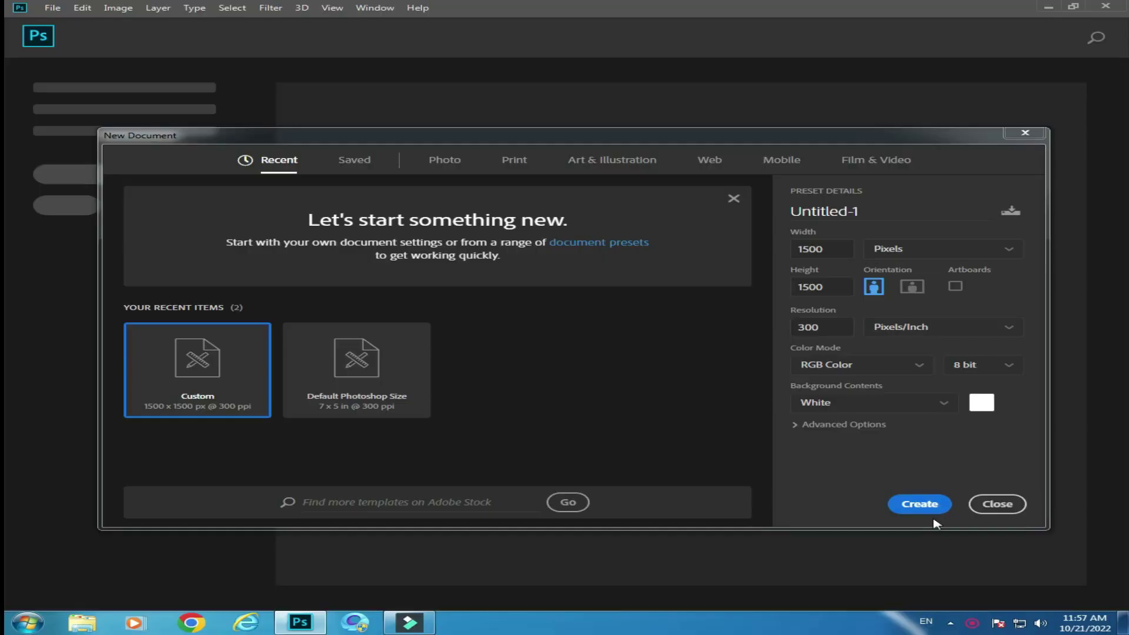
Step: Create the blank square Untitled-1 document
click(935, 510)
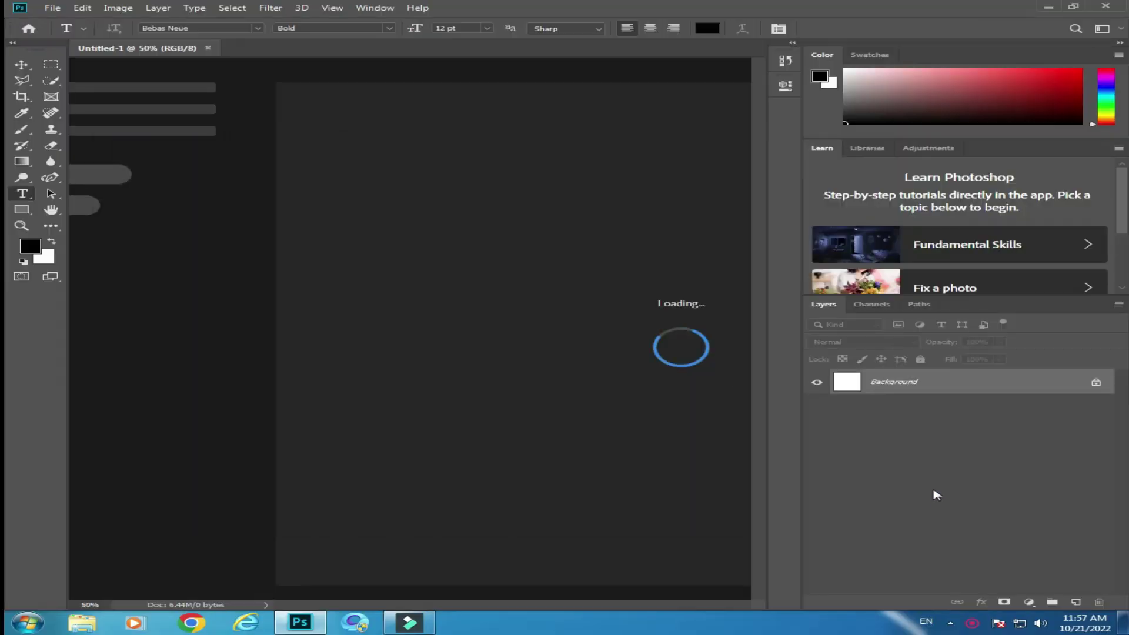
key(v)
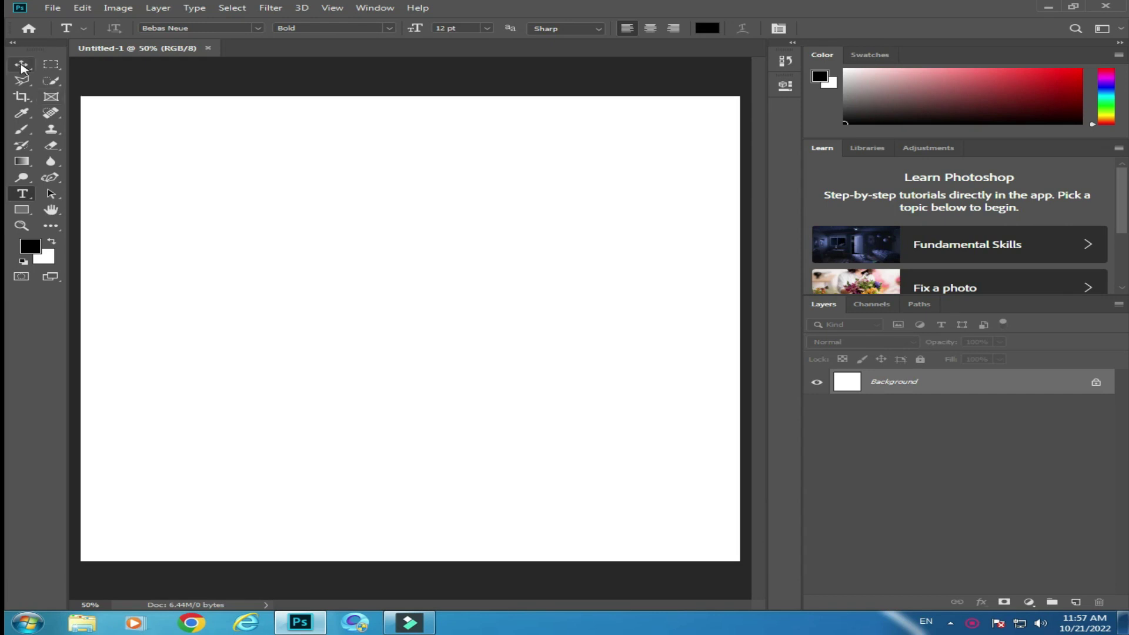
click(22, 210)
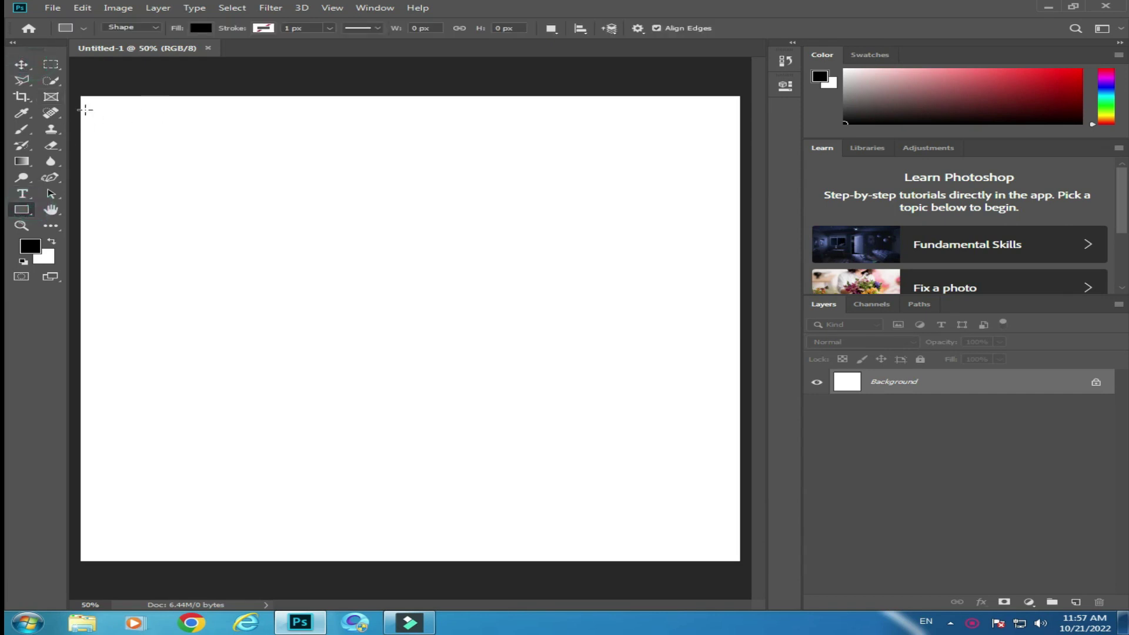
Step: Open the ok.png biryani plate image from the Desktop
click(53, 10)
click(64, 30)
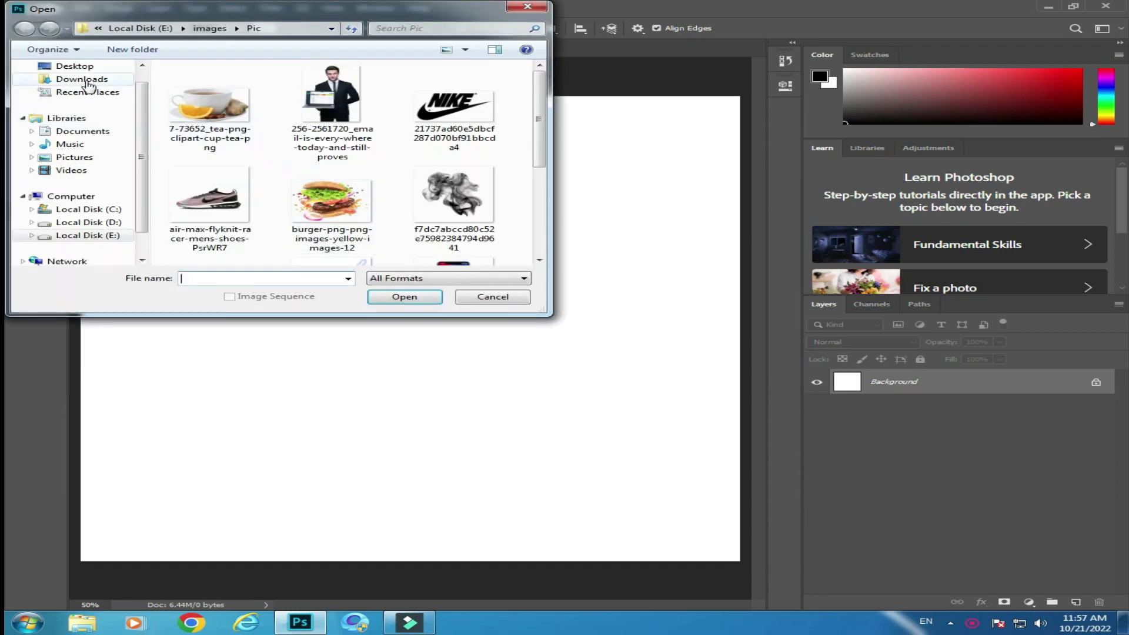
click(75, 66)
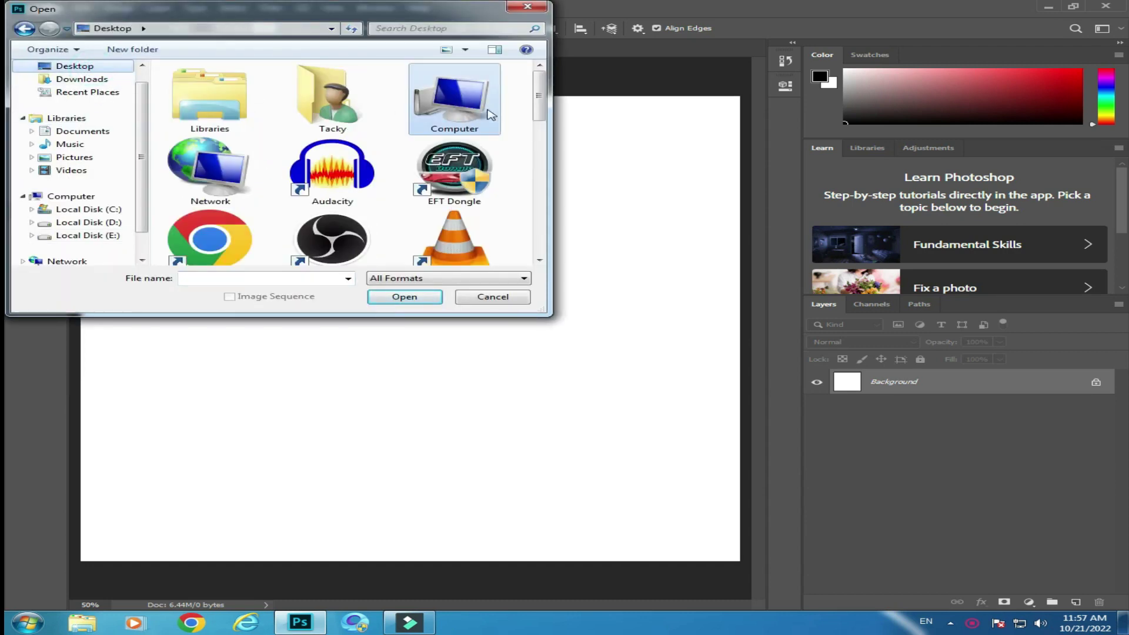
scroll(542, 142, down, 2)
scroll(543, 141, down, 2)
scroll(542, 141, down, 2)
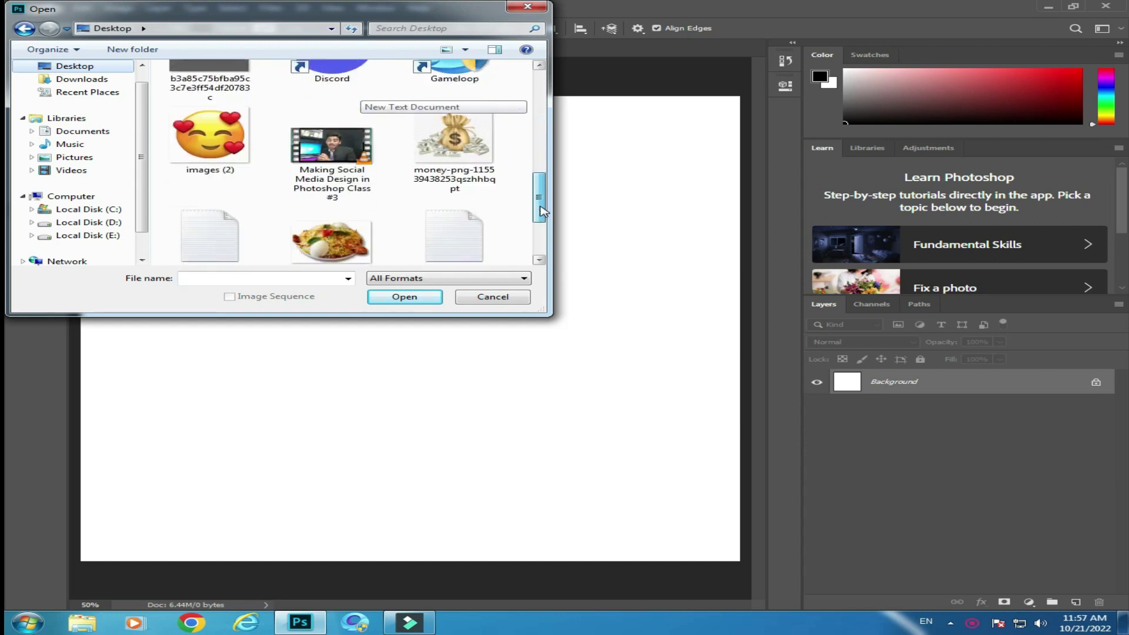
scroll(543, 141, down, 1)
double_click(344, 212)
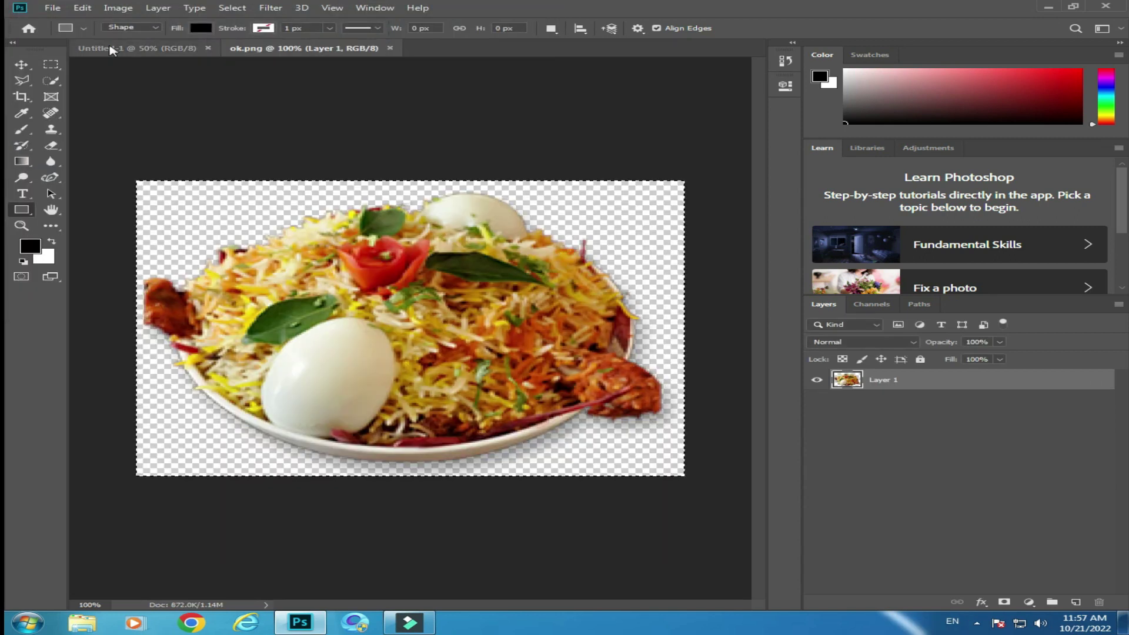
Step: Drag the plate into Untitled-1, scale it down and centre it in the lower half
click(128, 47)
drag(424, 128, 424, 129)
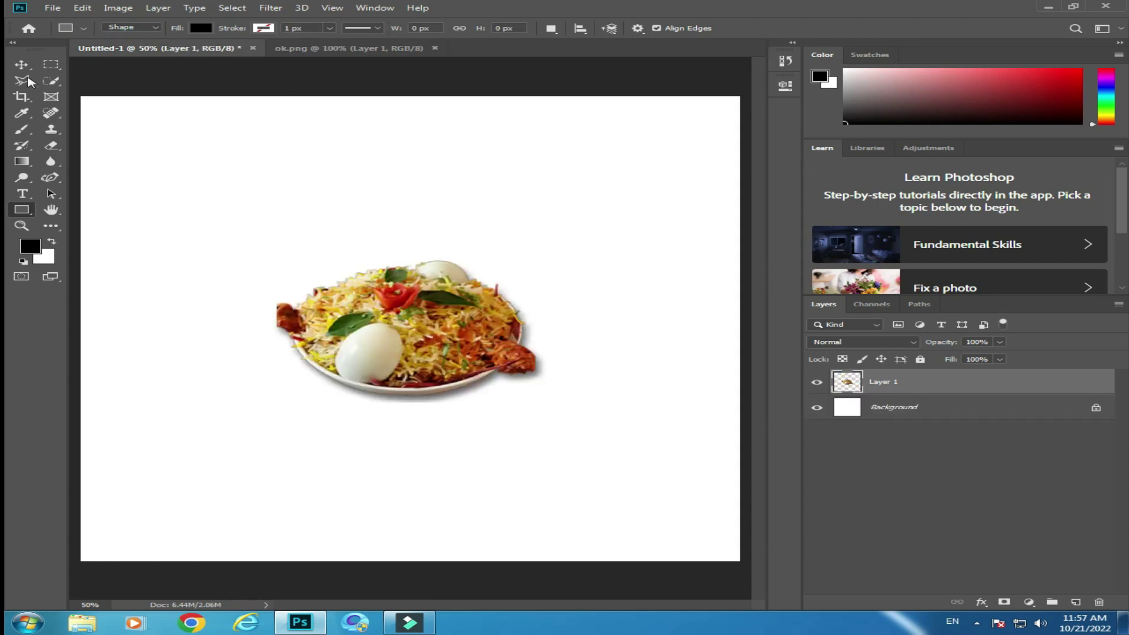
key(v)
drag(546, 252, 490, 286)
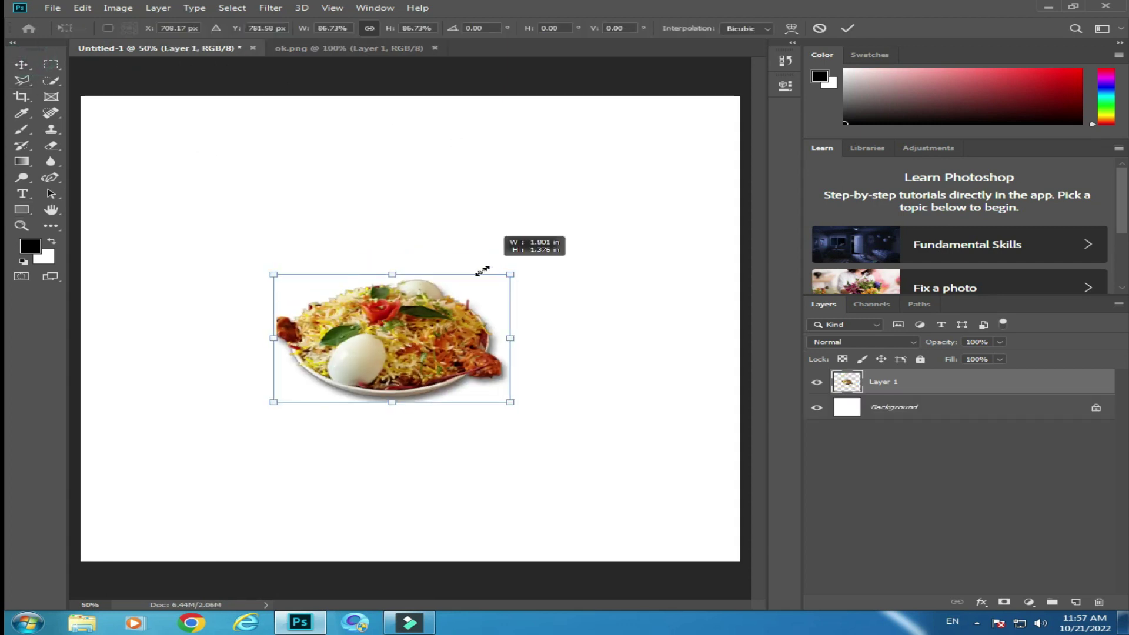
mouse_move(417, 338)
mouse_down()
mouse_move(453, 381)
mouse_move(449, 398)
mouse_up()
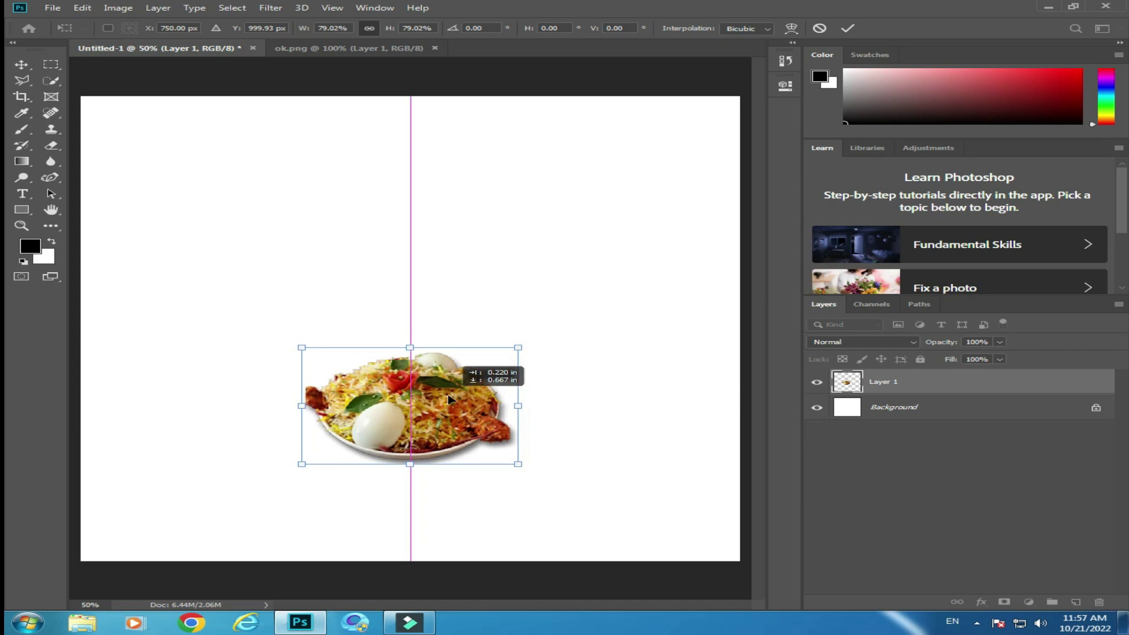
key(Return)
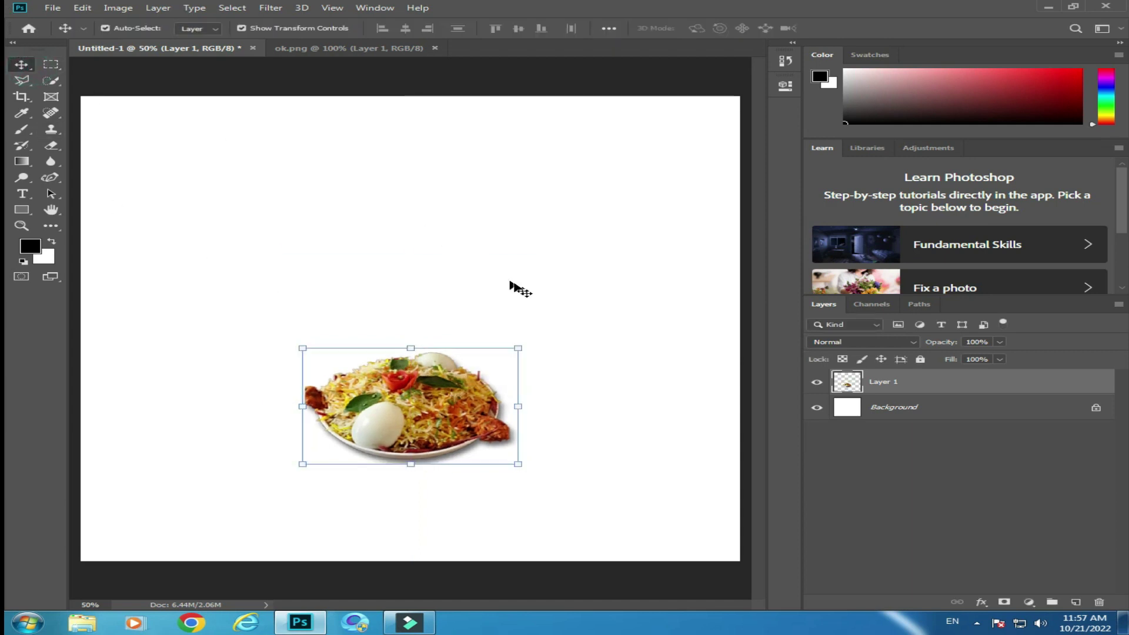
key(ctrl+minus)
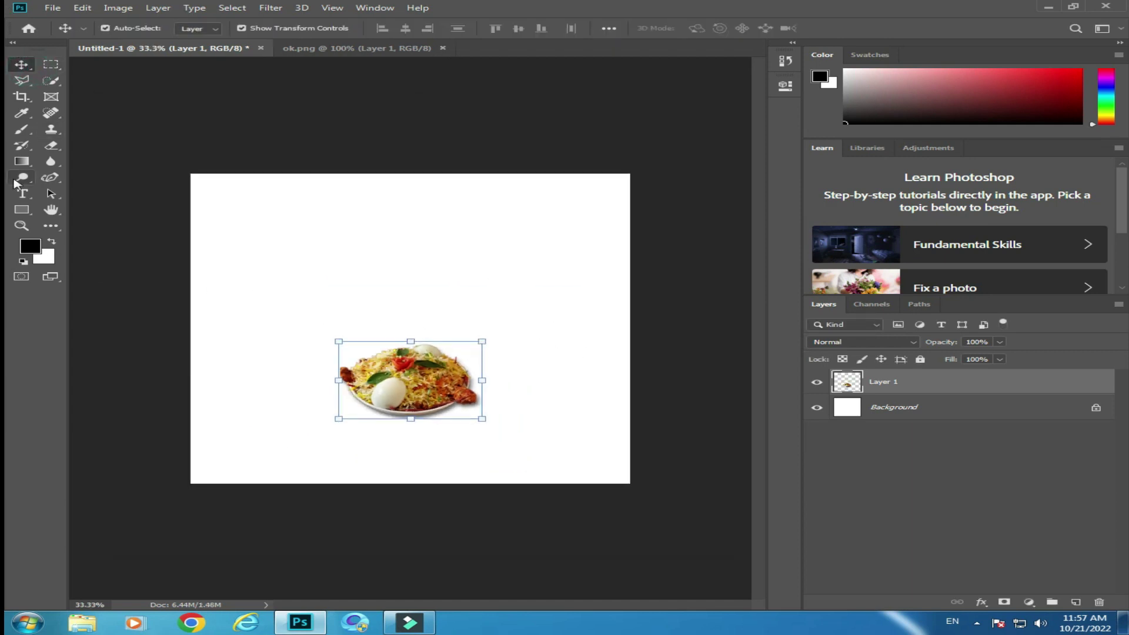
click(22, 210)
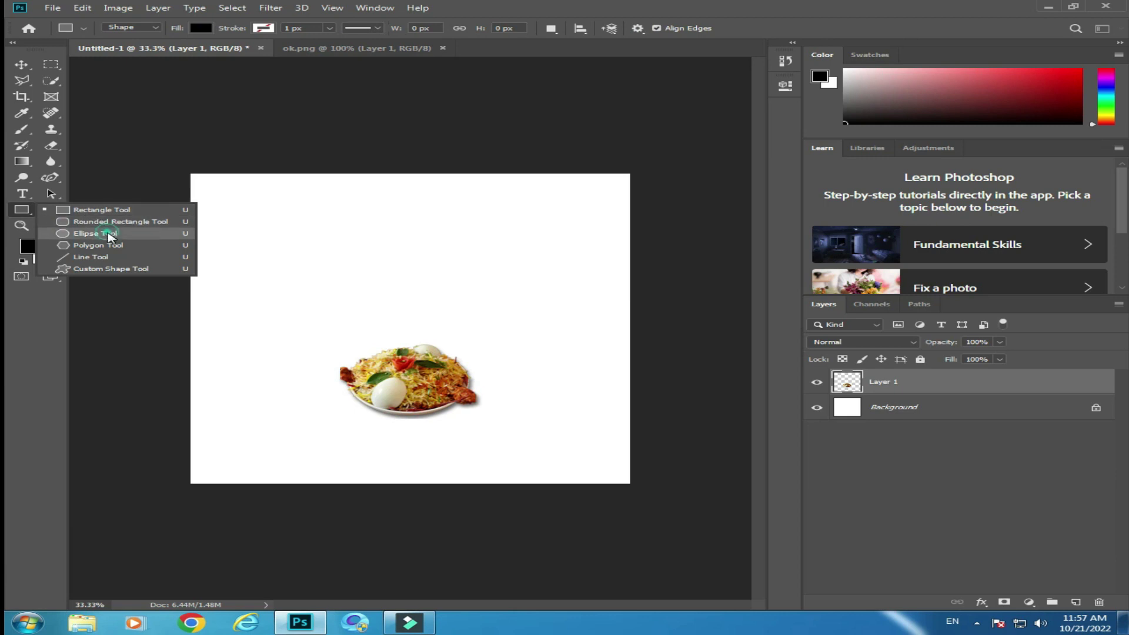
Step: Draw a large ellipse around the plate with a bright green fill
click(103, 233)
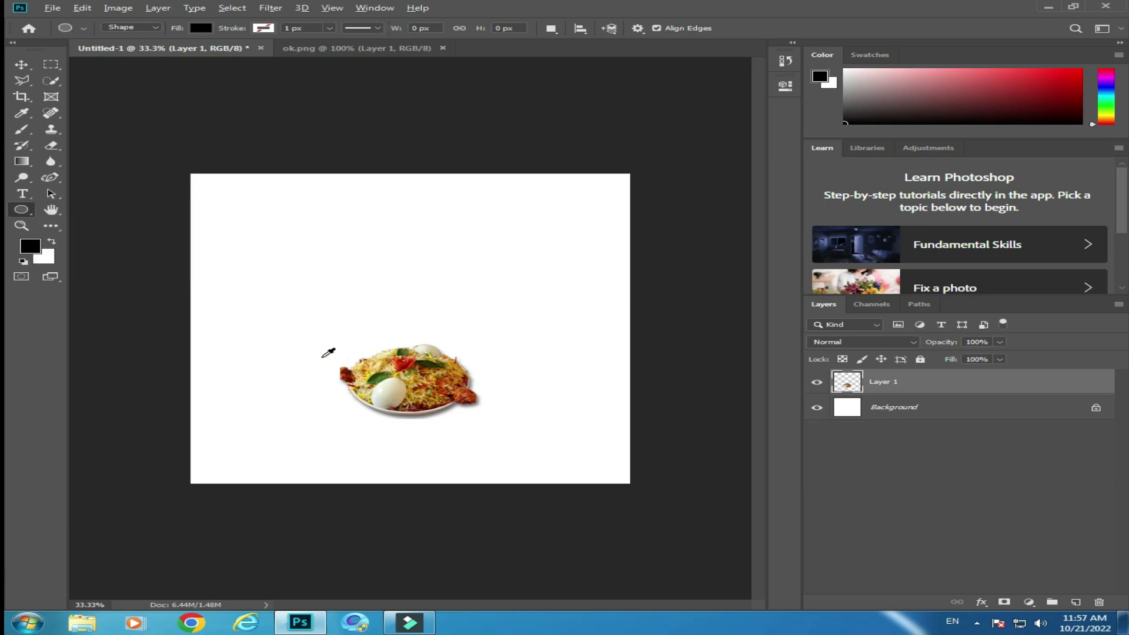
drag(294, 332, 471, 444)
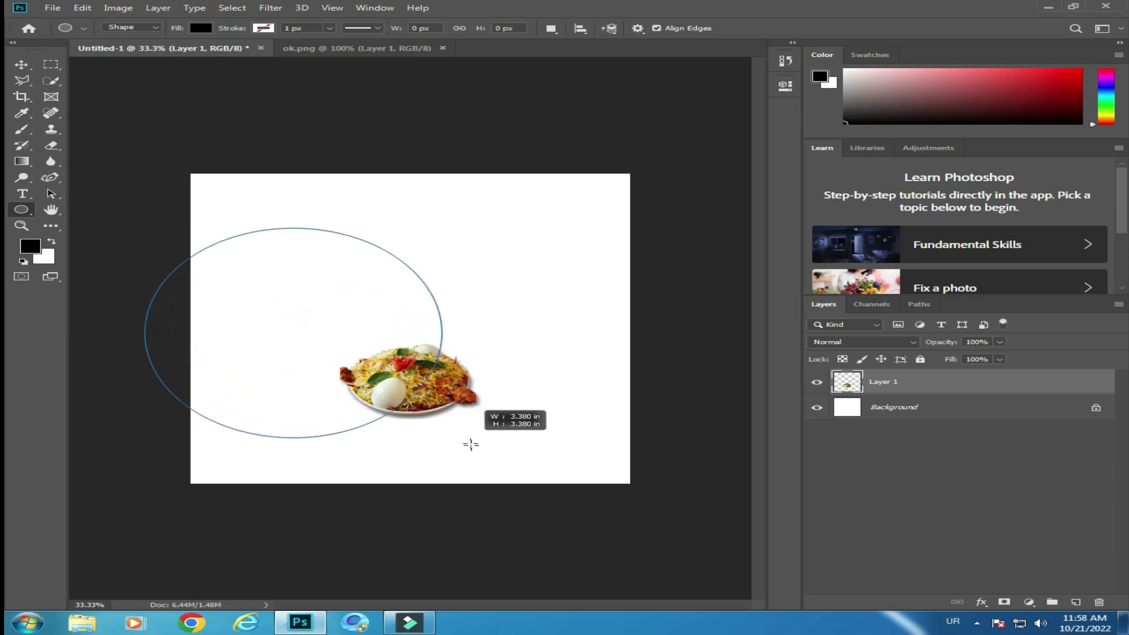
drag(470, 444, 483, 473)
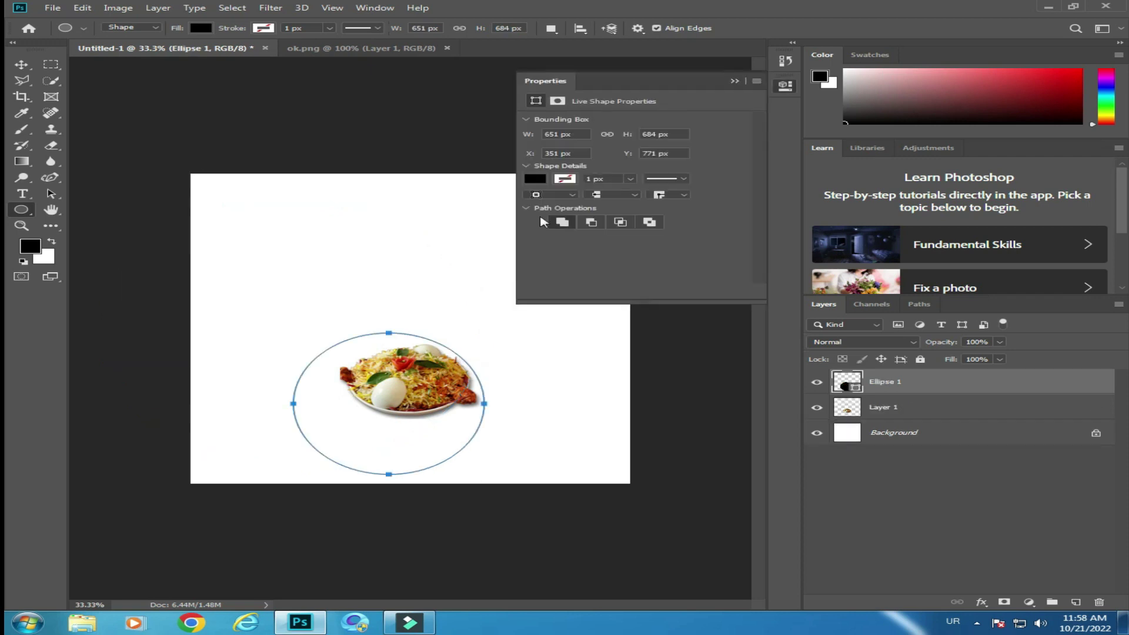
click(201, 27)
click(144, 109)
click(15, 74)
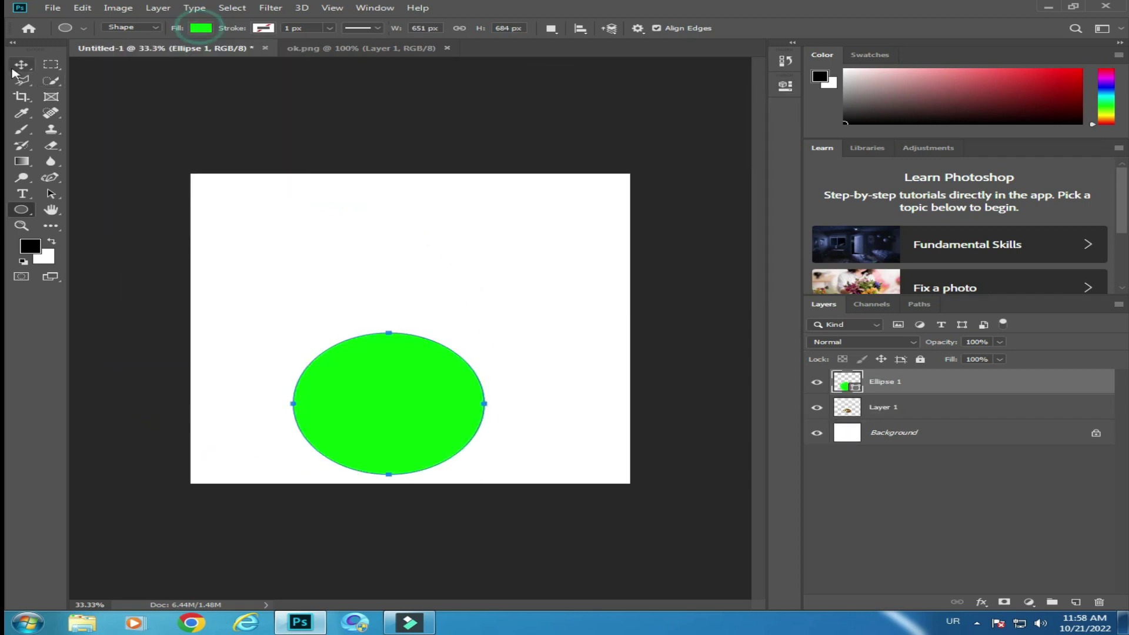
Step: Enlarge the ellipse so it spills past the canvas bottom and sides
key(ctrl+t)
drag(293, 484, 126, 594)
drag(353, 470, 539, 419)
drag(215, 489, 179, 489)
drag(630, 489, 658, 489)
key(Return)
Step: Move the ellipse layer beneath the biryani plate layer
drag(885, 382, 885, 421)
click(911, 433)
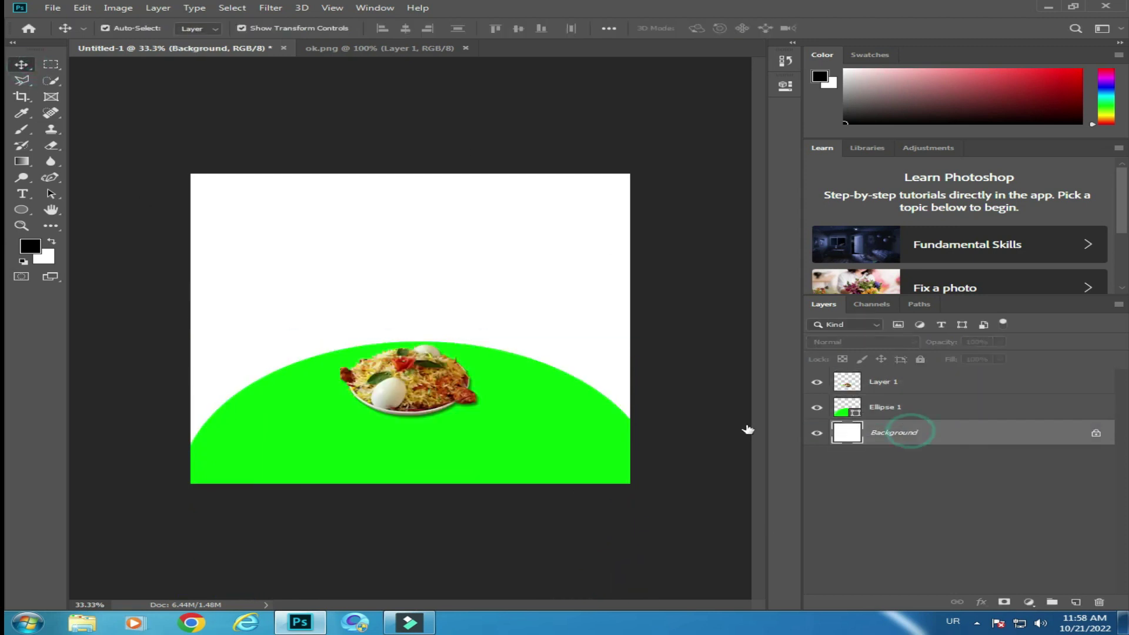
click(880, 382)
click(883, 407)
key(u)
Step: Change the ellipse fill to orange after trying several colours
click(200, 28)
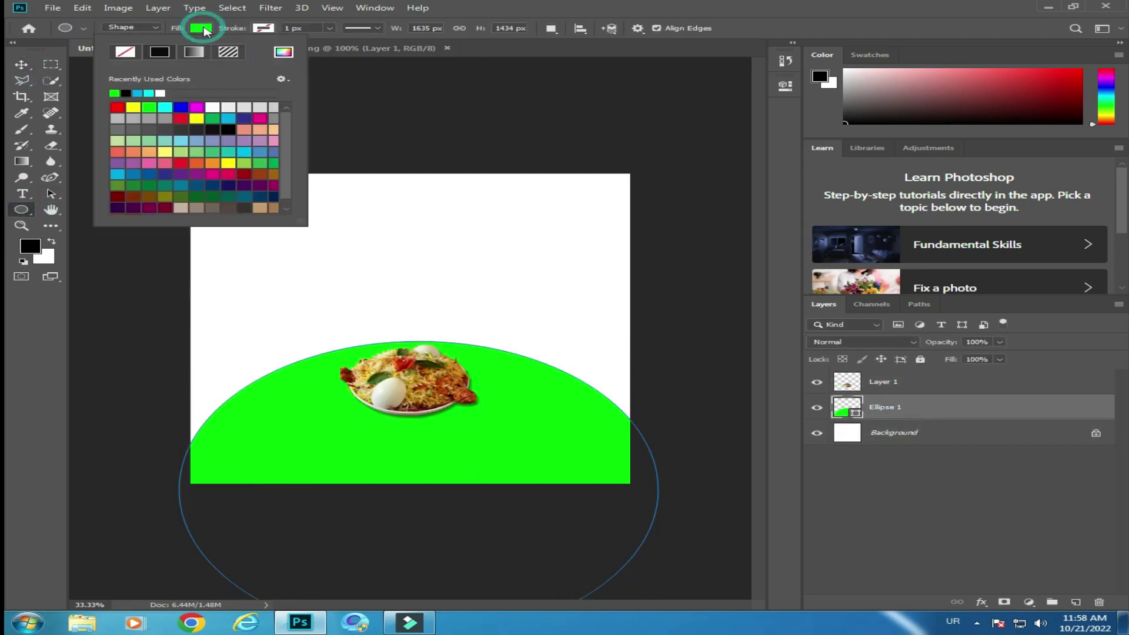
click(166, 107)
click(155, 140)
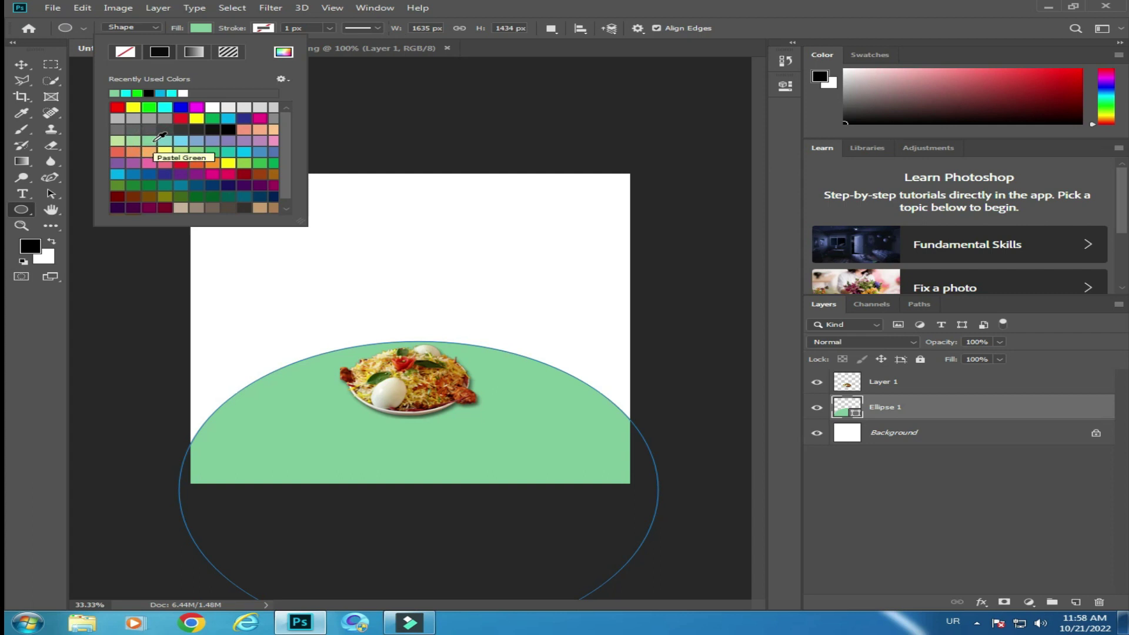
click(275, 131)
click(150, 108)
click(125, 93)
click(226, 172)
click(213, 163)
click(215, 35)
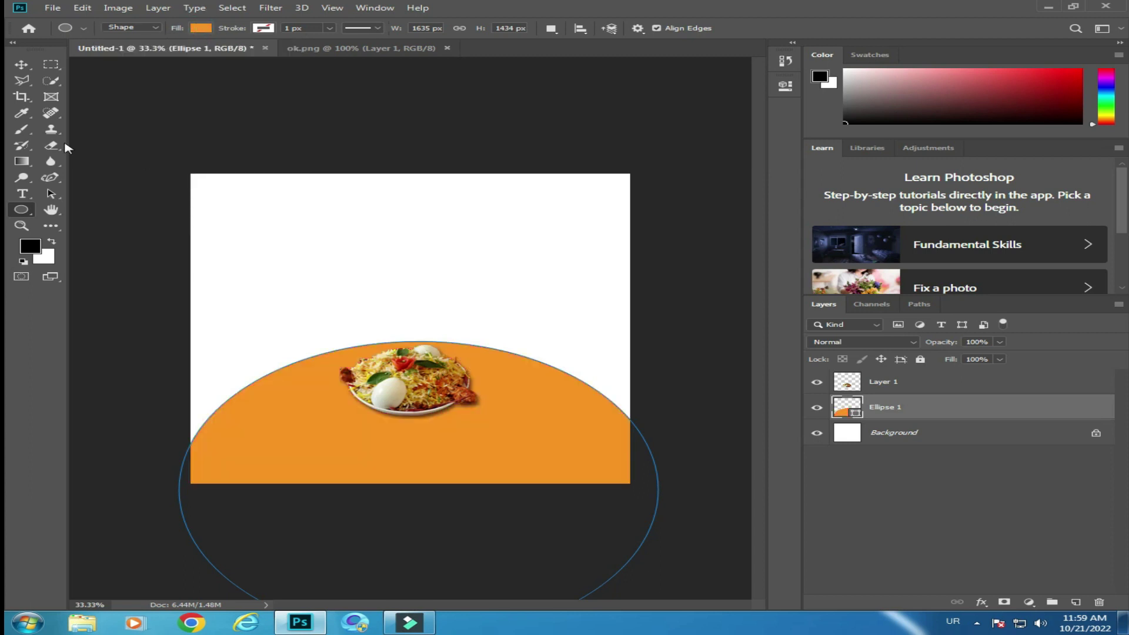
key(v)
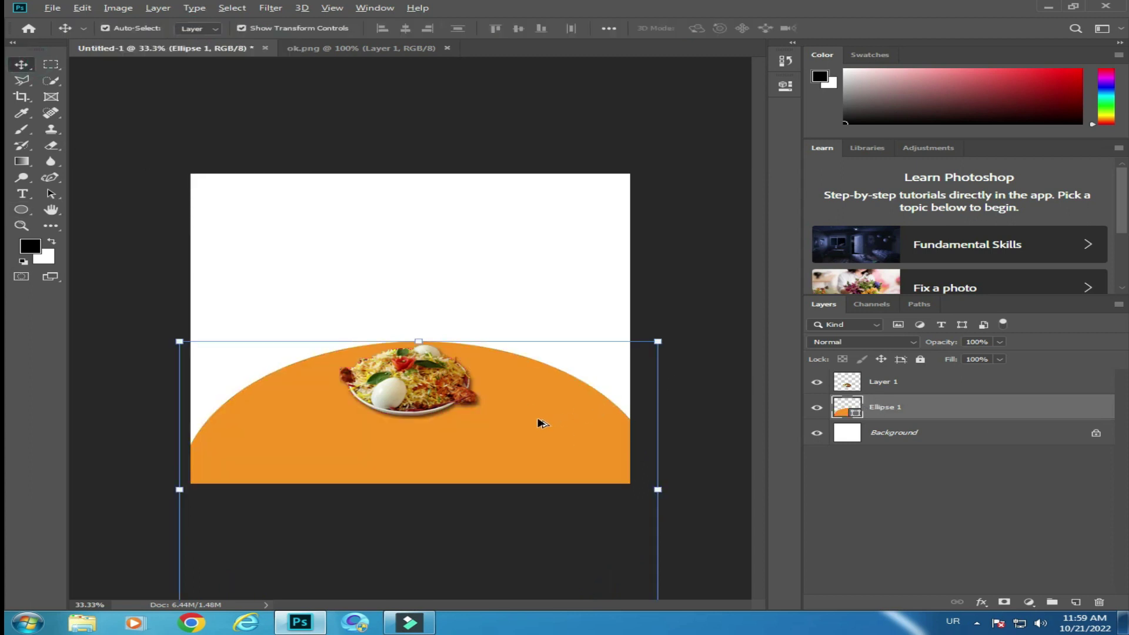
Step: Alt-drag a copy of the orange ellipse to the top and fade it to 26% opacity
drag(532, 448, 544, 121)
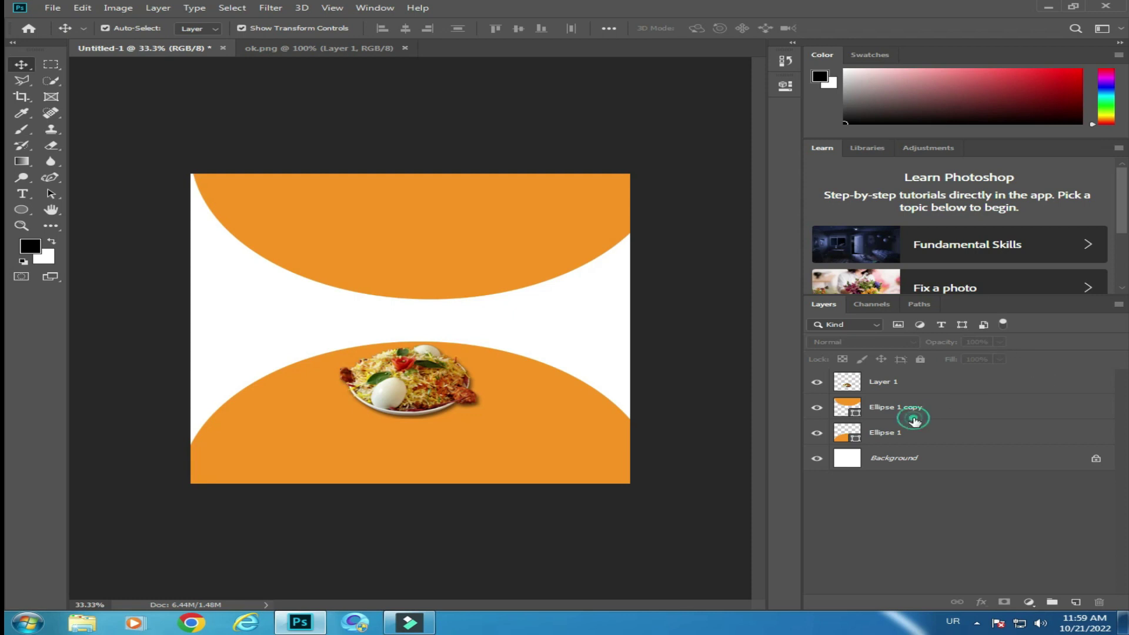
click(916, 412)
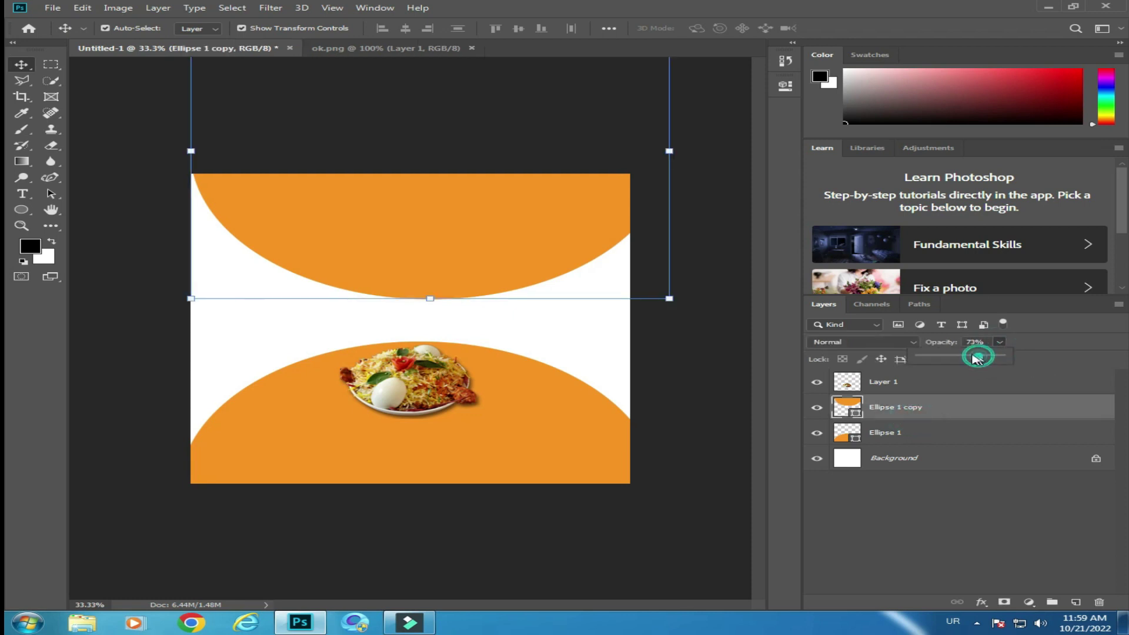
drag(962, 357, 960, 356)
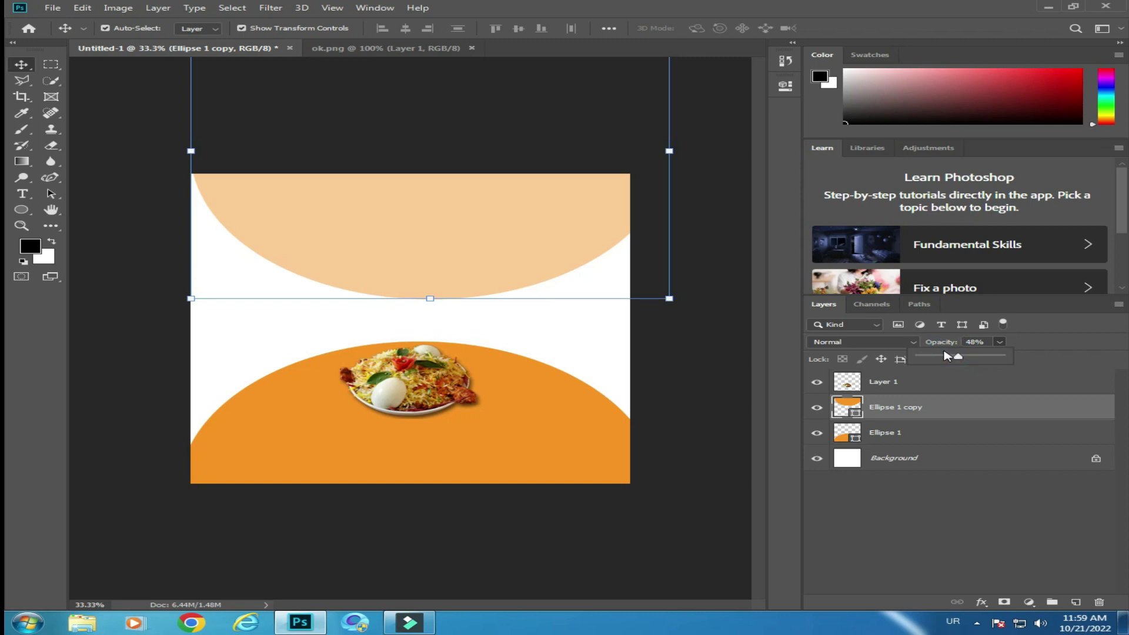
drag(948, 358, 943, 360)
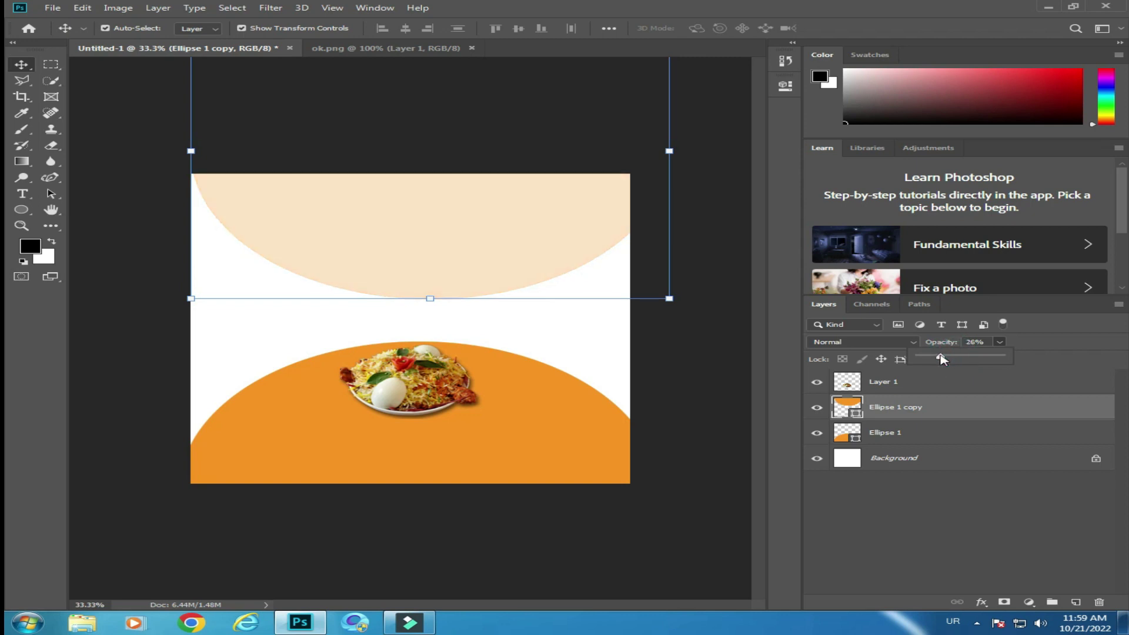
double_click(879, 460)
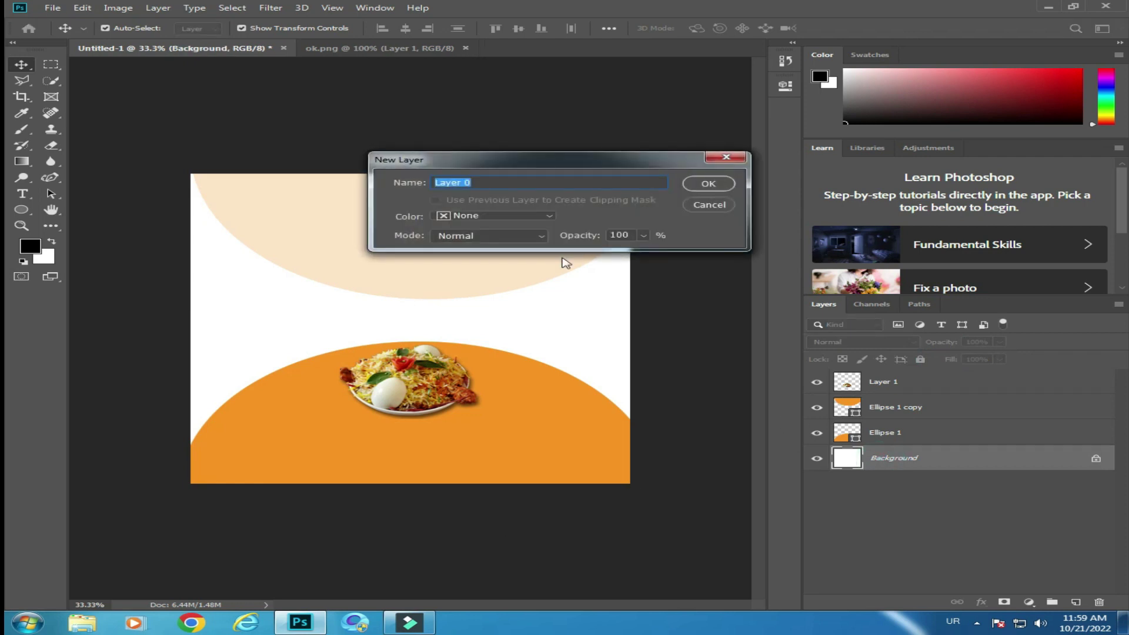
Step: Duplicate the biryani plate layer and flip the copy vertically
click(702, 204)
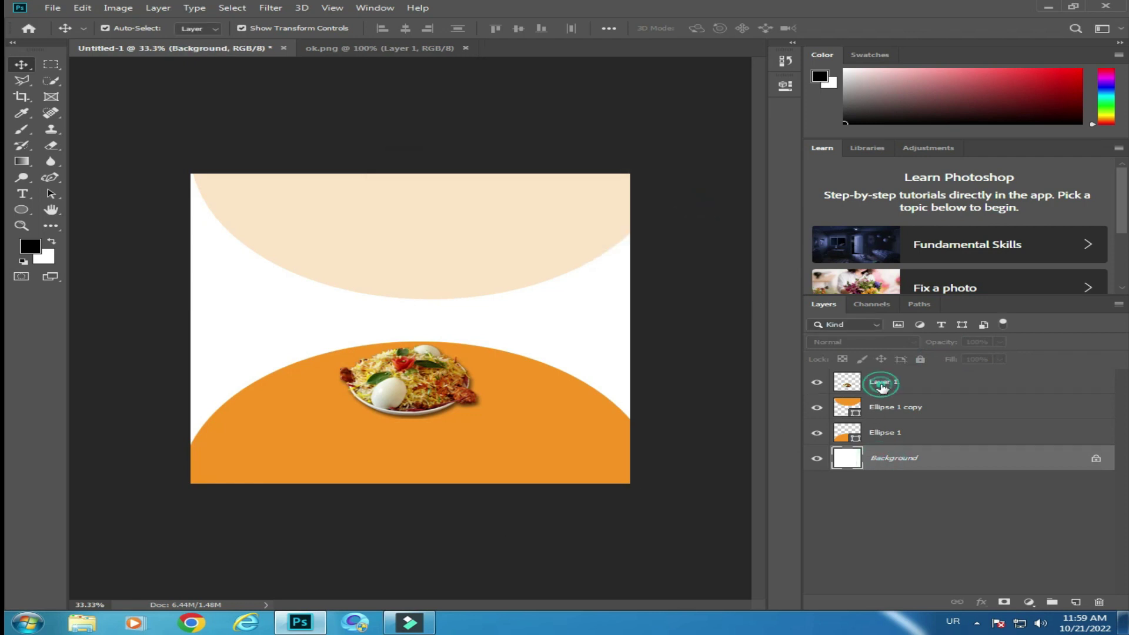
click(881, 383)
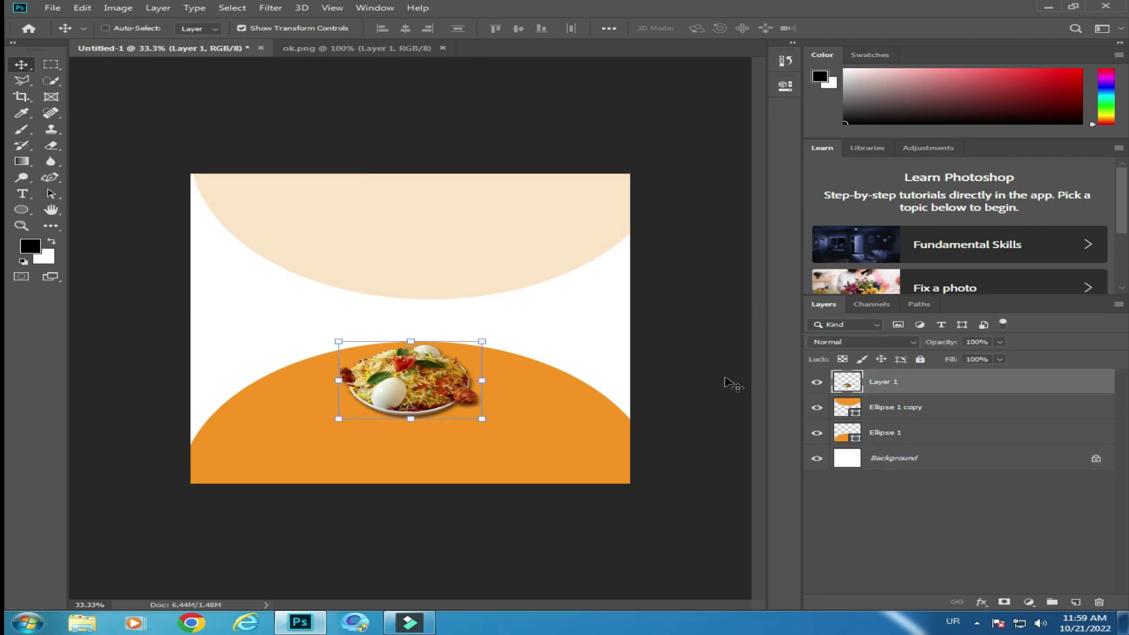
key(ctrl+j)
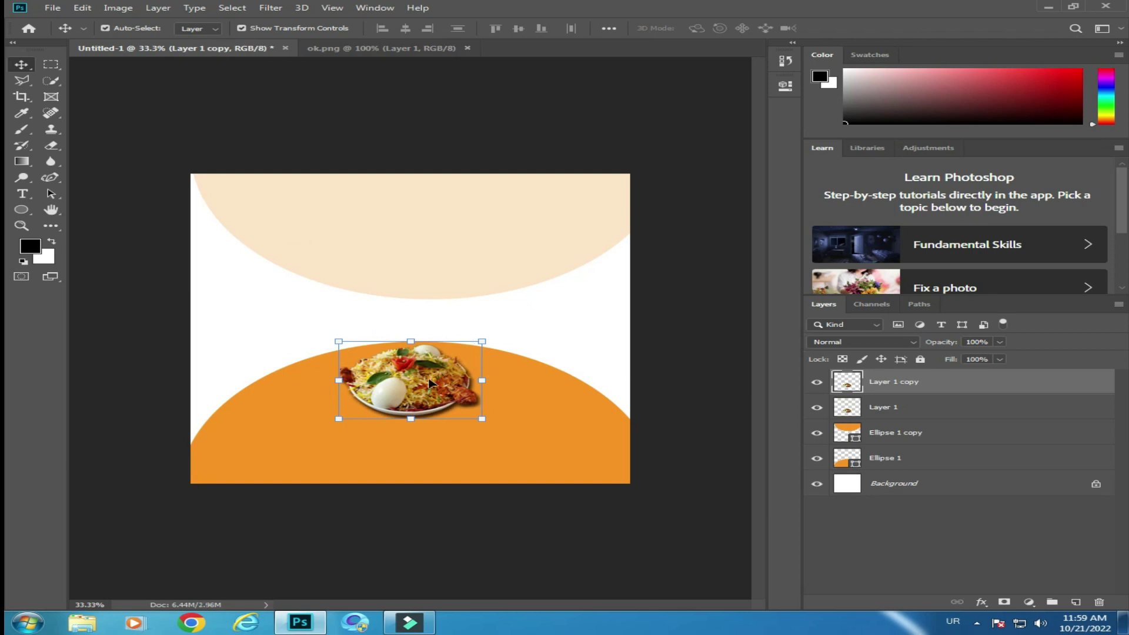
right_click(415, 395)
click(428, 370)
drag(483, 340, 587, 285)
right_click(480, 351)
click(566, 516)
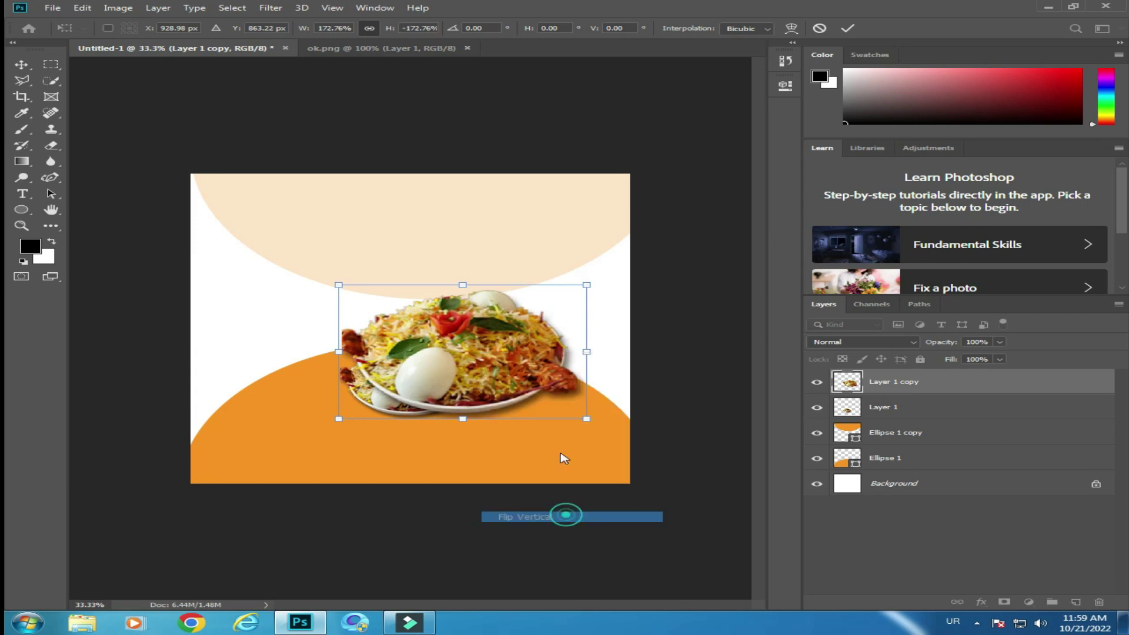
Step: Shrink the flipped copy, place it beneath the plate, and fade it to about 10% opacity
drag(587, 284, 497, 340)
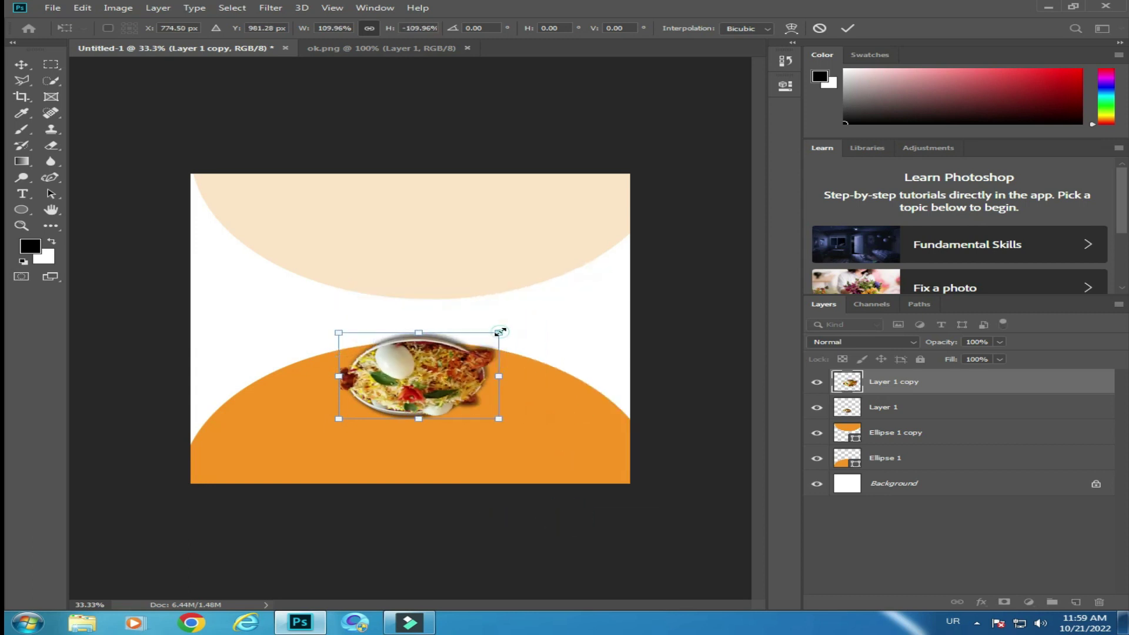
drag(405, 377, 400, 460)
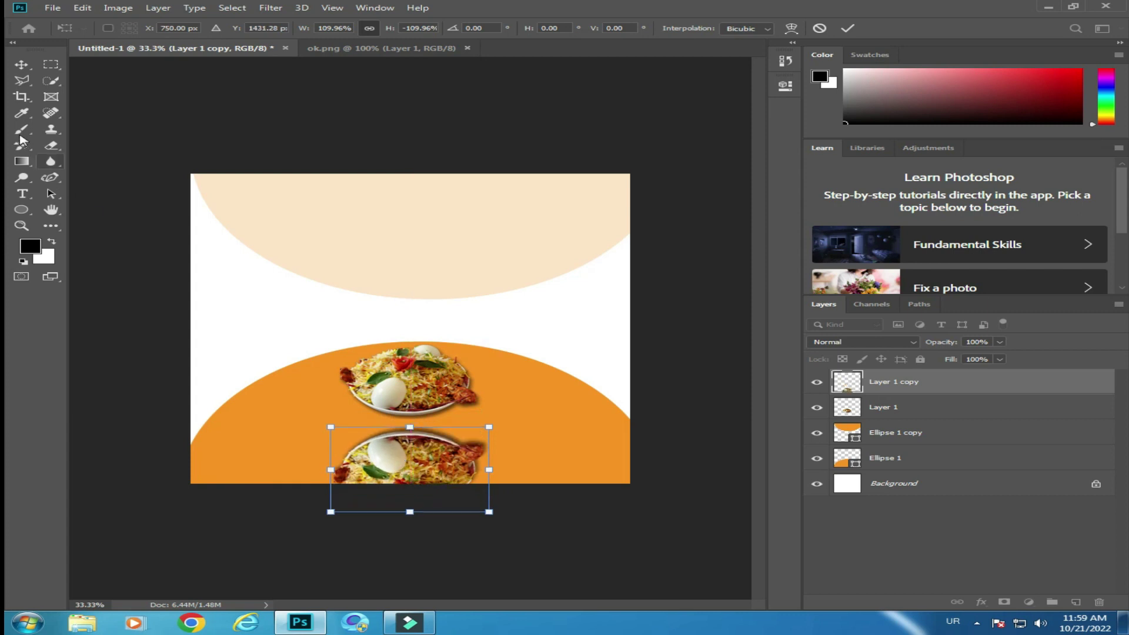
click(21, 65)
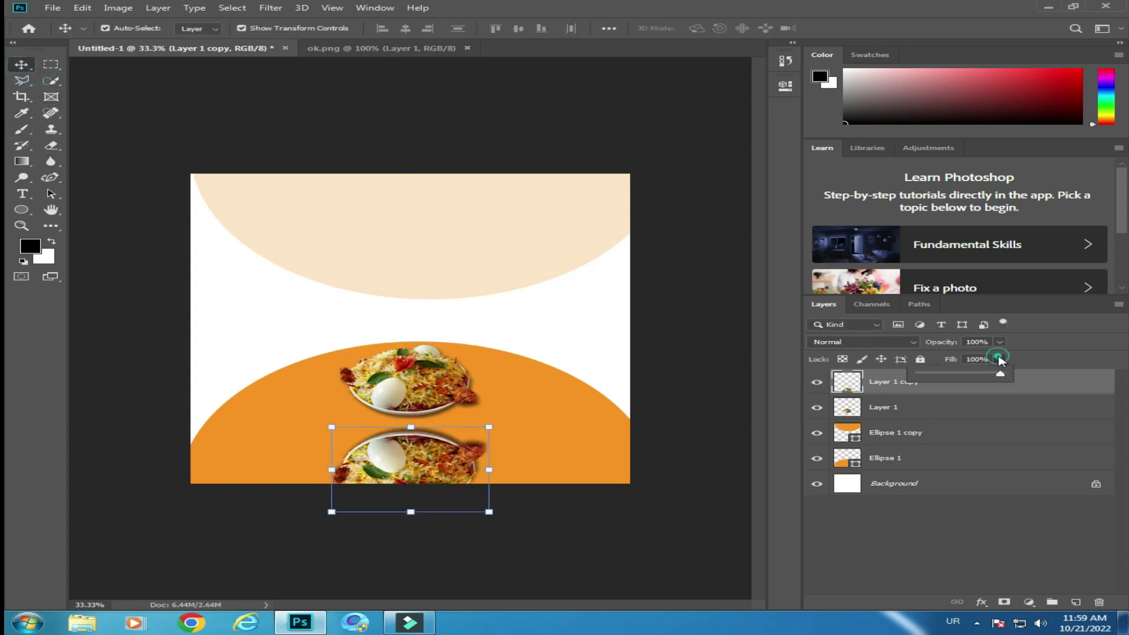
click(999, 354)
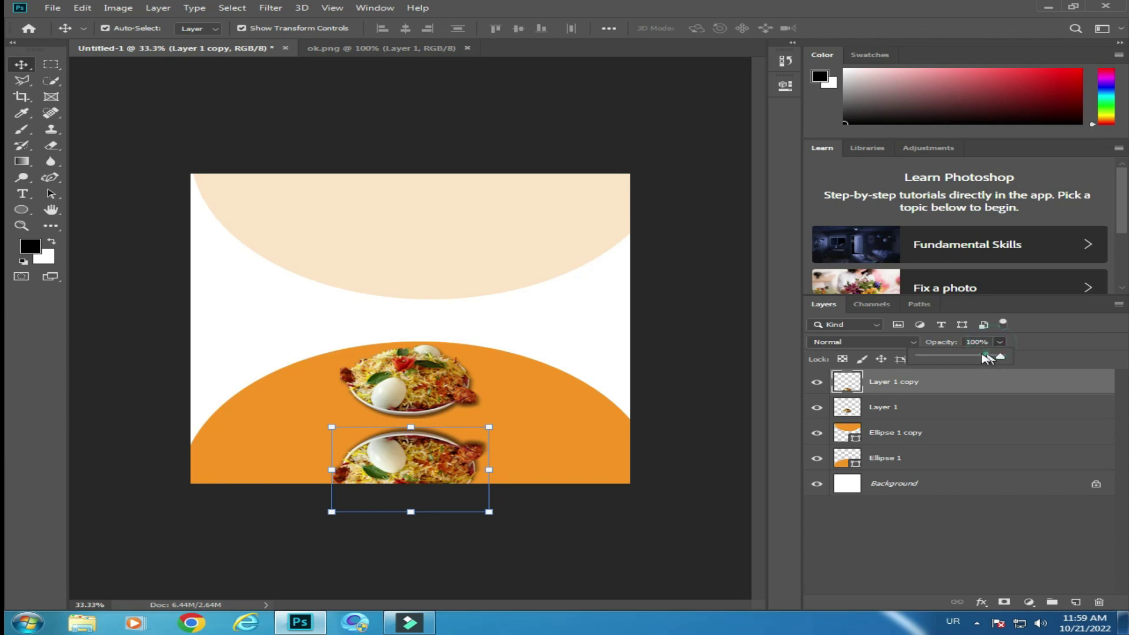
drag(988, 358, 954, 360)
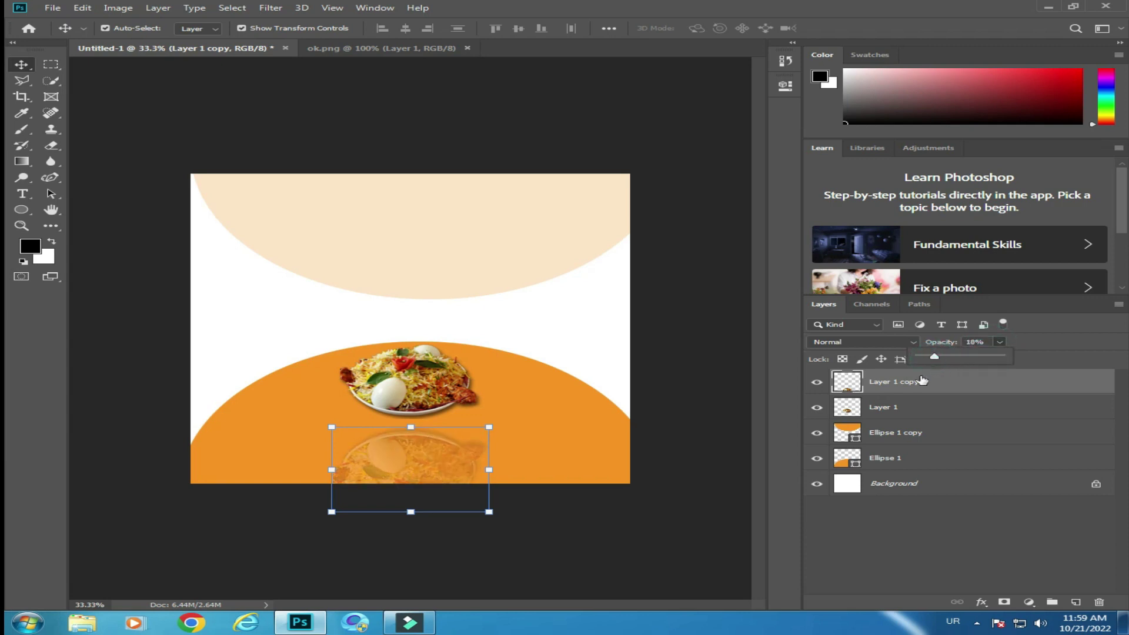
click(919, 487)
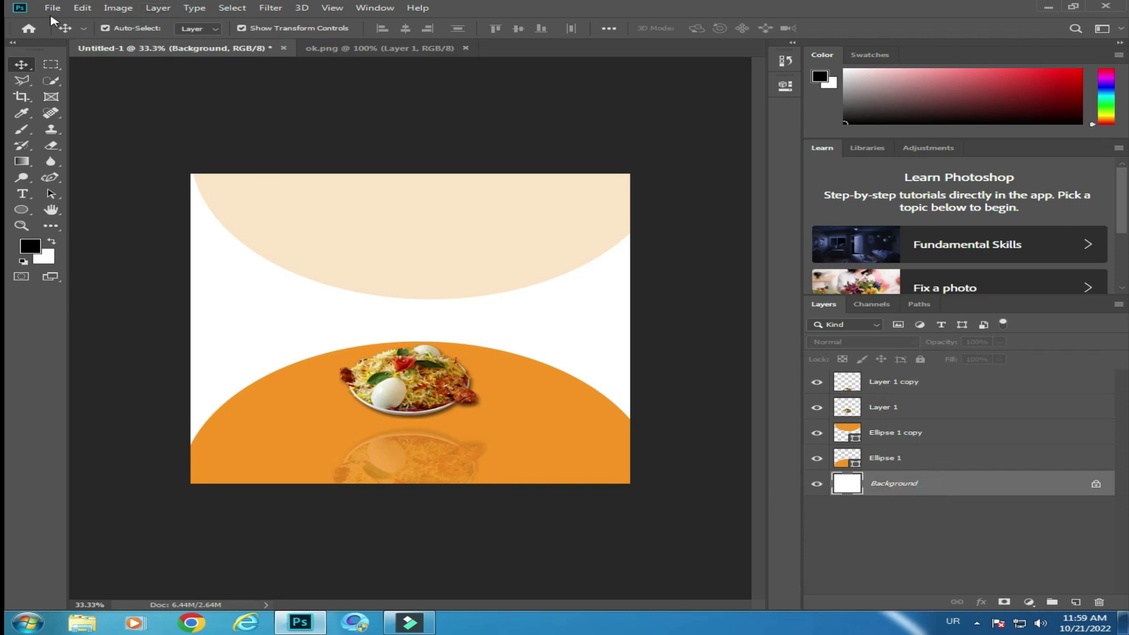
click(53, 9)
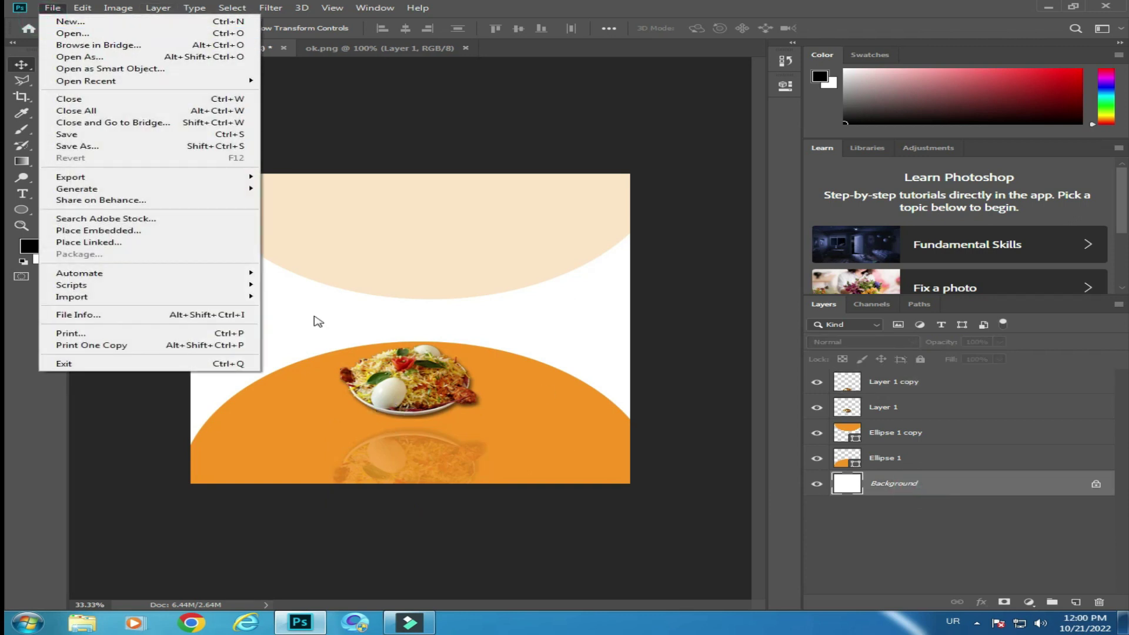
Step: Open the Sprite and item-lime-slices images from Downloads > New folder
click(167, 34)
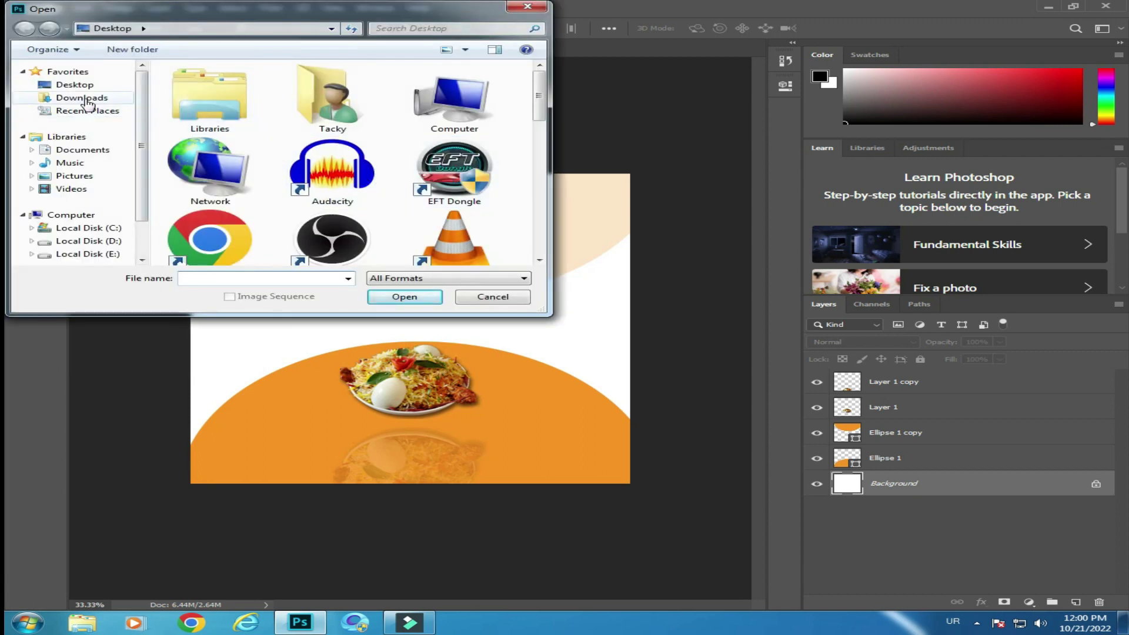
click(93, 99)
double_click(184, 106)
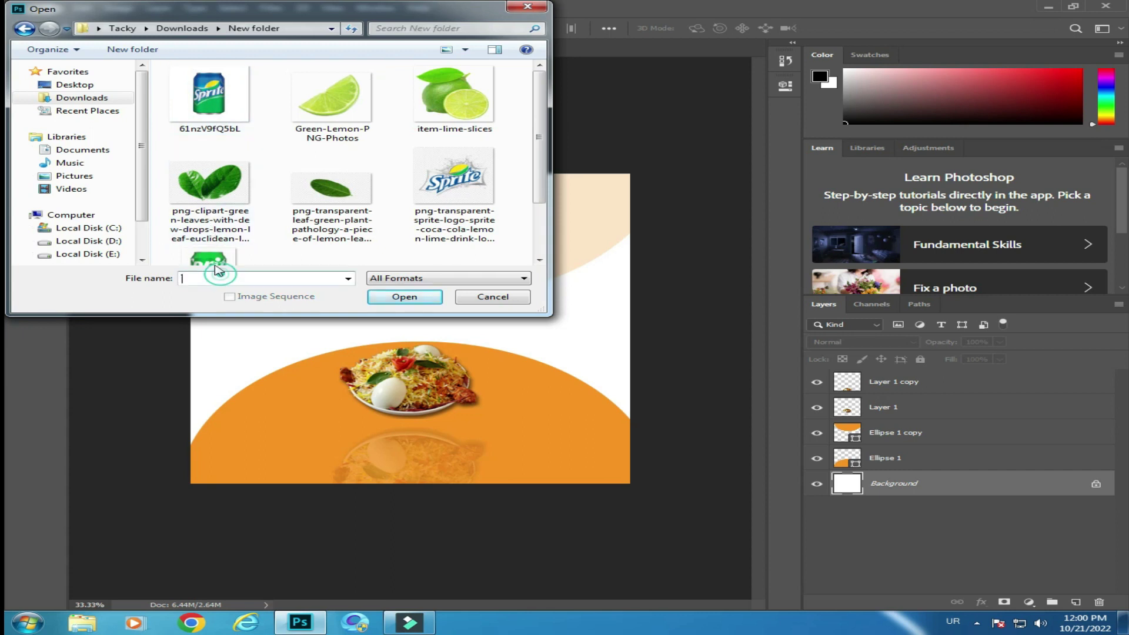
click(218, 269)
drag(534, 190, 435, 114)
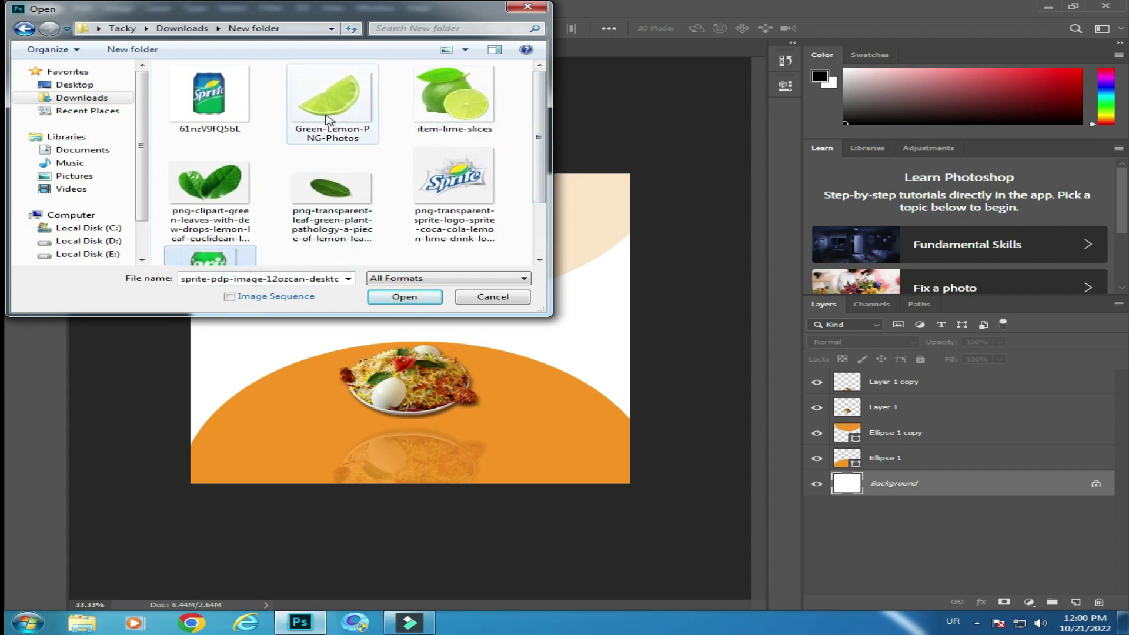
ctrl+click(455, 103)
click(409, 303)
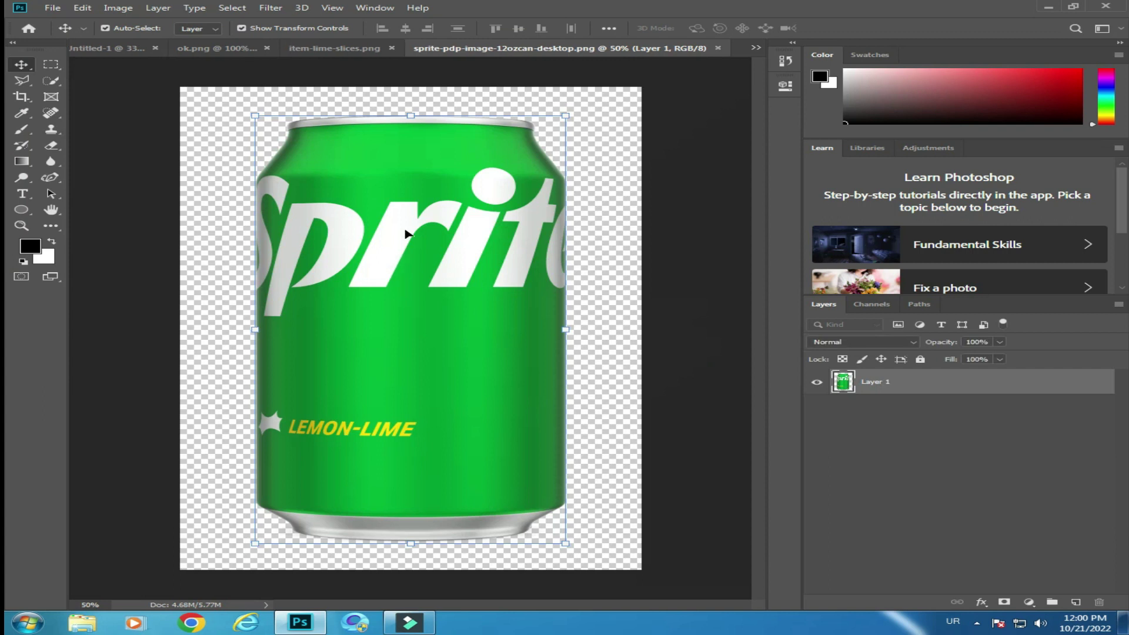
mouse_move(406, 234)
mouse_down()
mouse_move(335, 232)
mouse_move(427, 336)
mouse_up()
Step: Shrink the Sprite can, place it left of the plate, and move its layer behind the plate
drag(514, 189, 388, 358)
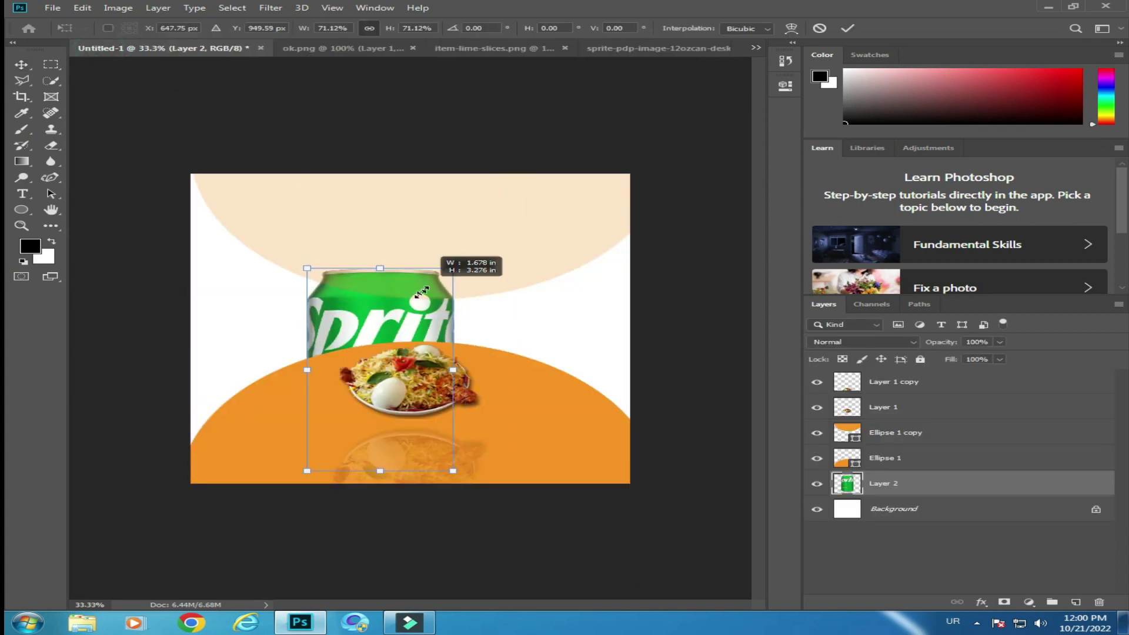
key(Return)
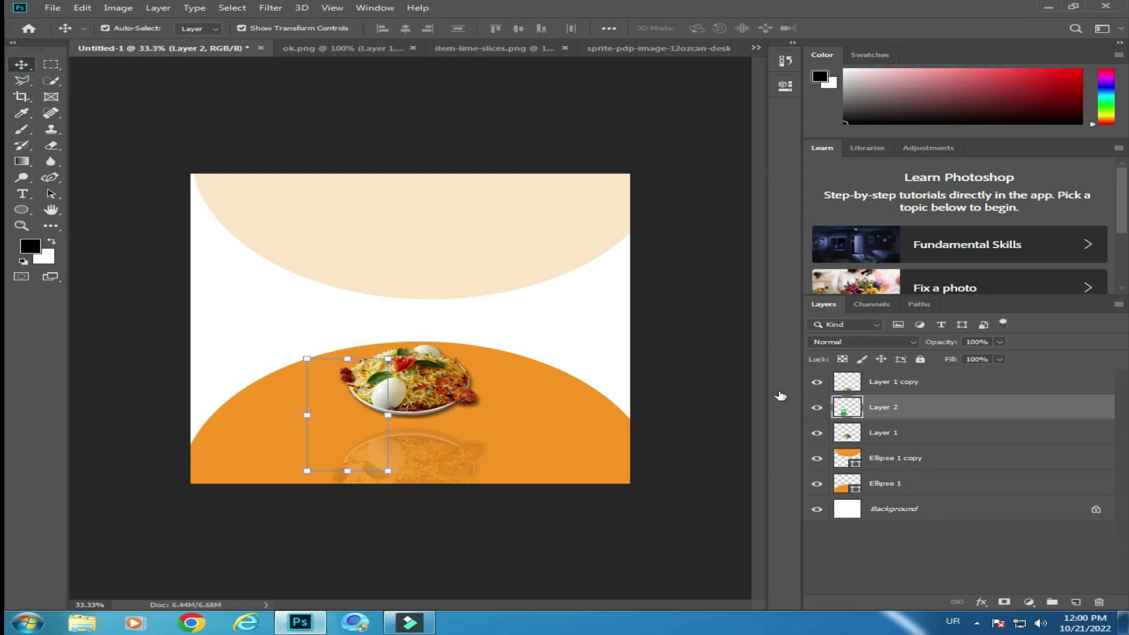
drag(915, 486, 916, 406)
drag(380, 353, 378, 337)
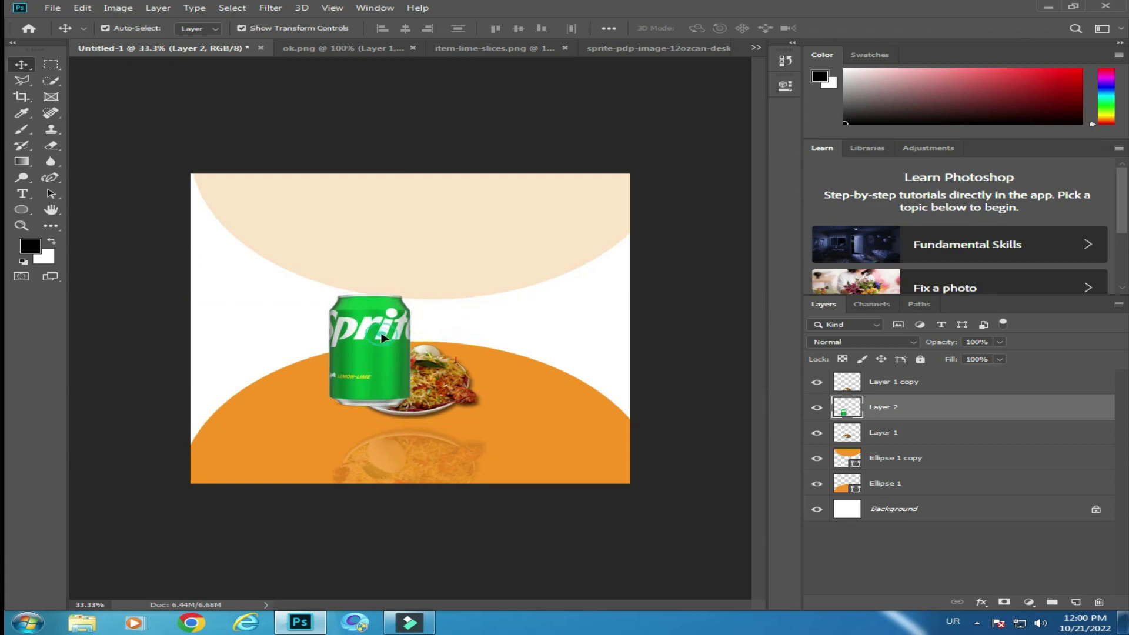
key(ctrl+t)
drag(410, 295, 388, 324)
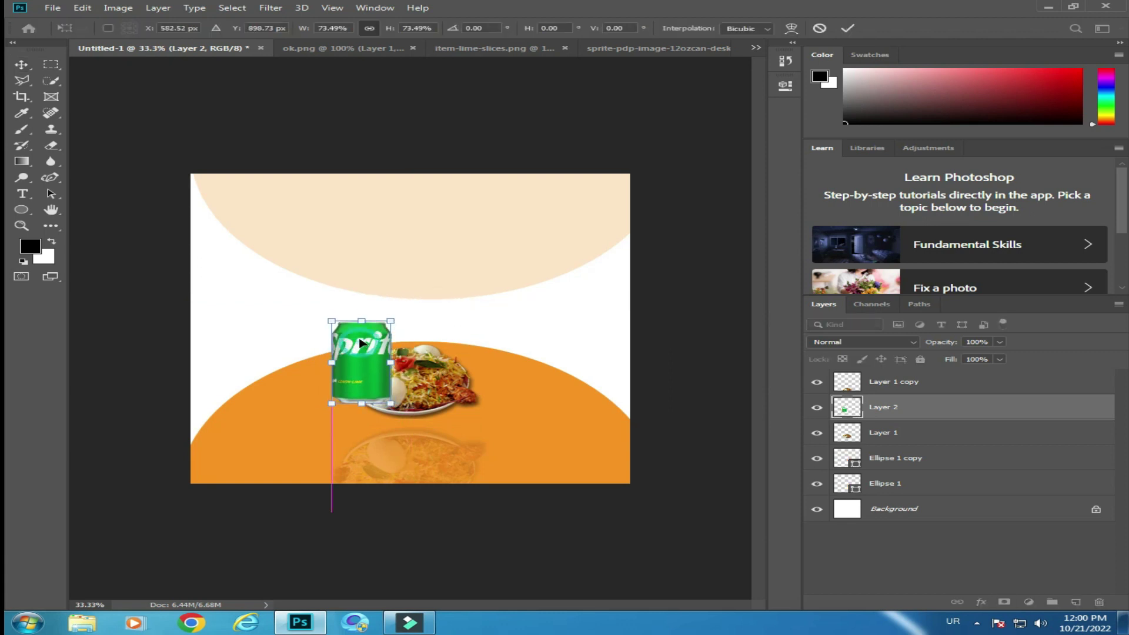
drag(358, 368, 361, 356)
click(21, 65)
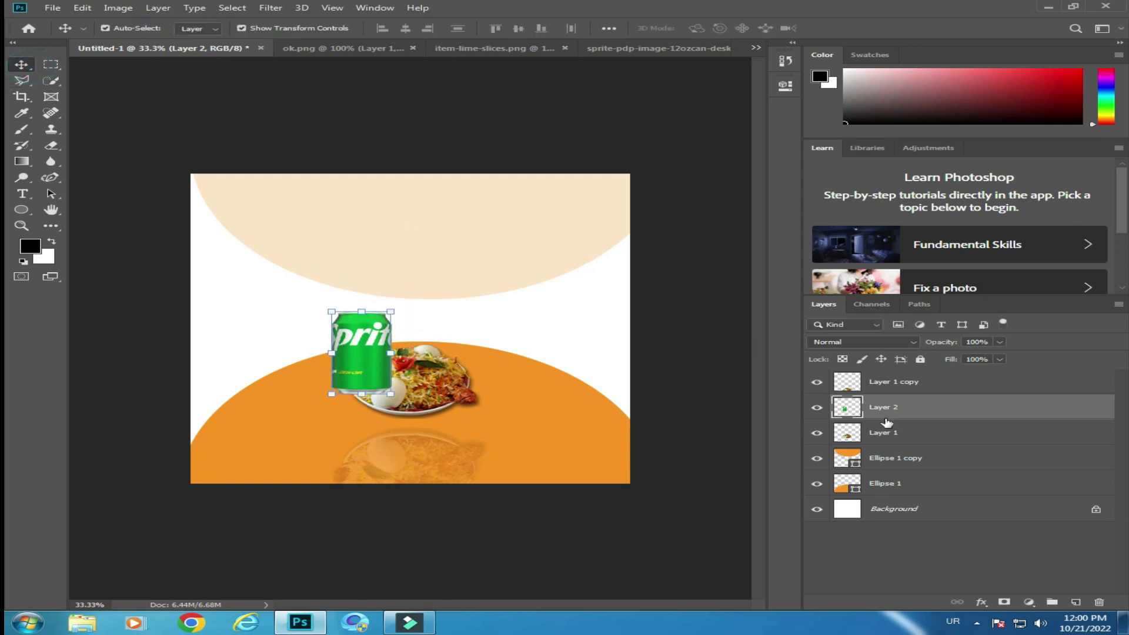
drag(886, 407, 887, 452)
click(901, 464)
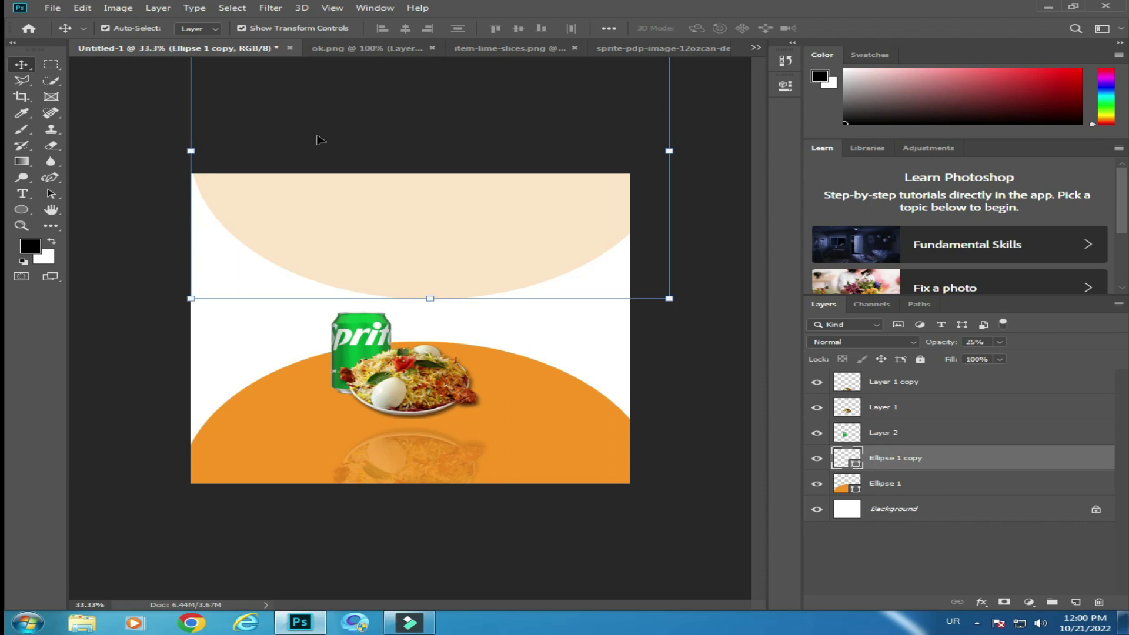
Step: Close ok.png and paste the lime slices image into the ad document
click(389, 48)
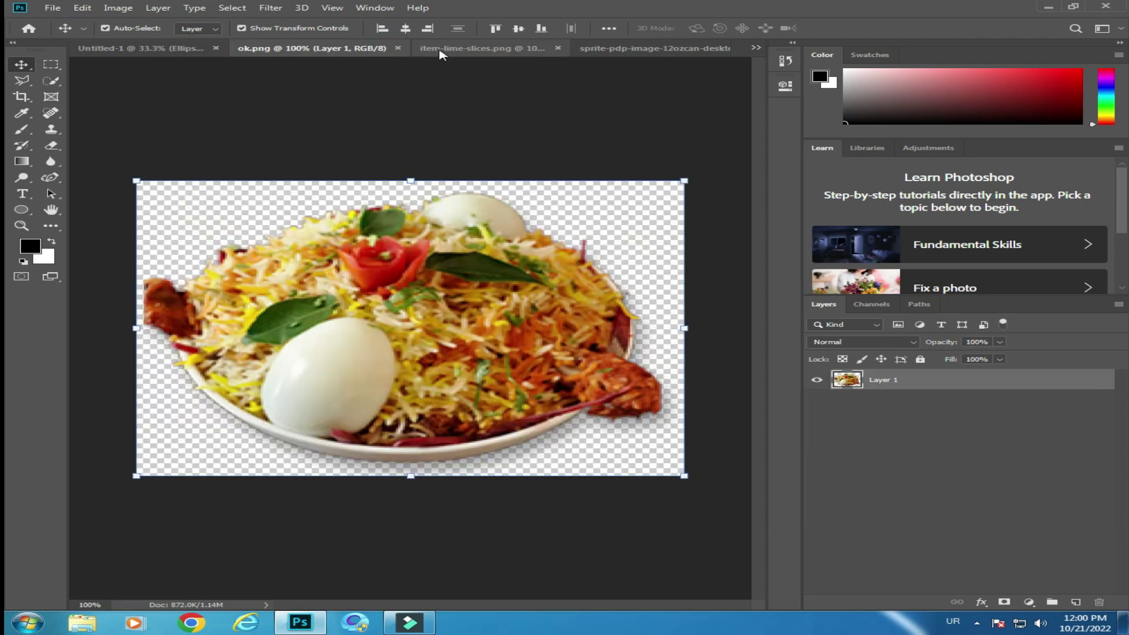
click(398, 48)
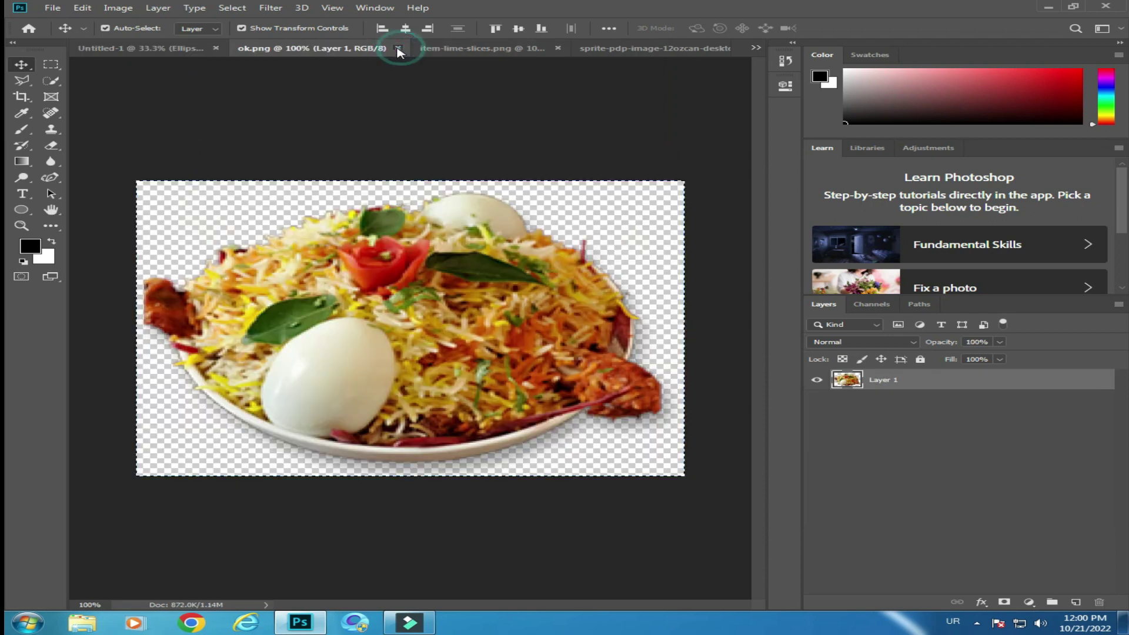
click(398, 49)
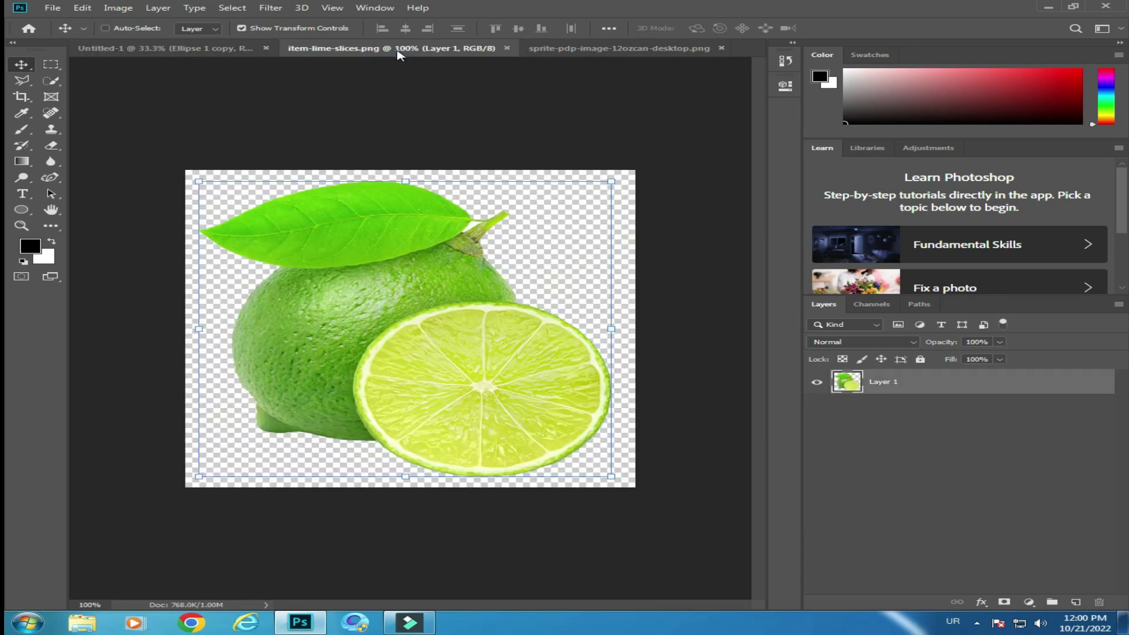
click(232, 48)
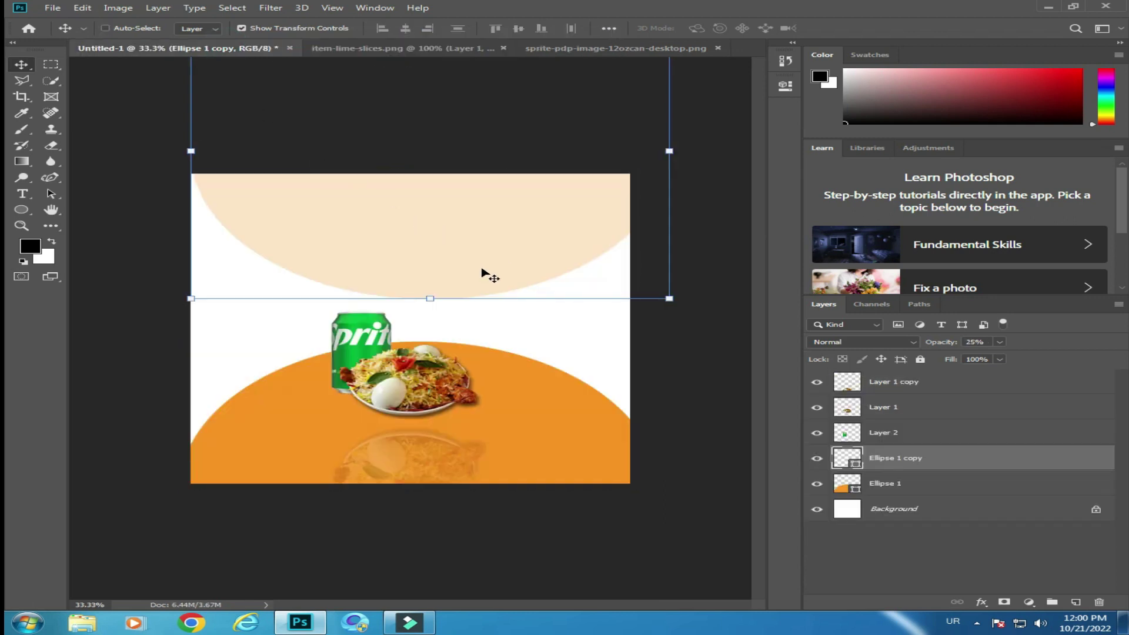
key(ctrl+v)
drag(922, 450, 894, 423)
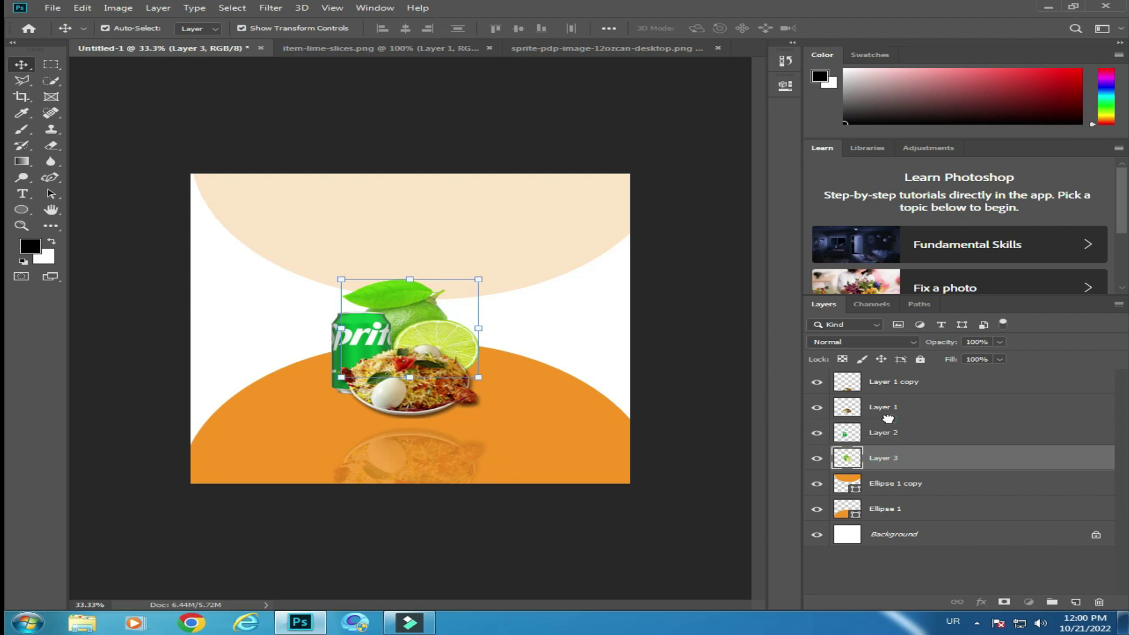
click(884, 407)
drag(478, 340, 412, 380)
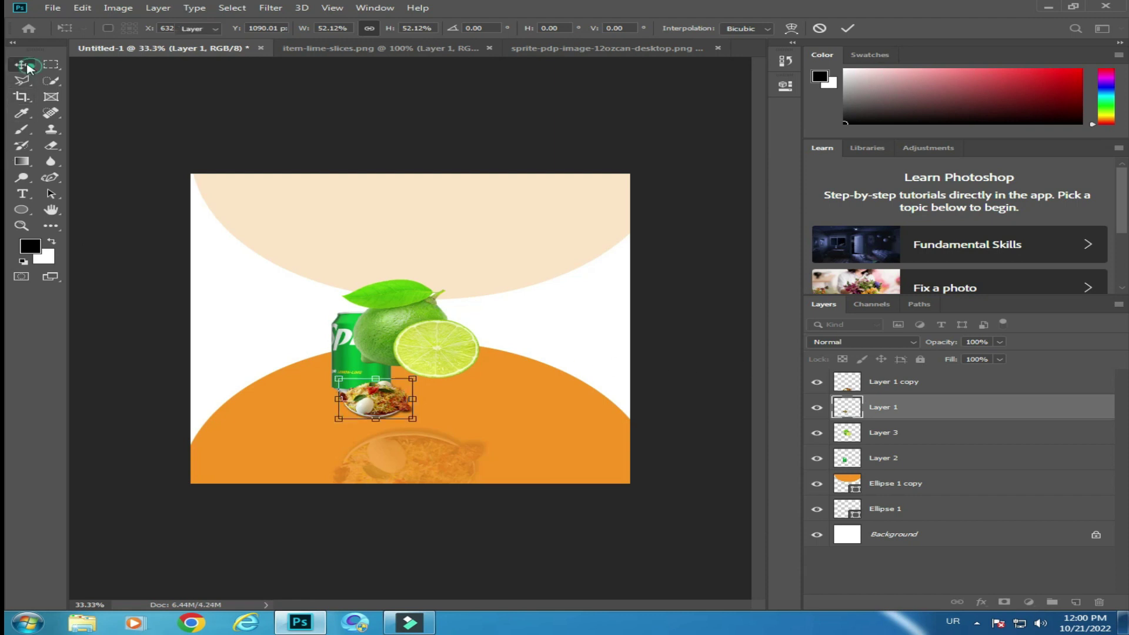
click(21, 64)
key(ctrl+z)
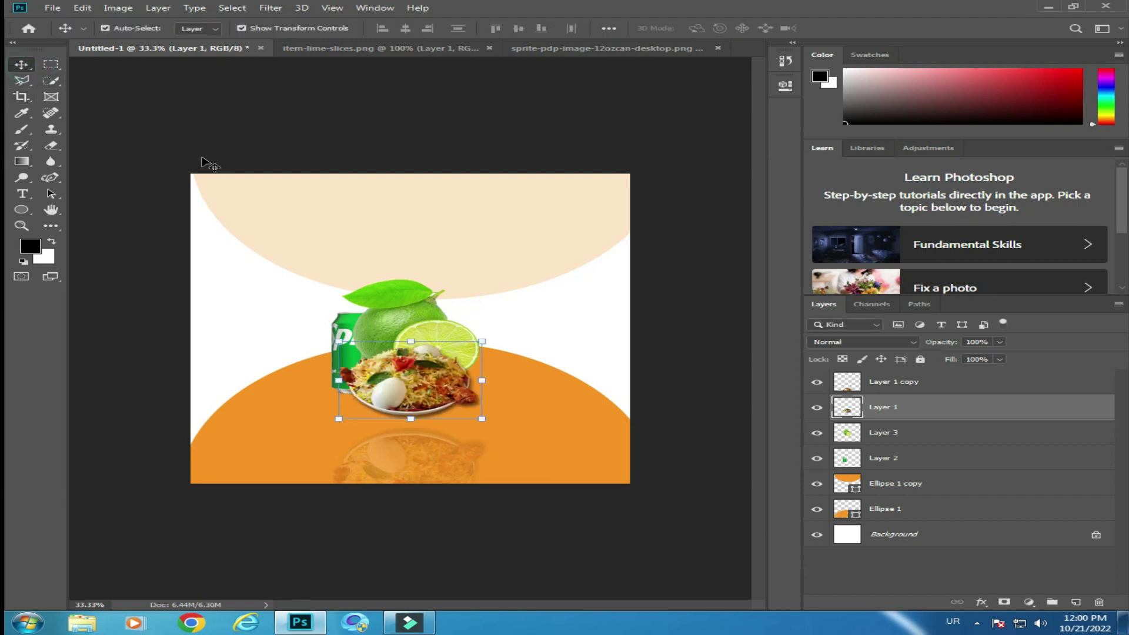
Step: Move the lime layer above the plate, scale it down and set it at the plate's lower left
drag(896, 433, 882, 395)
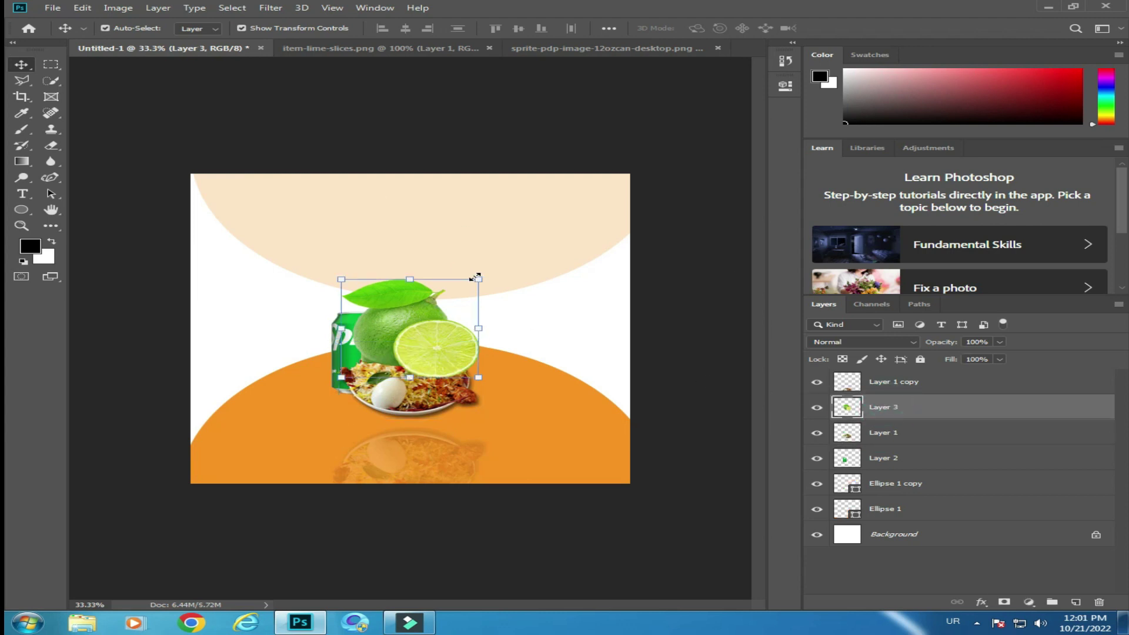
drag(478, 278, 419, 322)
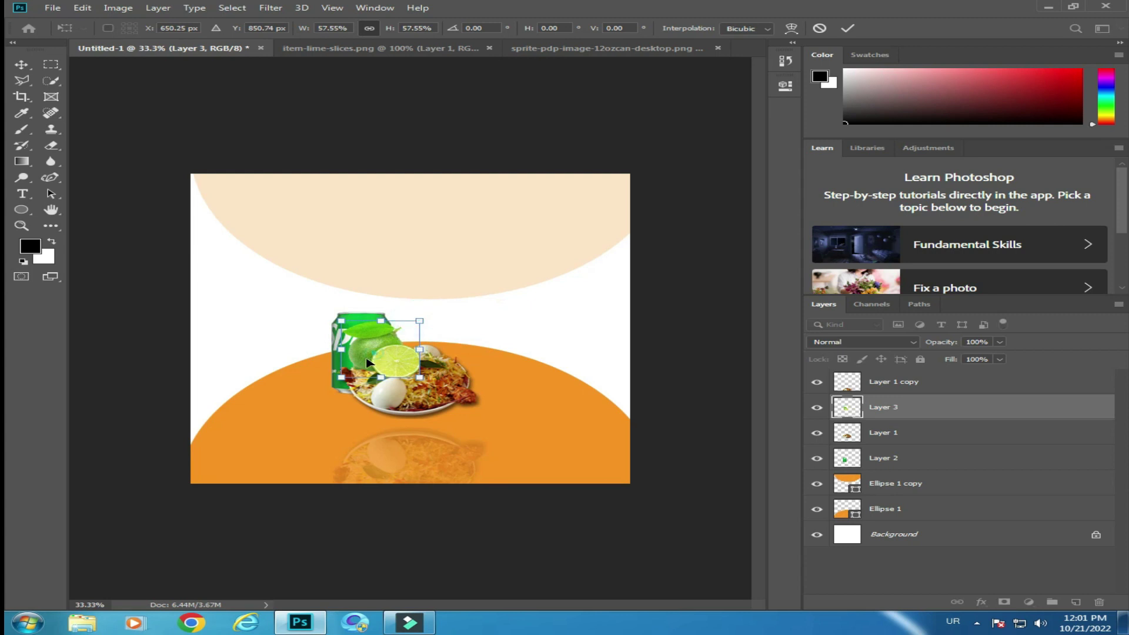
drag(369, 363, 326, 404)
drag(388, 359, 412, 342)
drag(355, 378, 324, 387)
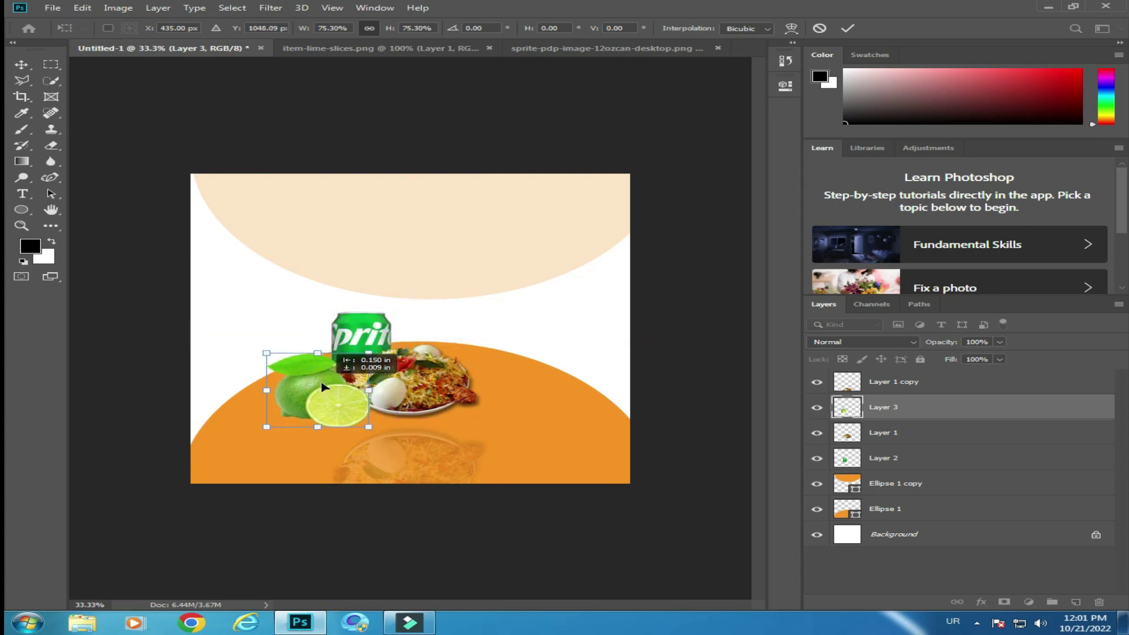
key(Return)
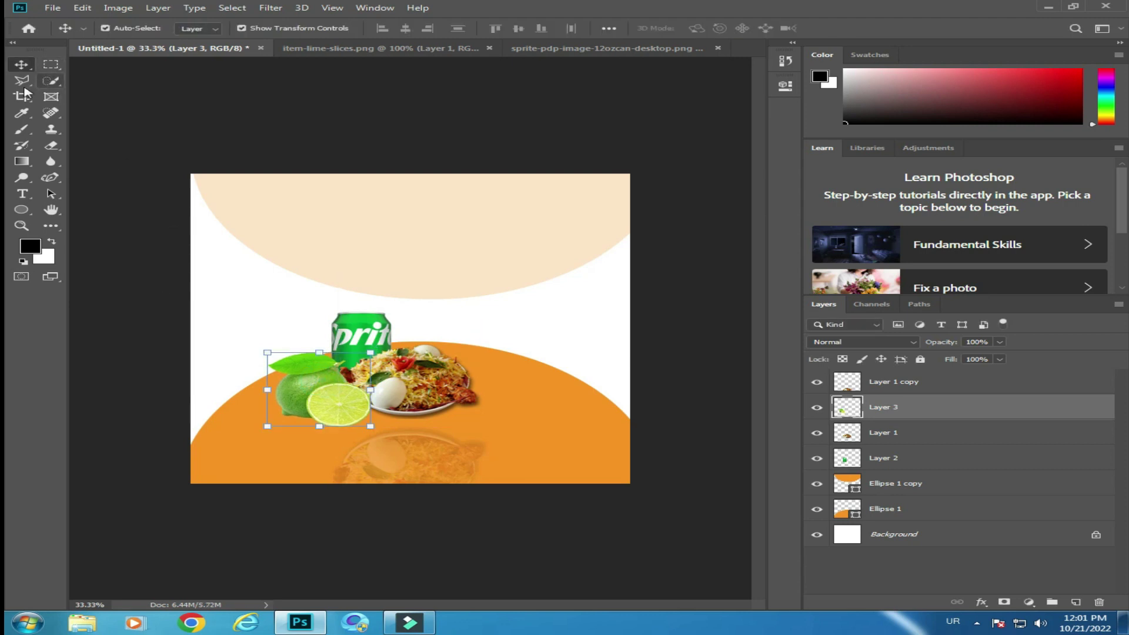
click(22, 193)
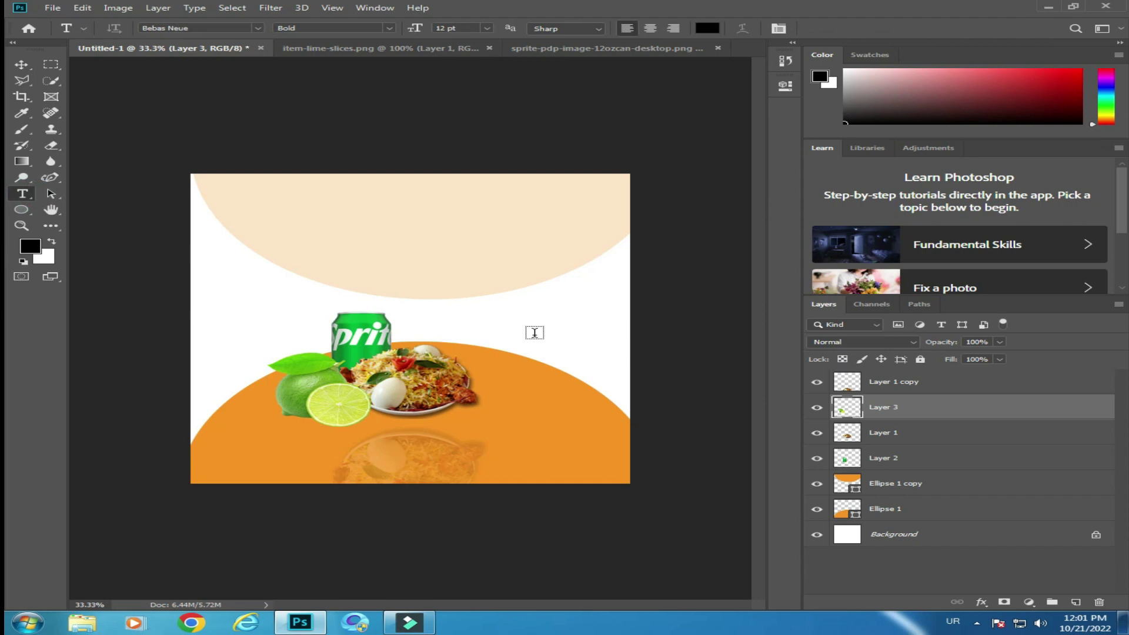
Step: Add a new Layer 4 below the plate layer and zoom in on the lime and reflection
click(884, 436)
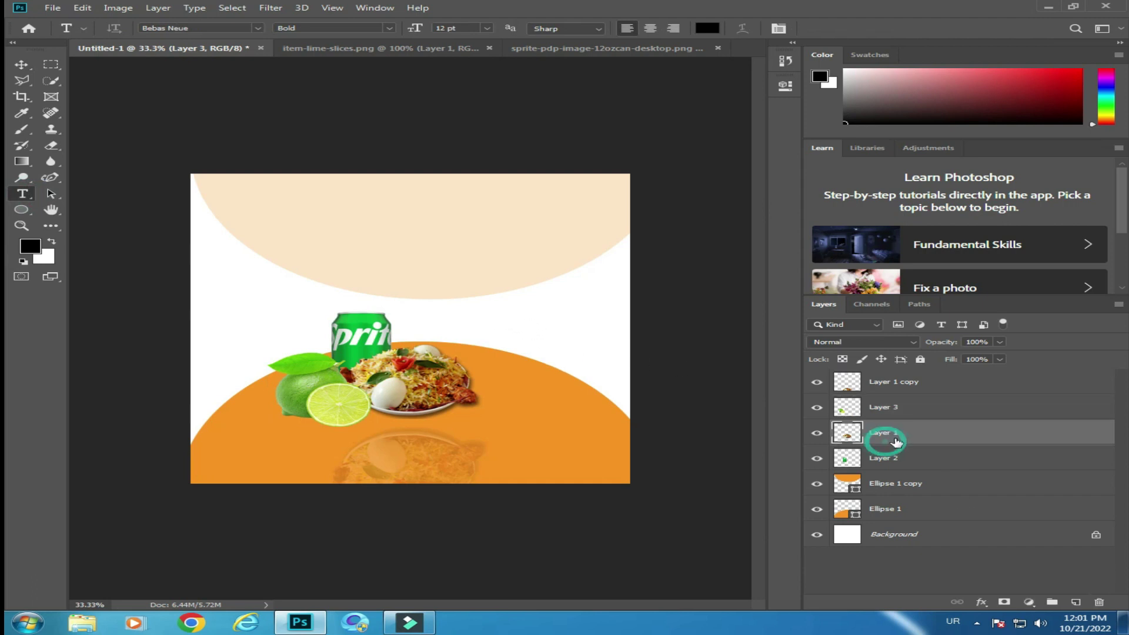
click(1075, 602)
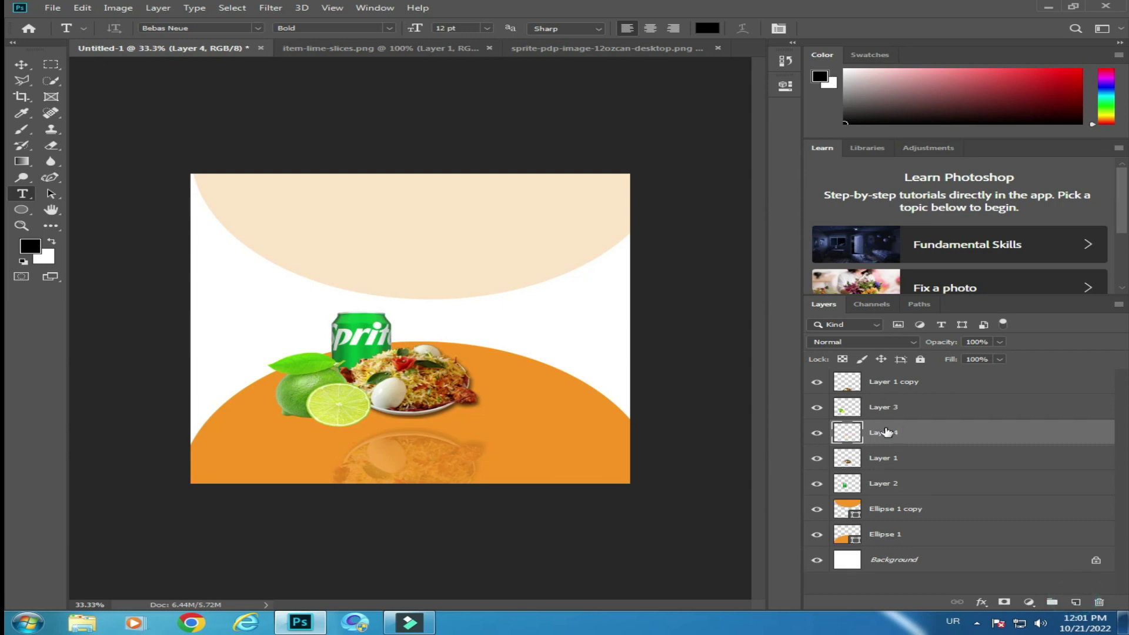
drag(887, 433, 880, 464)
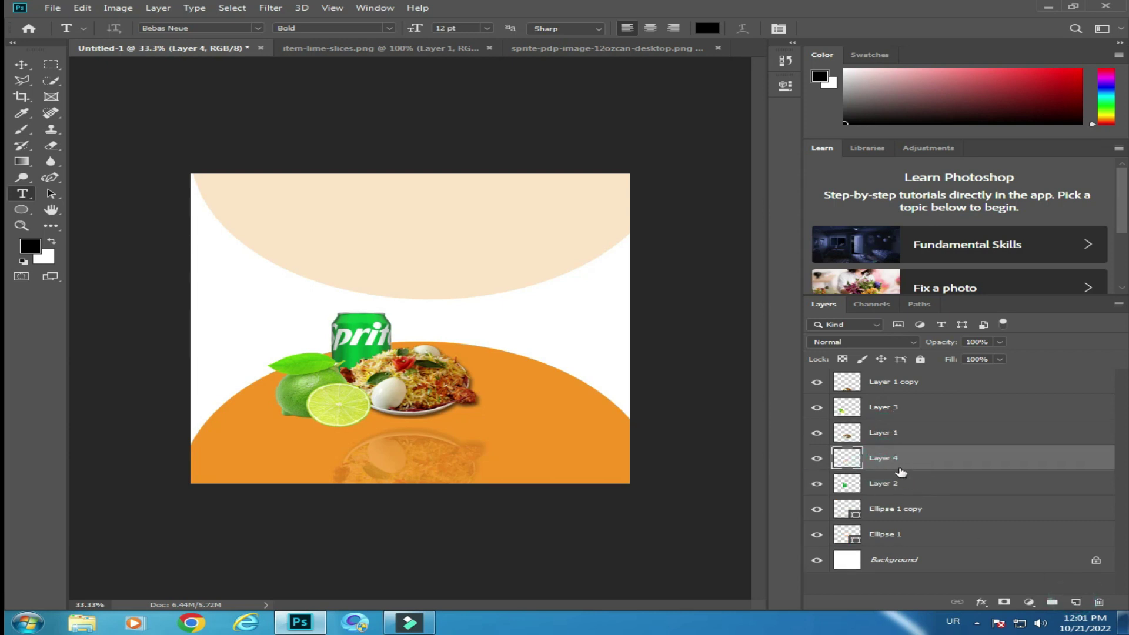
key(ctrl+plus)
key(ctrl+plus)
key(ctrl+plus)
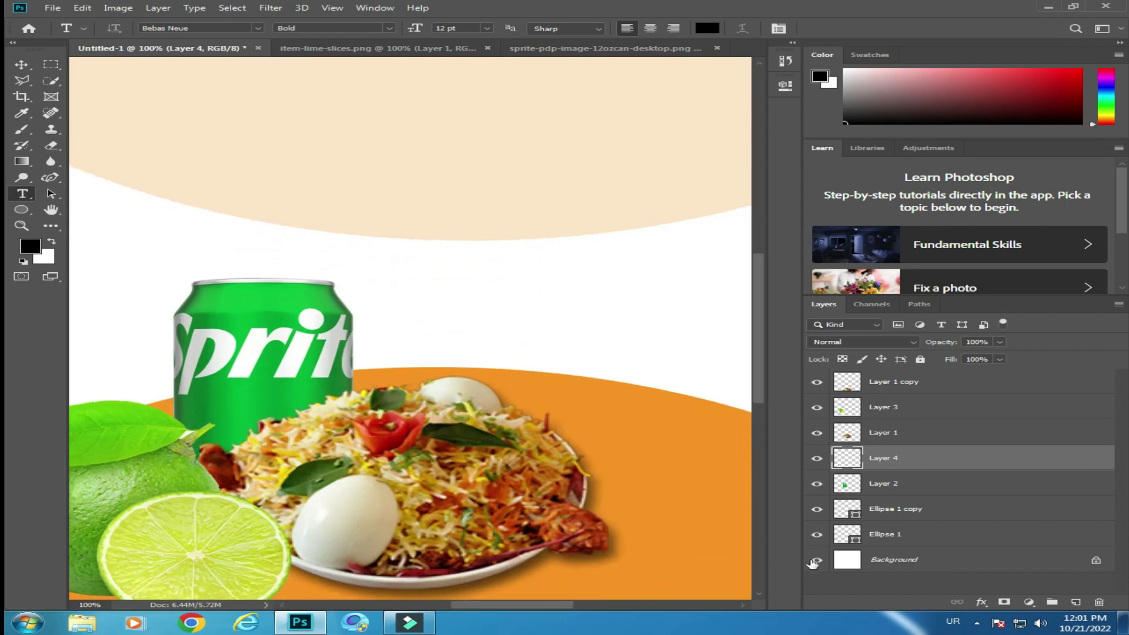
drag(760, 376, 759, 453)
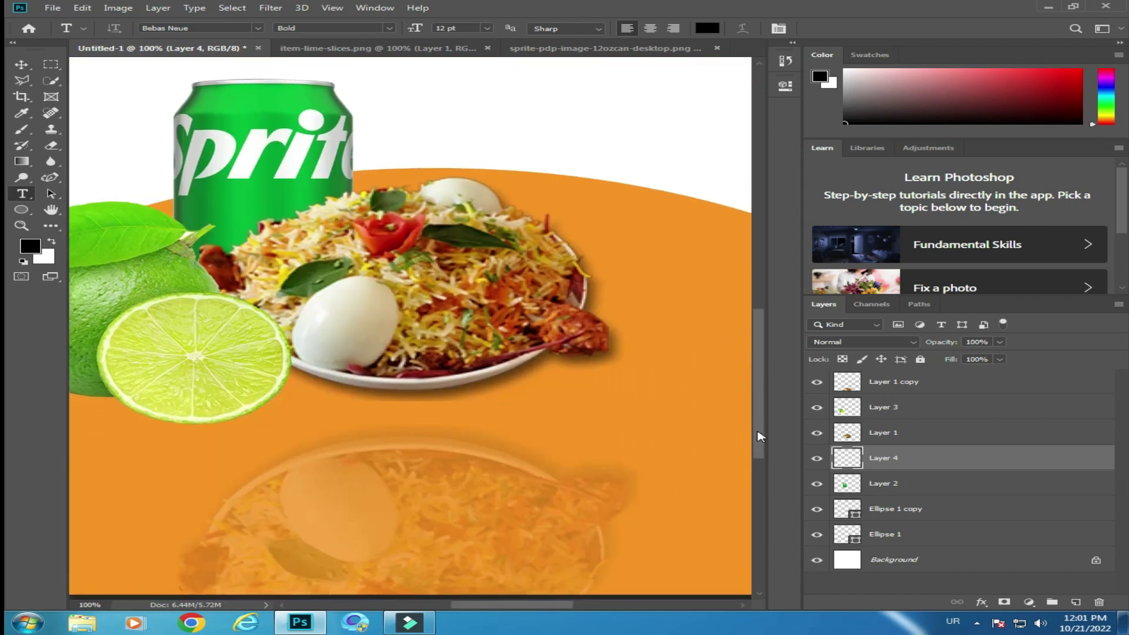
drag(529, 605, 500, 606)
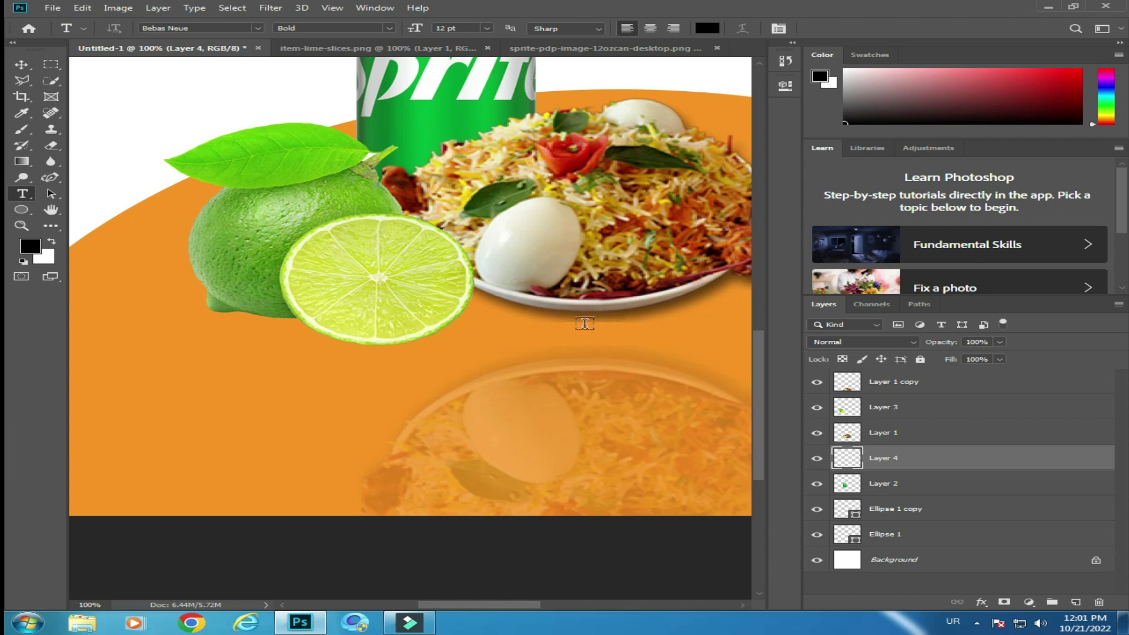
Step: Set up a soft brush of size 60 with 28% opacity and 29% flow
click(21, 129)
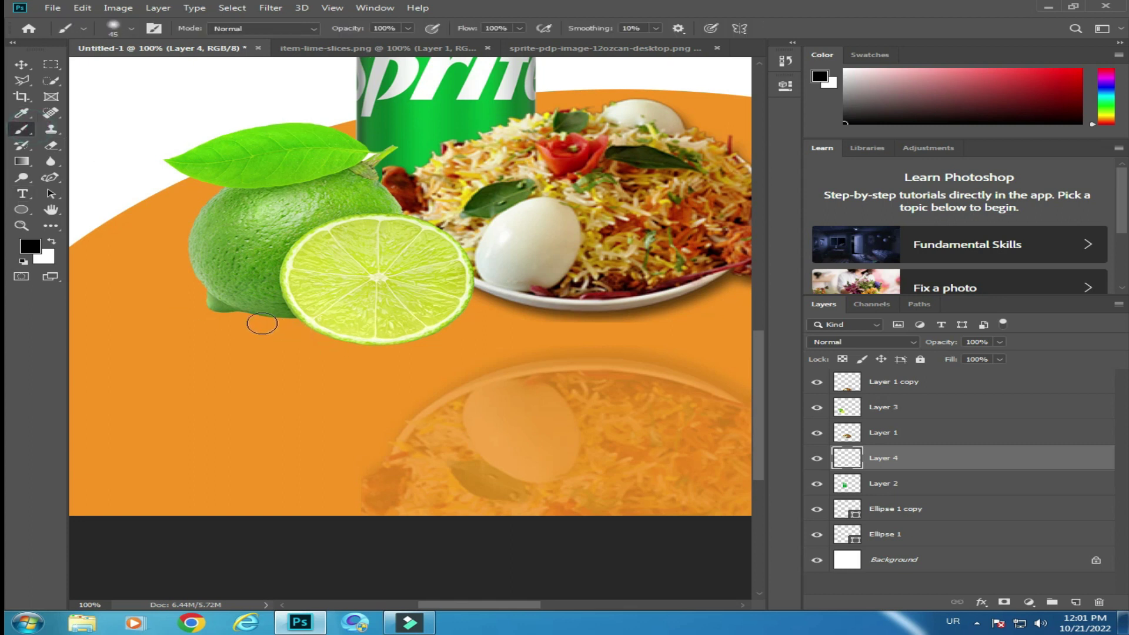
key(bracketright)
click(405, 30)
mouse_move(403, 31)
mouse_down()
mouse_move(347, 44)
mouse_move(360, 45)
mouse_up()
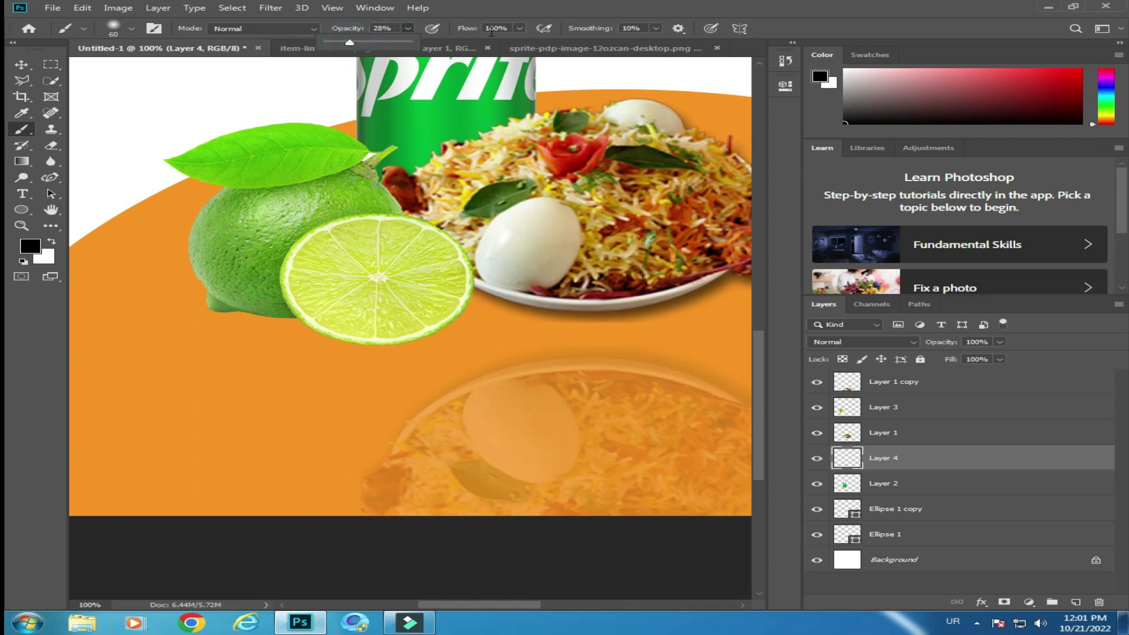
click(520, 28)
click(461, 44)
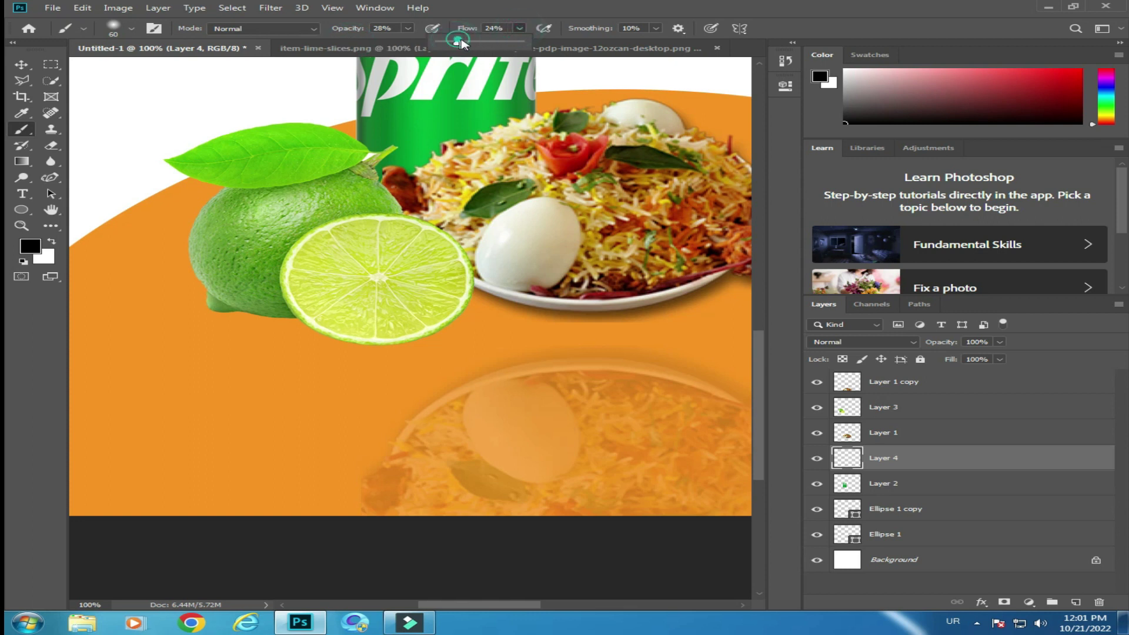
click(520, 30)
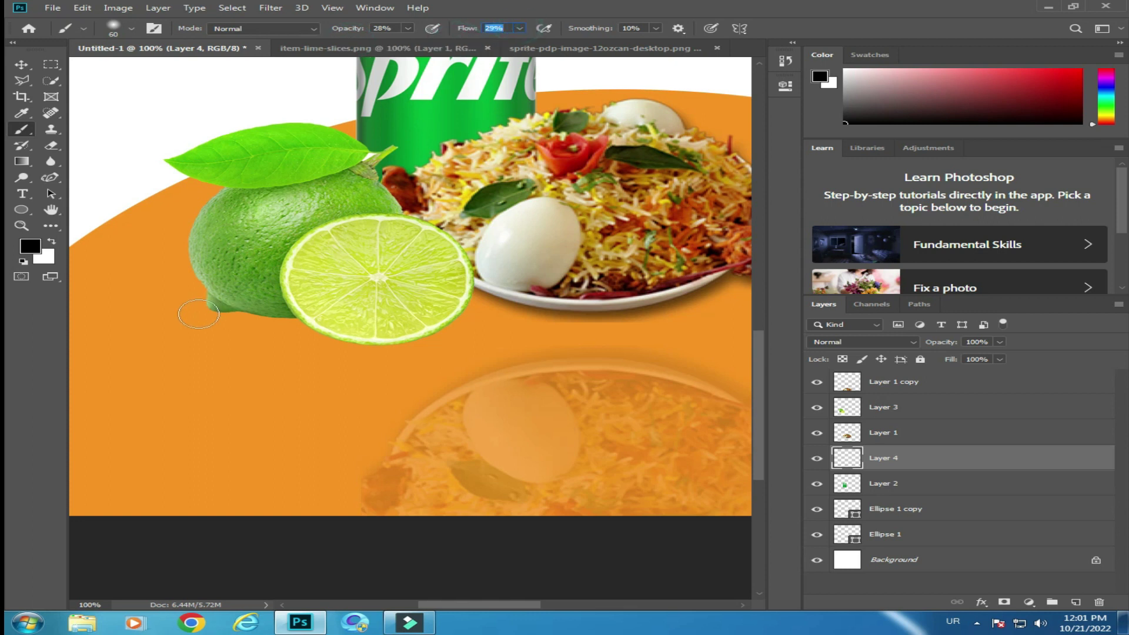
Step: Paint faint shadows beneath the lime and along the plate's lower edge
mouse_move(218, 313)
mouse_down()
mouse_move(372, 343)
mouse_move(466, 325)
mouse_move(475, 303)
mouse_up()
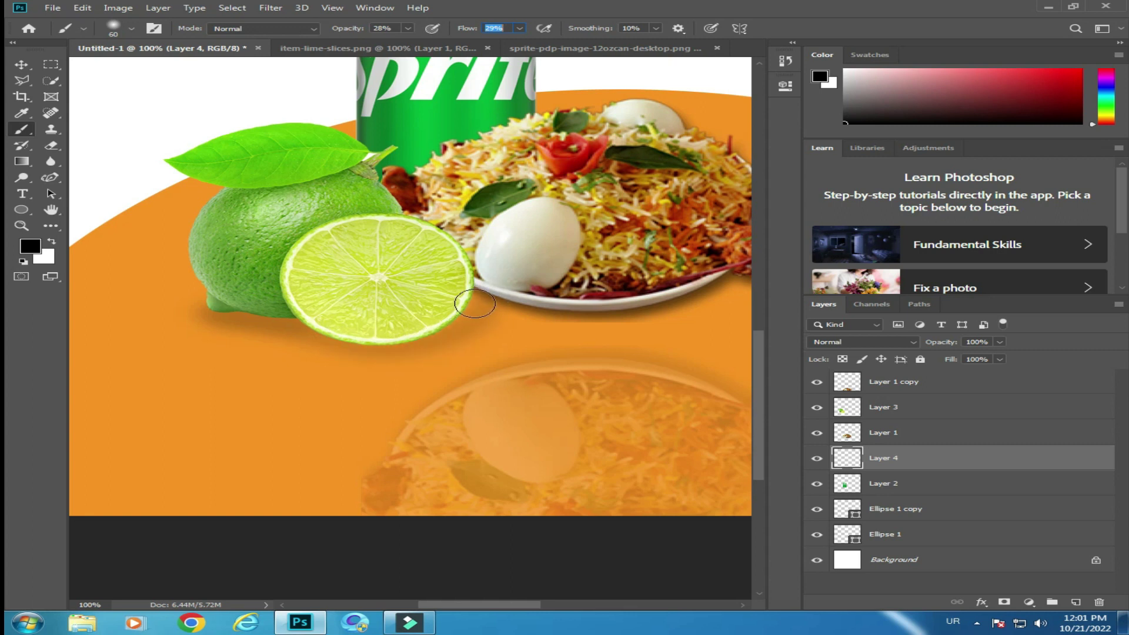
mouse_move(292, 320)
mouse_down()
mouse_move(282, 325)
mouse_move(411, 341)
mouse_move(497, 302)
mouse_move(589, 317)
mouse_move(494, 312)
mouse_up()
mouse_move(582, 319)
mouse_down()
mouse_move(682, 309)
mouse_move(759, 282)
mouse_move(653, 312)
mouse_move(494, 317)
mouse_move(464, 306)
mouse_up()
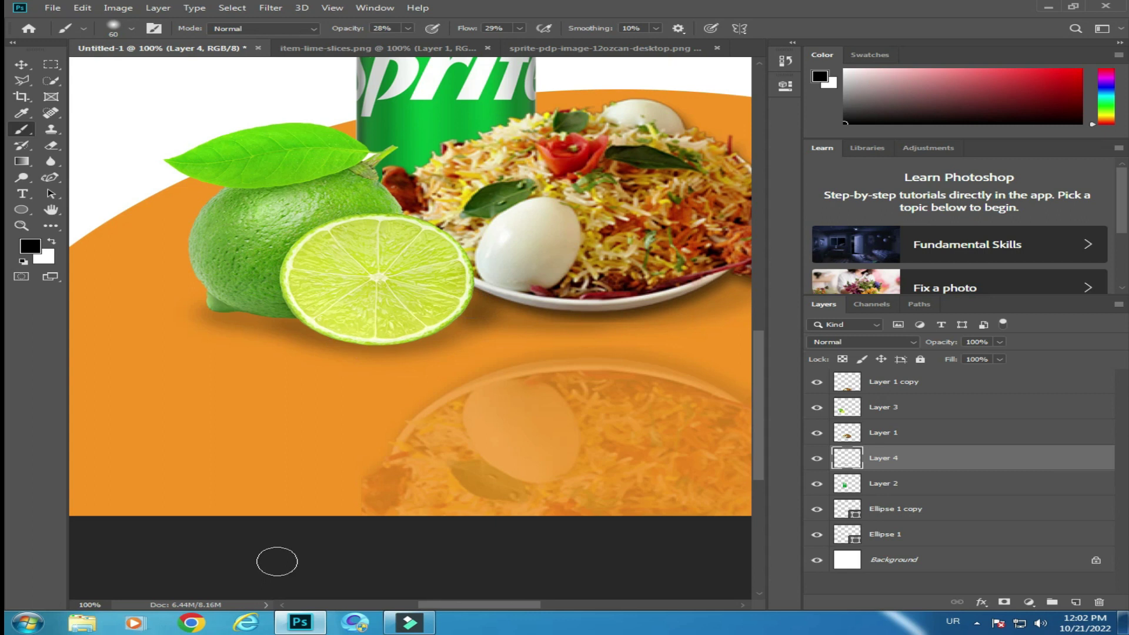
scroll(277, 561, down, 2)
scroll(277, 563, down, 2)
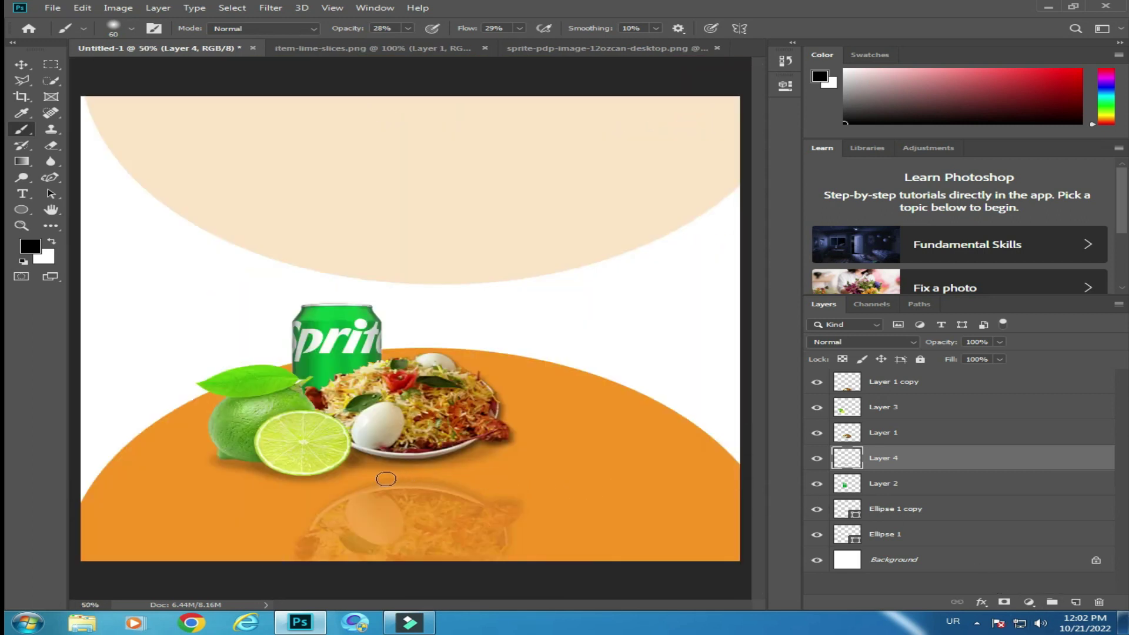
Step: Zoom to 300% on the lime and darken the shadow beneath its slice
key(ctrl+plus)
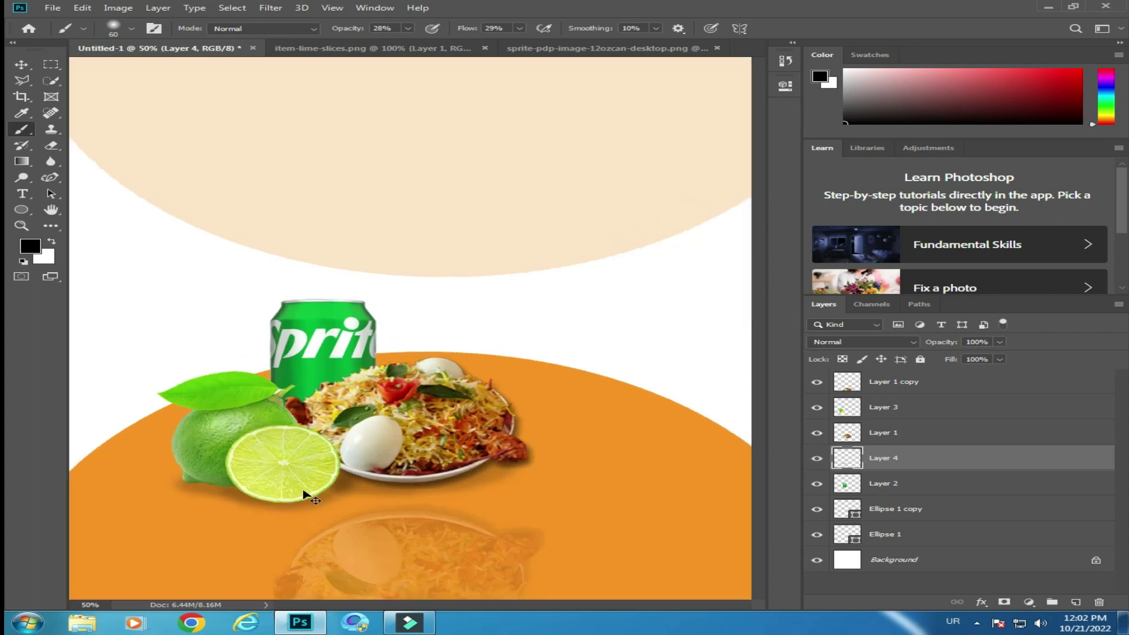
key(ctrl+plus)
key(ctrl+plus)
key(ctrl+plus)
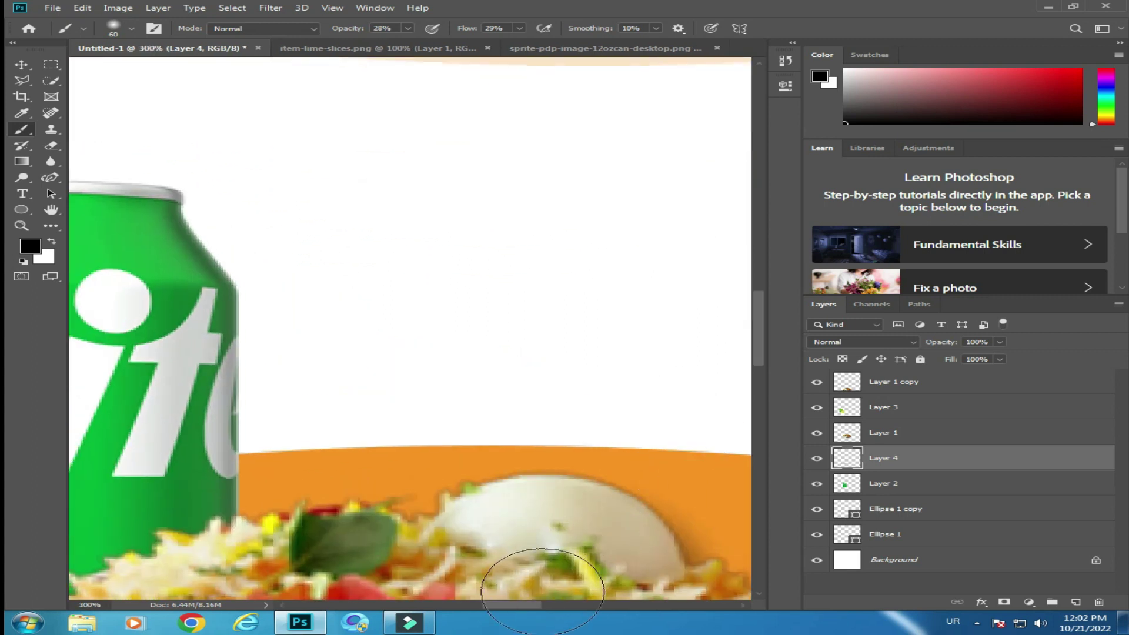
drag(523, 605, 461, 604)
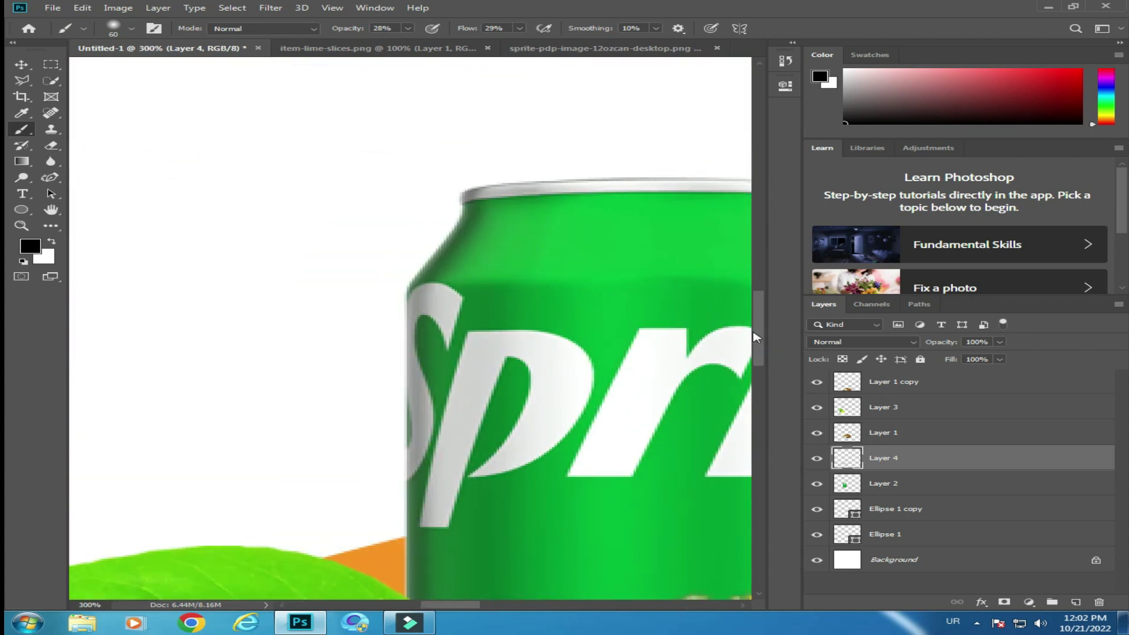
drag(757, 337, 758, 456)
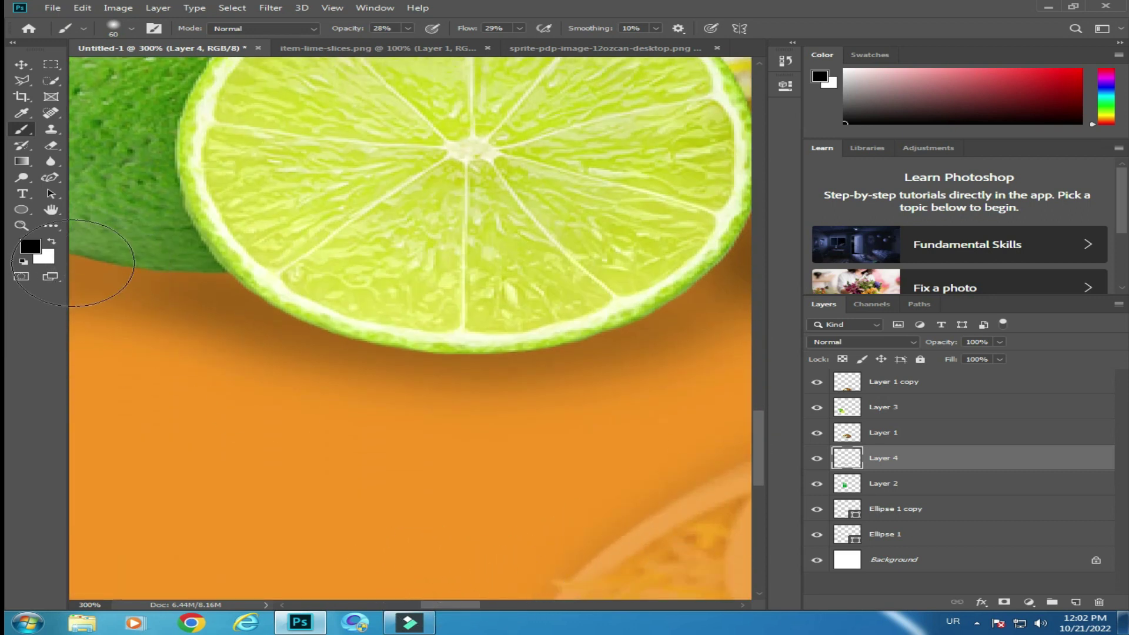
drag(479, 607, 451, 606)
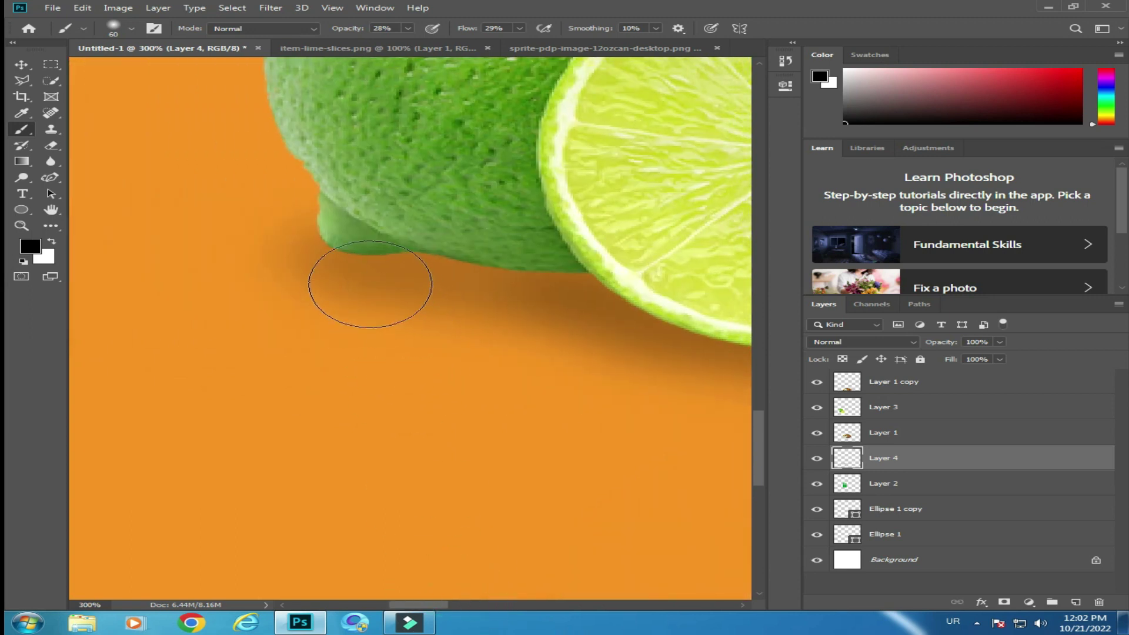
drag(465, 286, 604, 283)
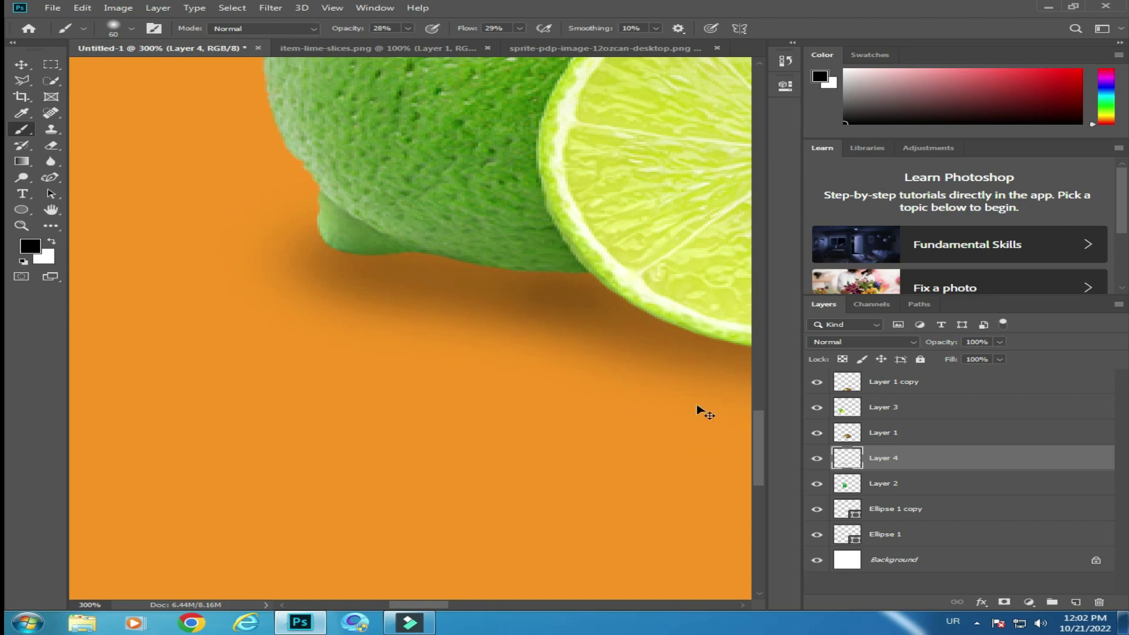
key(ctrl+minus)
key(ctrl+minus)
key(ctrl+minus)
key(ctrl+minus)
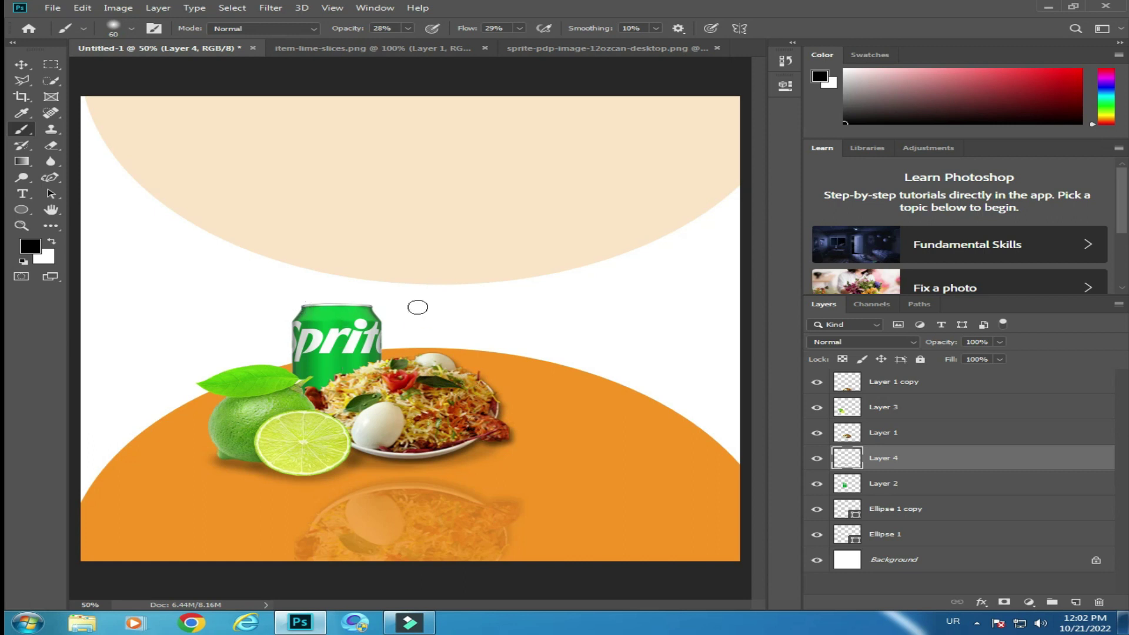
Step: Start a text line on the beige arc, switching the keyboard to English and clearing stray Urdu text
click(927, 386)
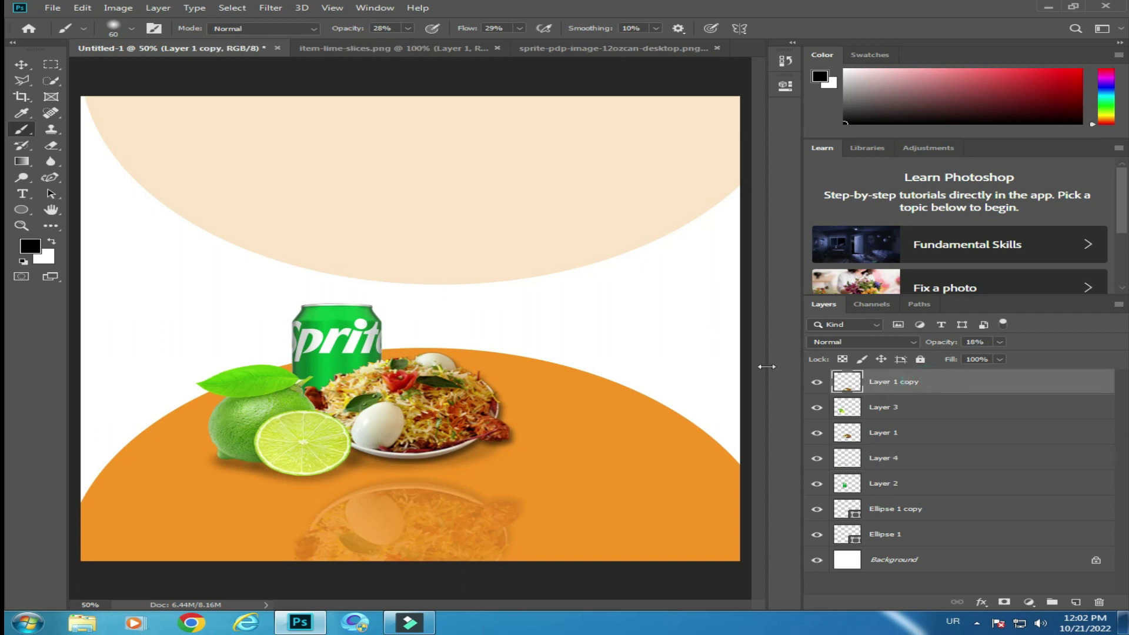
click(24, 195)
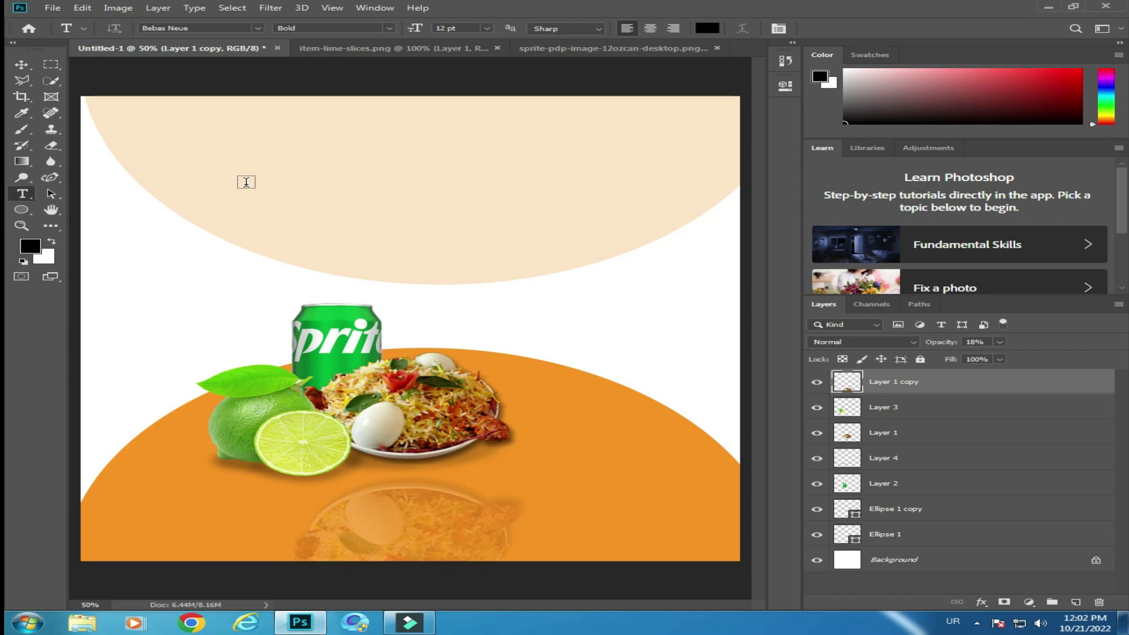
click(284, 219)
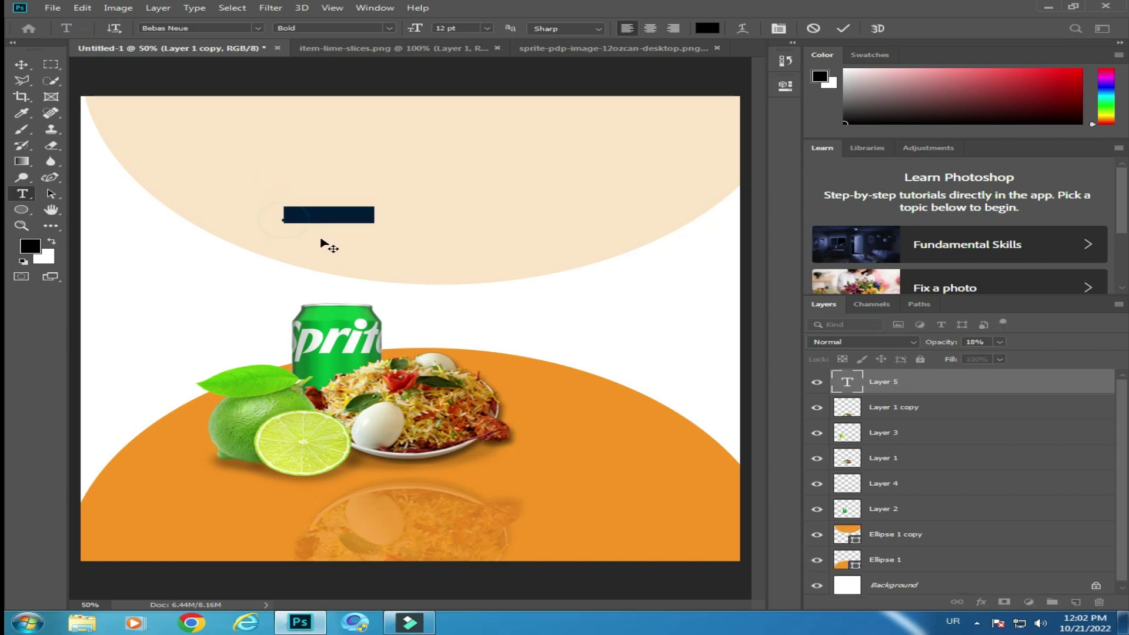
key(BackSpace)
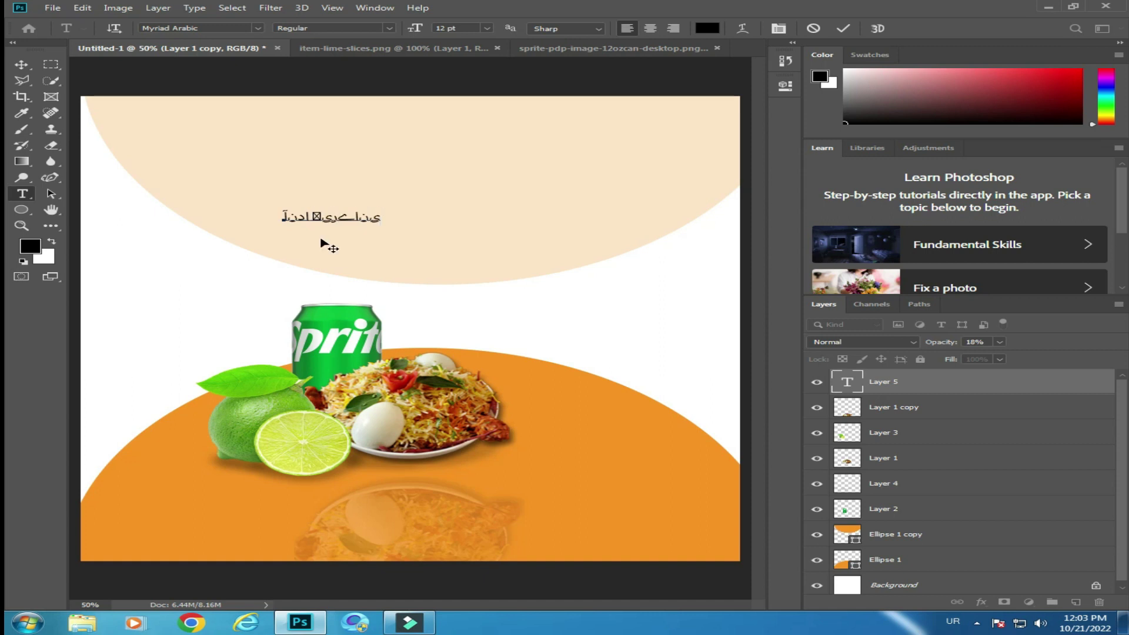
key(ctrl+a)
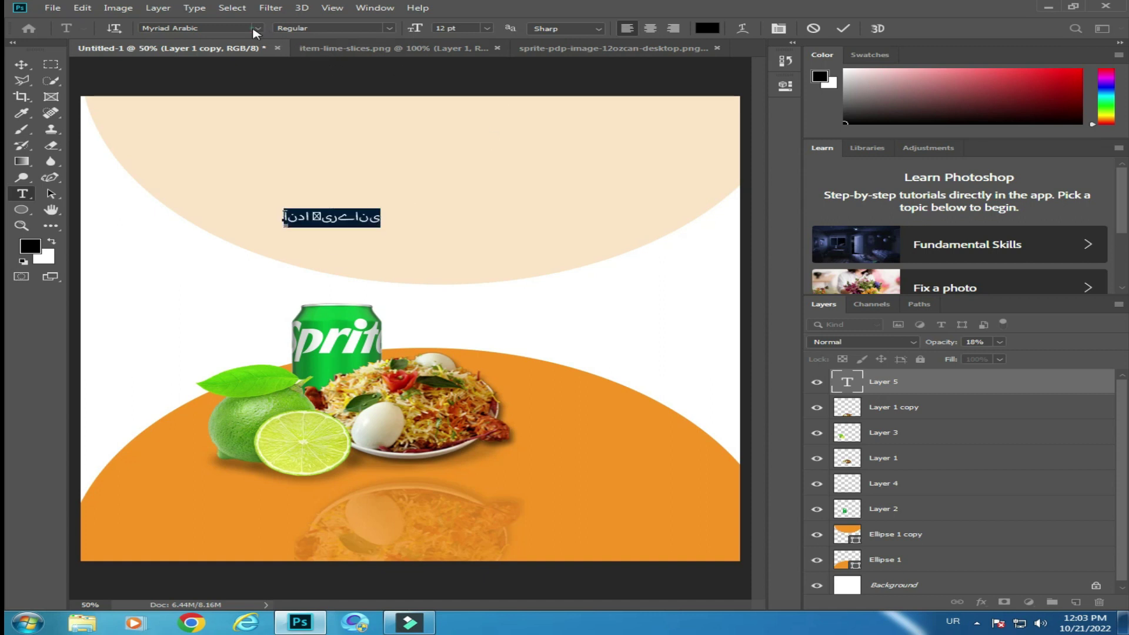
click(257, 28)
click(260, 29)
click(953, 621)
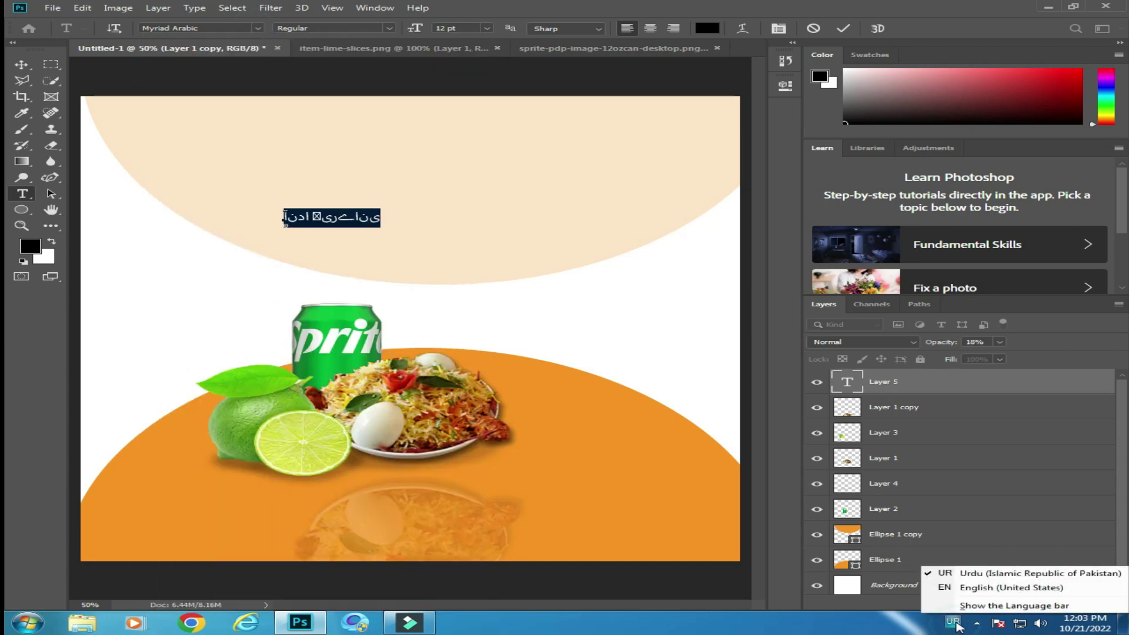
click(953, 579)
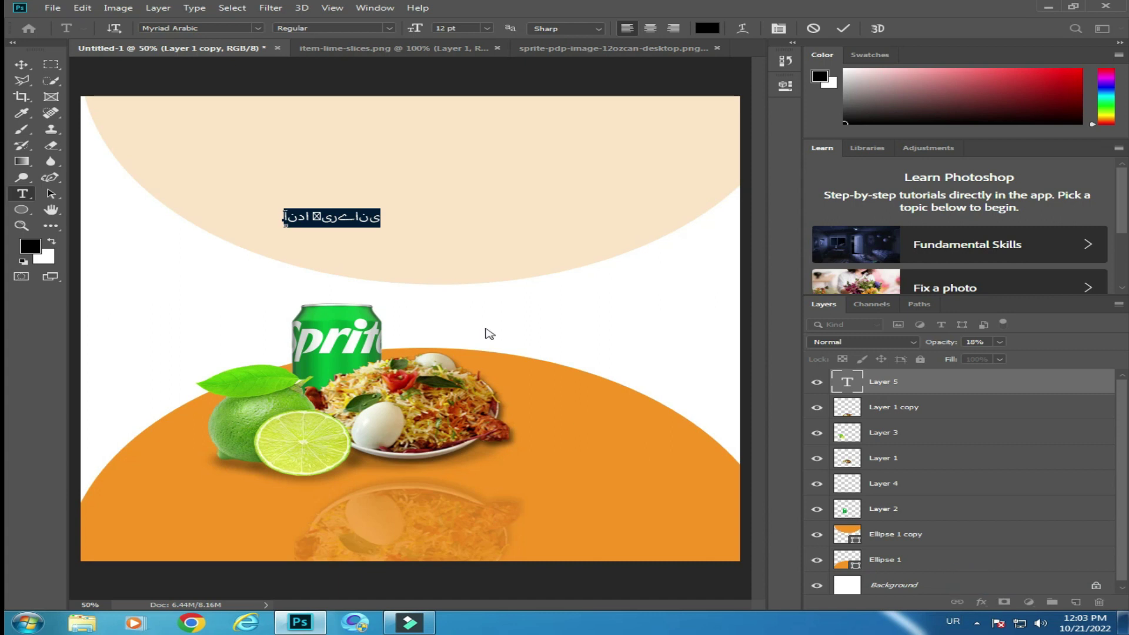
click(357, 212)
key(ctrl+a)
key(BackSpace)
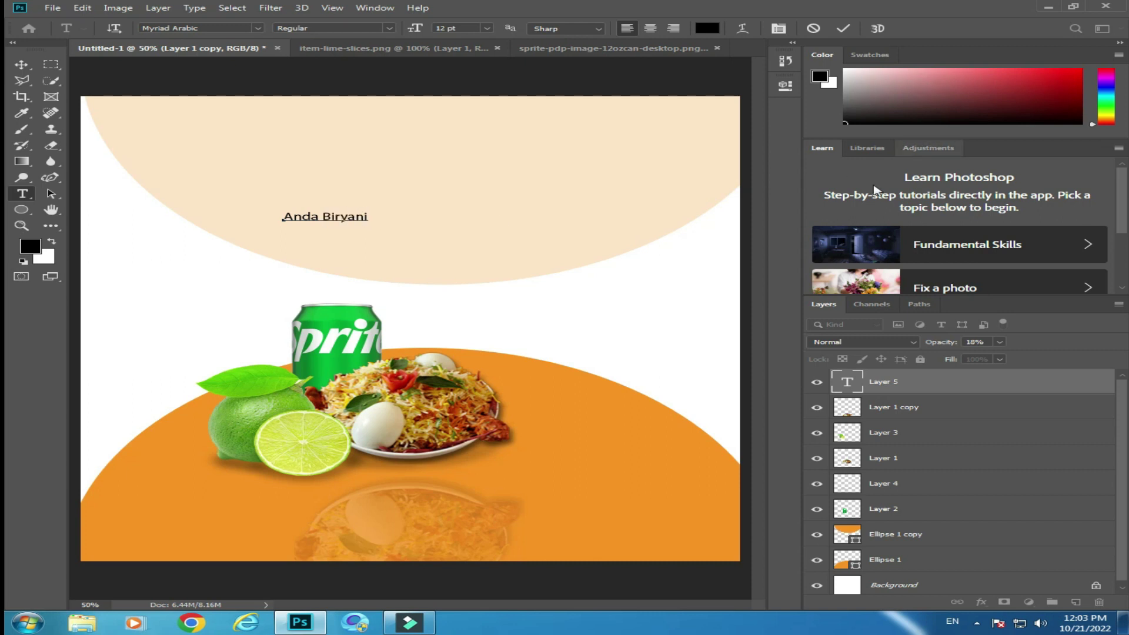
Step: Apply the Barber shop font to the Anda Biryani heading
key(ctrl+a)
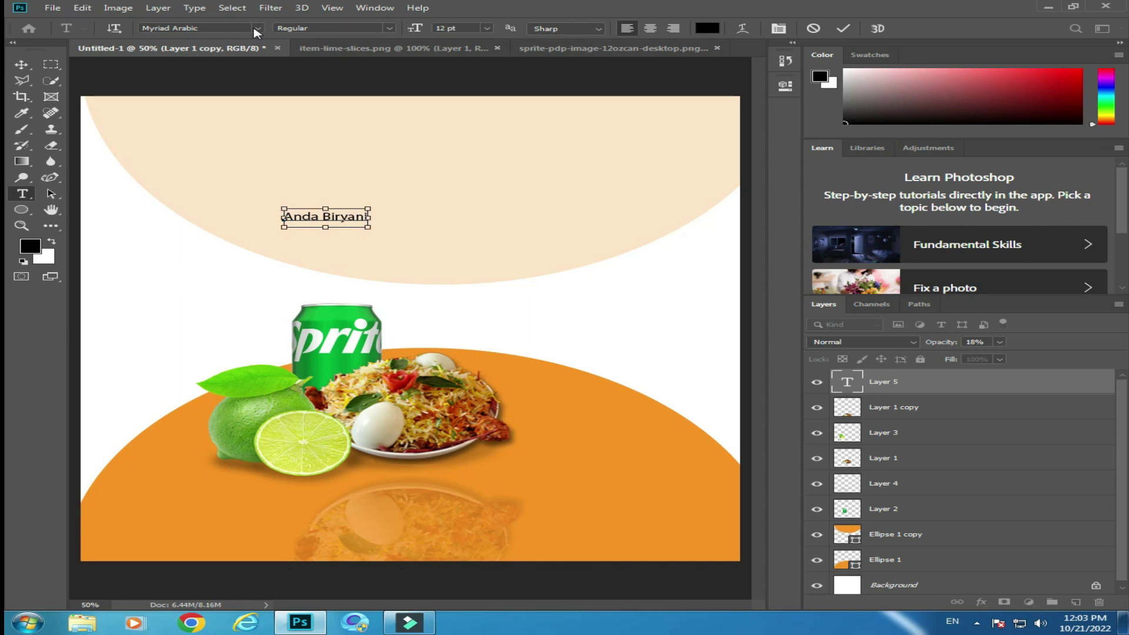
click(258, 28)
scroll(352, 353, up, 10)
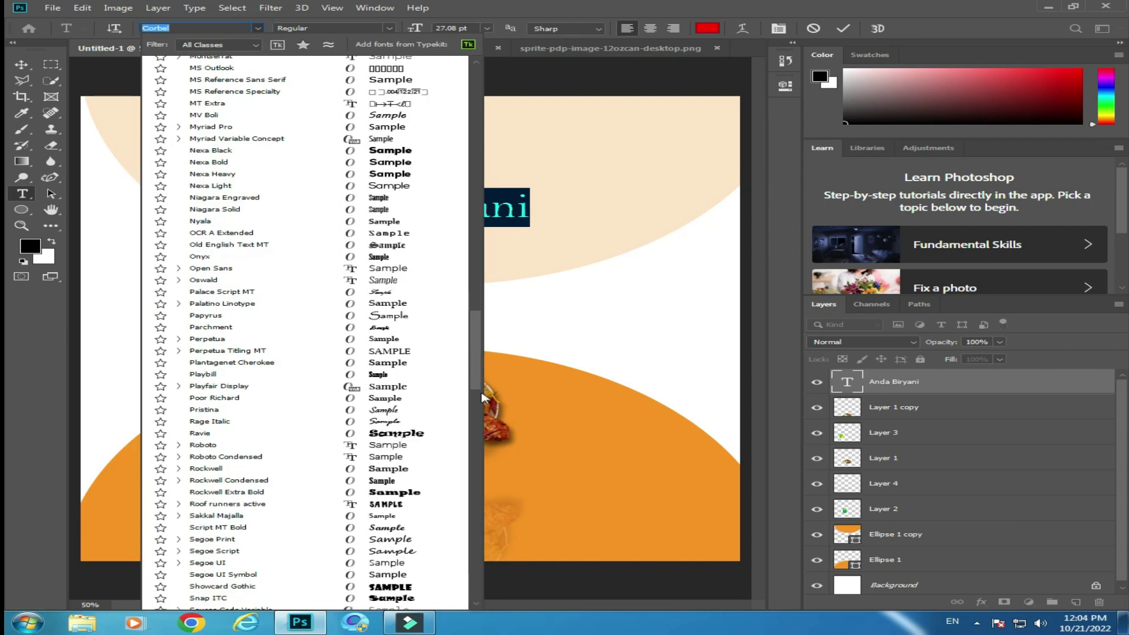
scroll(412, 411, down, 10)
scroll(353, 352, down, 3)
click(205, 295)
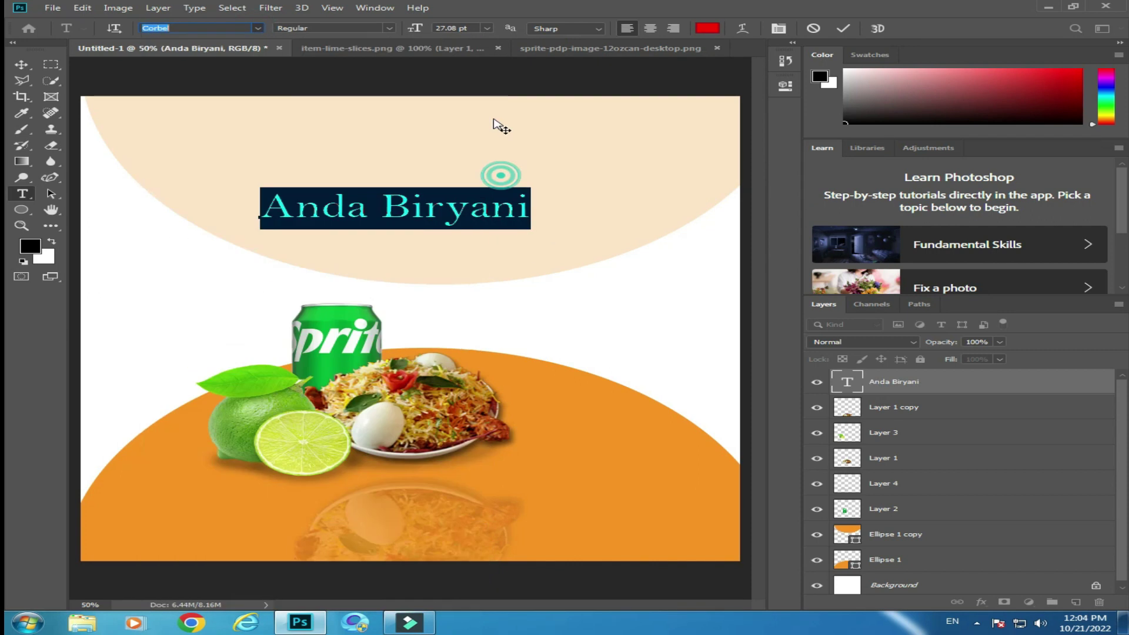
text(Base 02)
click(258, 28)
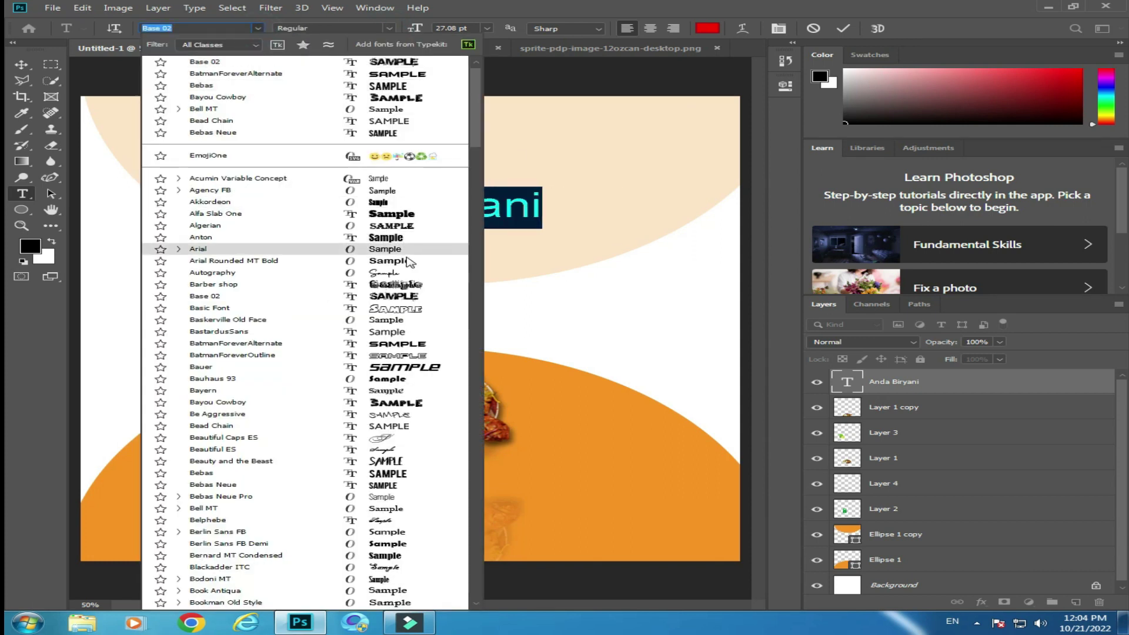
click(213, 284)
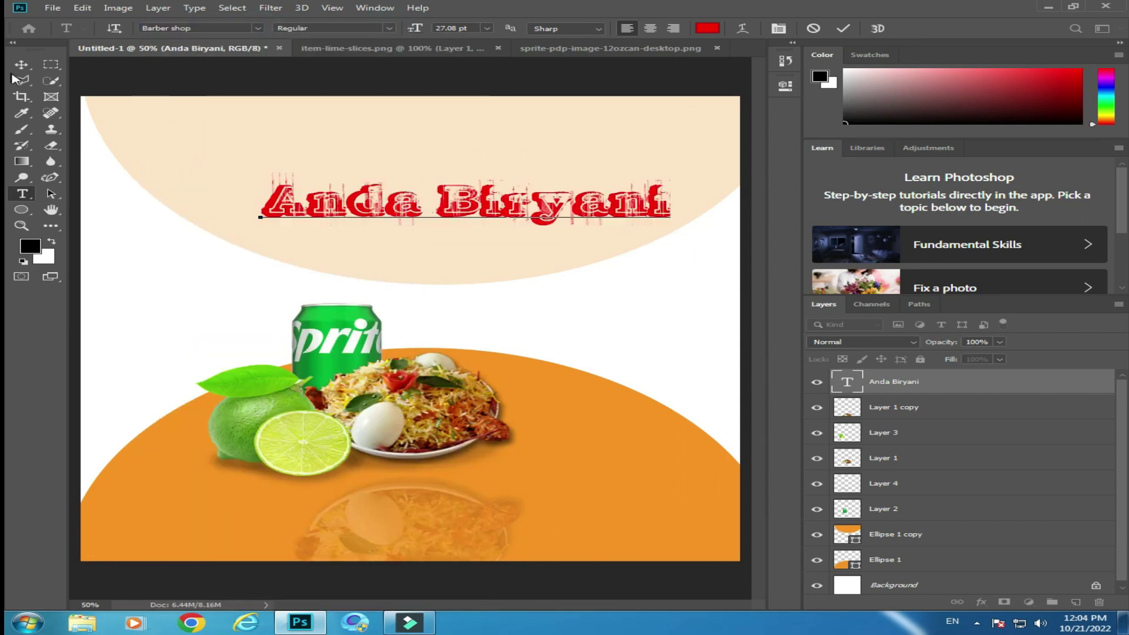
Step: Shrink the heading slightly and move it lower on the beige arc
click(22, 64)
key(ctrl+t)
drag(668, 173, 625, 176)
drag(447, 206, 435, 224)
key(Return)
Step: Add a 'Lahore Speical' caption above the heading in Bebas Neue Bold
key(t)
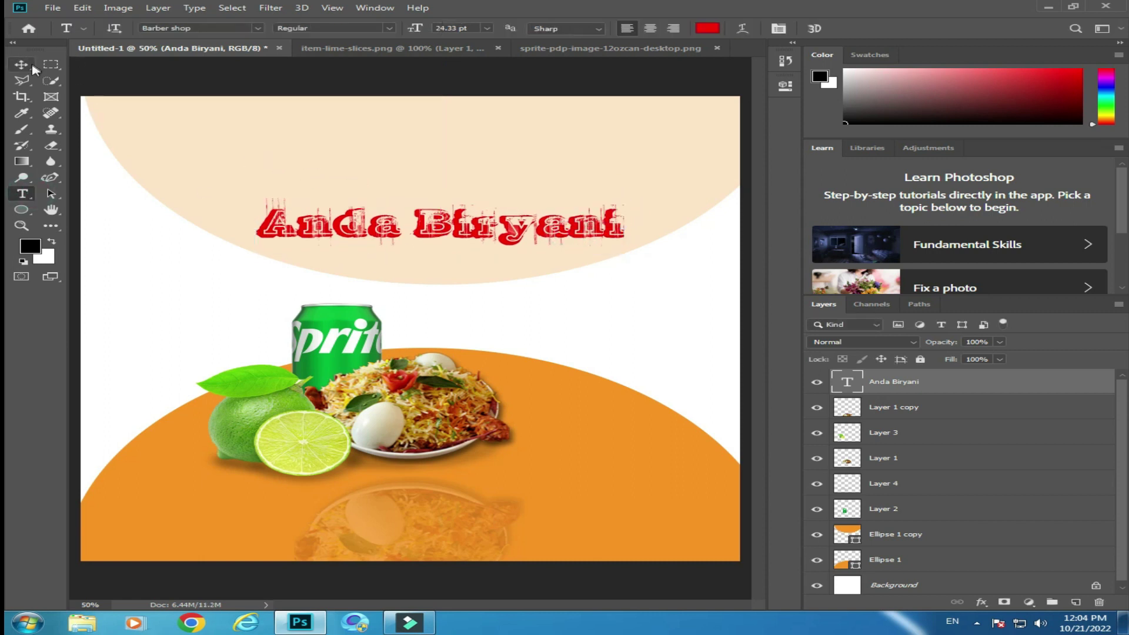
click(281, 179)
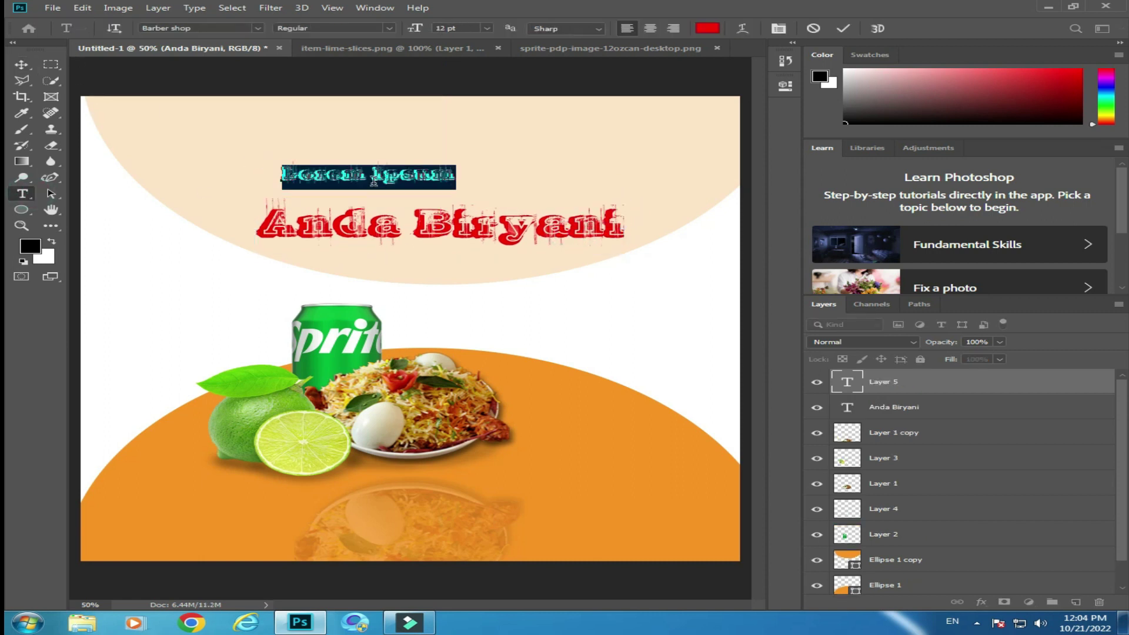
text(Lahore)
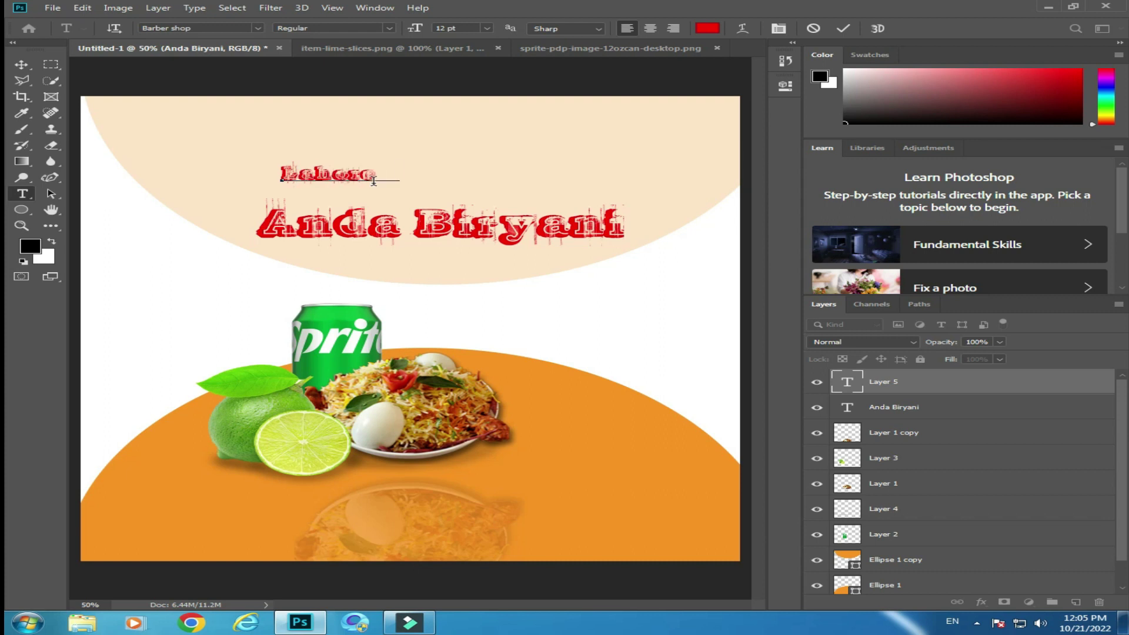
text( Special)
key(ctrl+a)
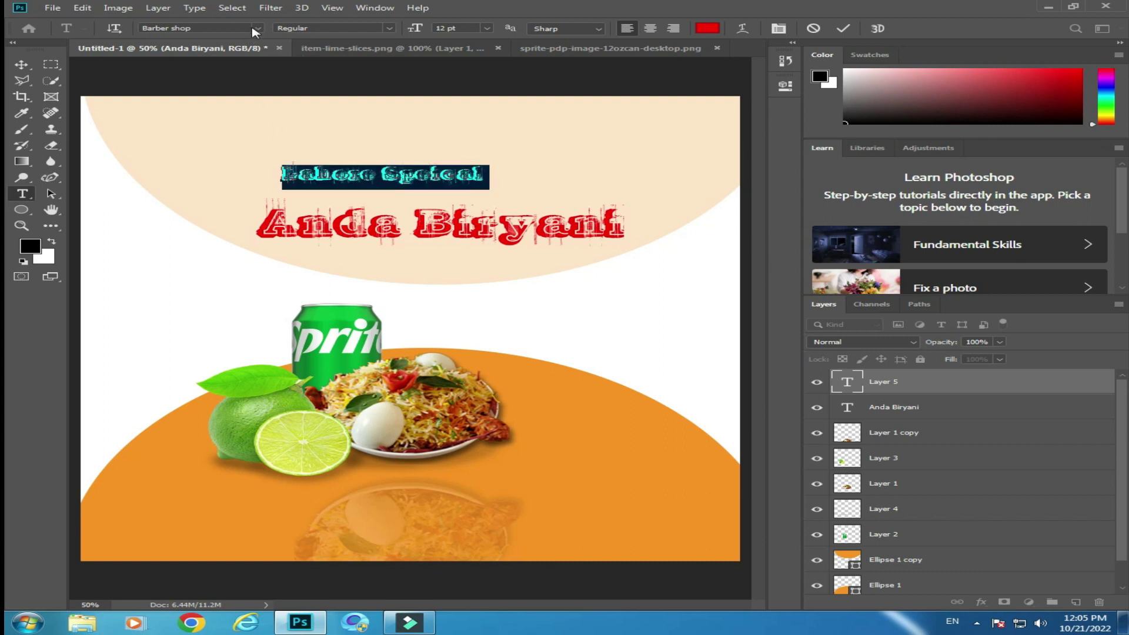
click(257, 29)
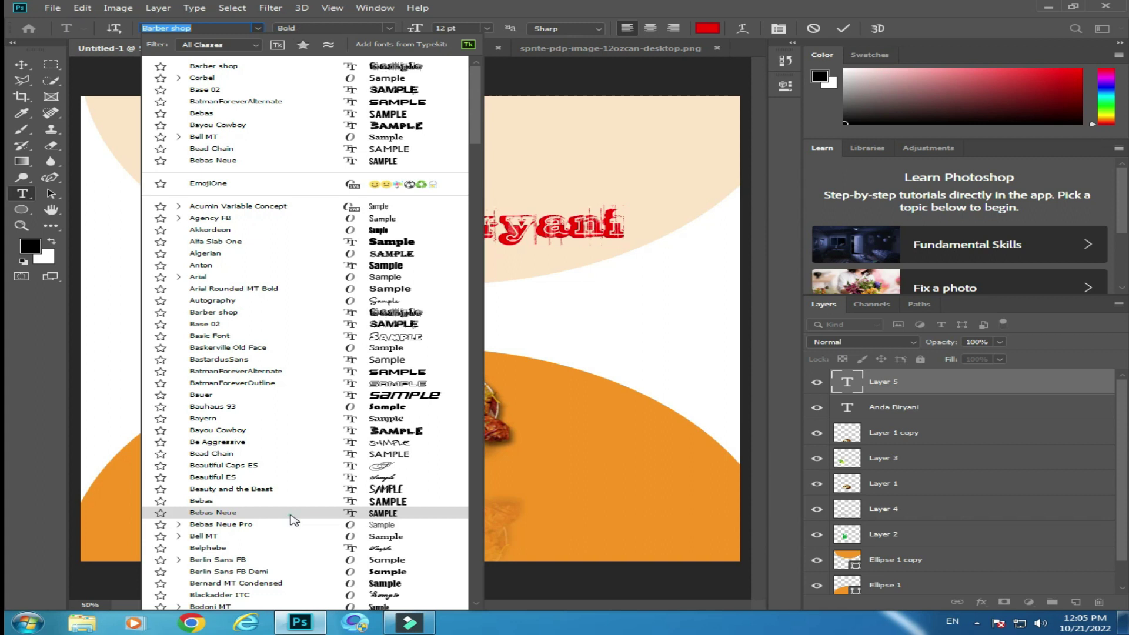
click(295, 513)
click(21, 64)
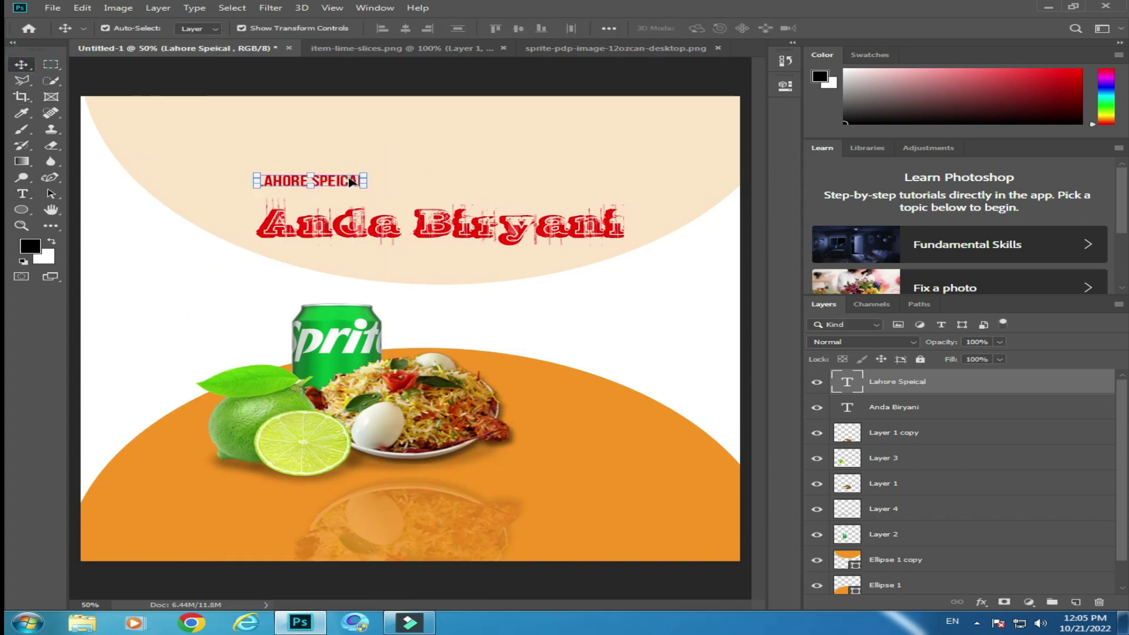
Step: Recolour the caption near-white (#f8ecec) and close the lime slices image
double_click(351, 182)
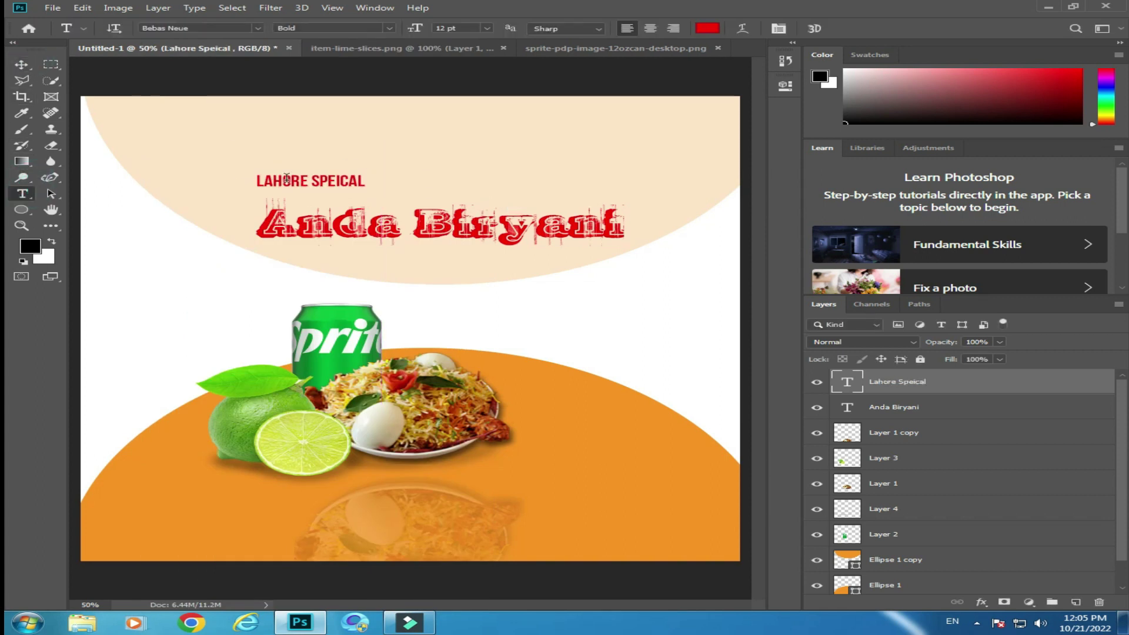
click(707, 28)
click(344, 142)
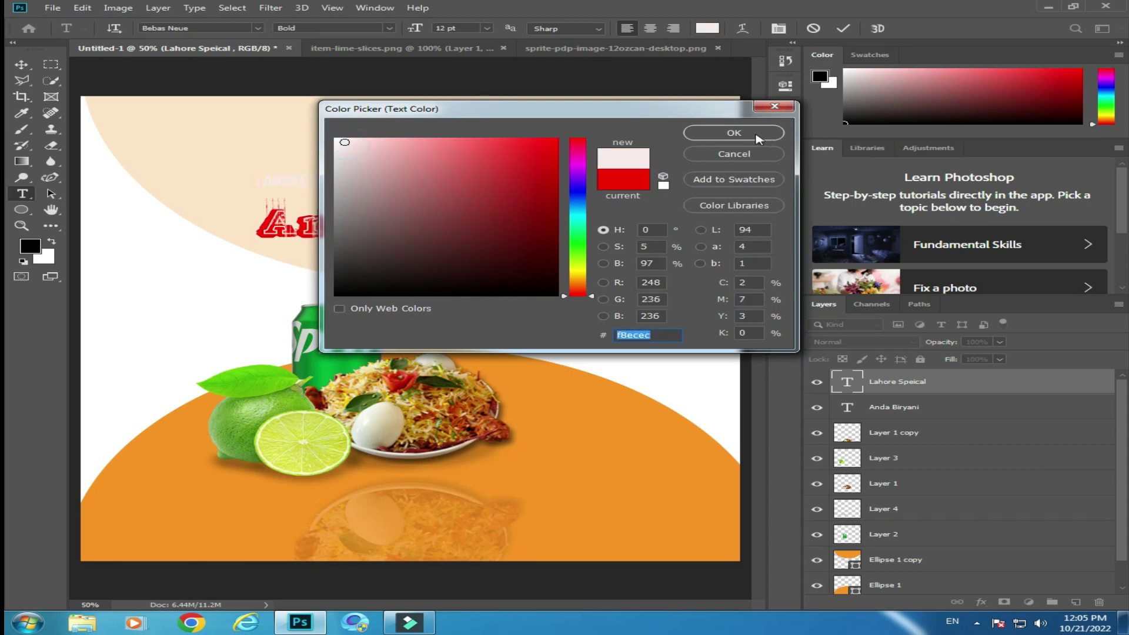
click(734, 132)
click(25, 64)
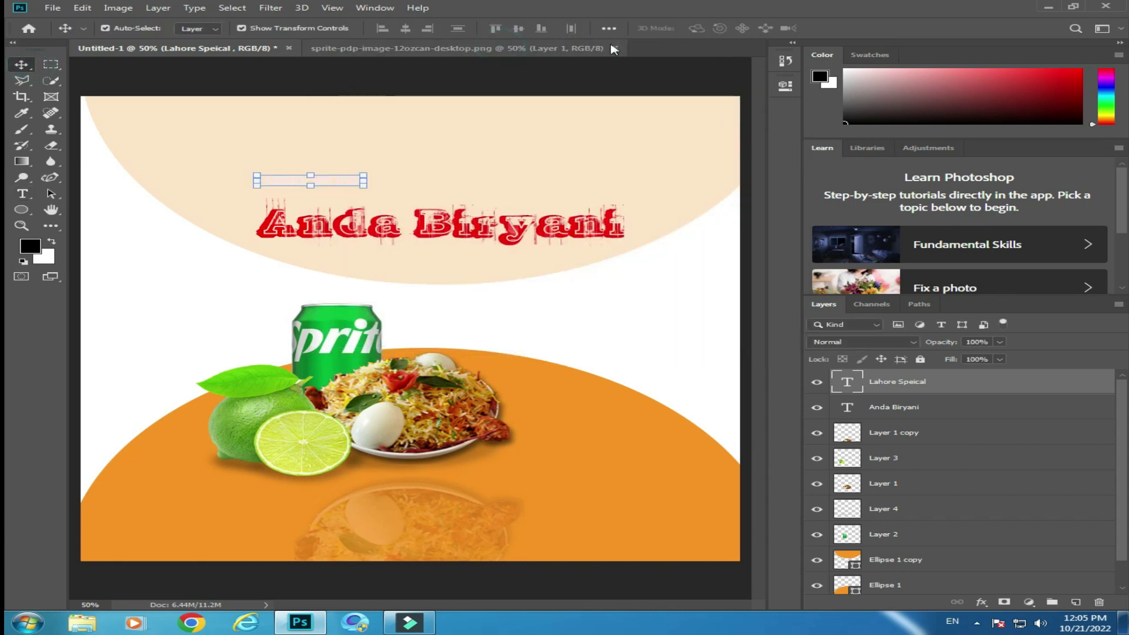
Step: Close the Sprite image and open the red watercolor brush stroke from E:'s images\Brushes folder
click(52, 7)
click(64, 34)
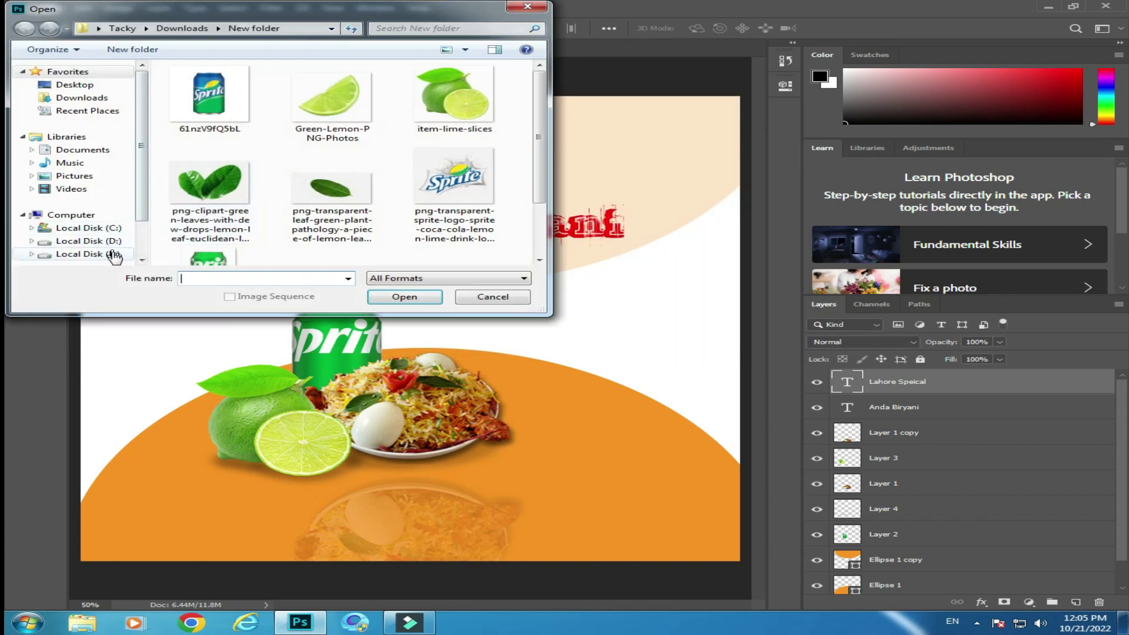
click(89, 235)
double_click(438, 227)
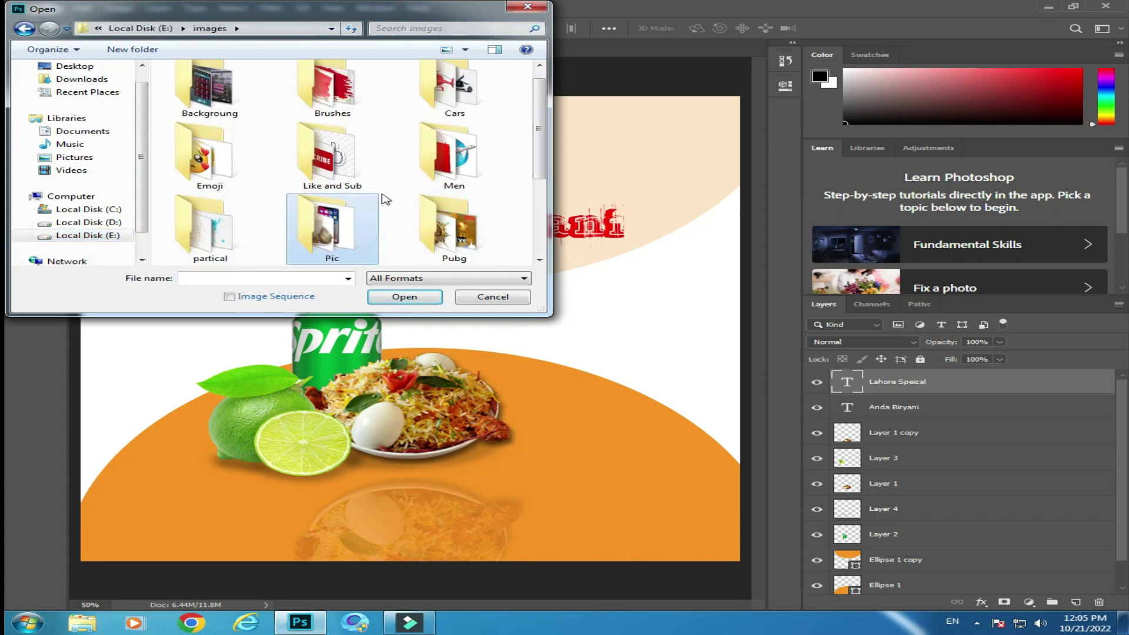
double_click(335, 101)
double_click(495, 100)
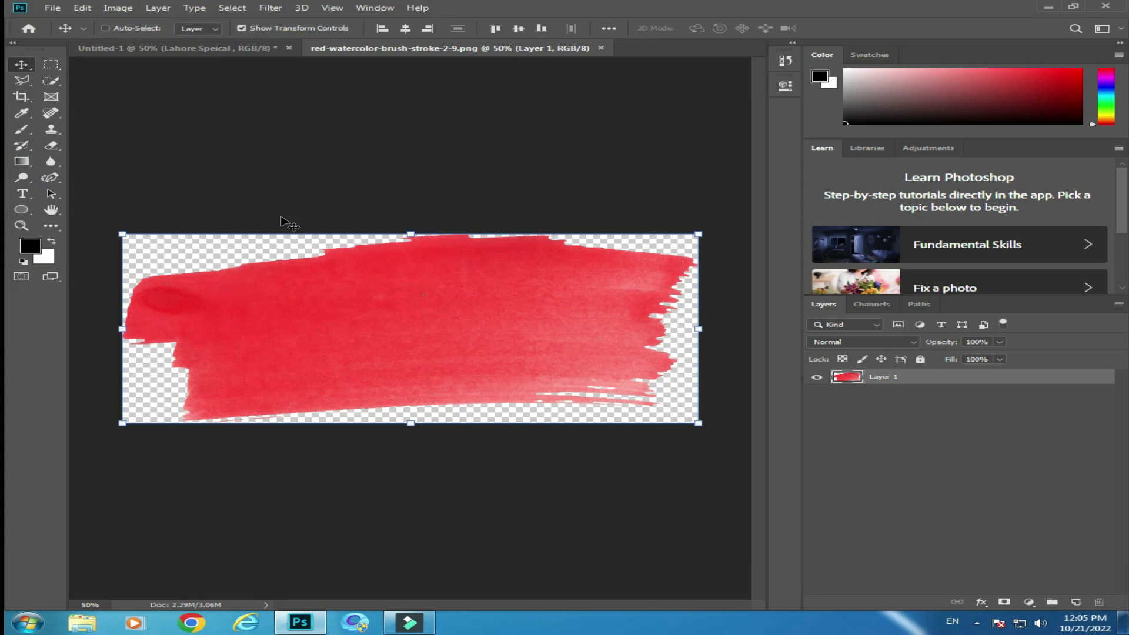
Step: Copy the brush stroke into the ad, shrink it, and place it beneath and behind LAHORE SPEICAL
drag(186, 71, 396, 268)
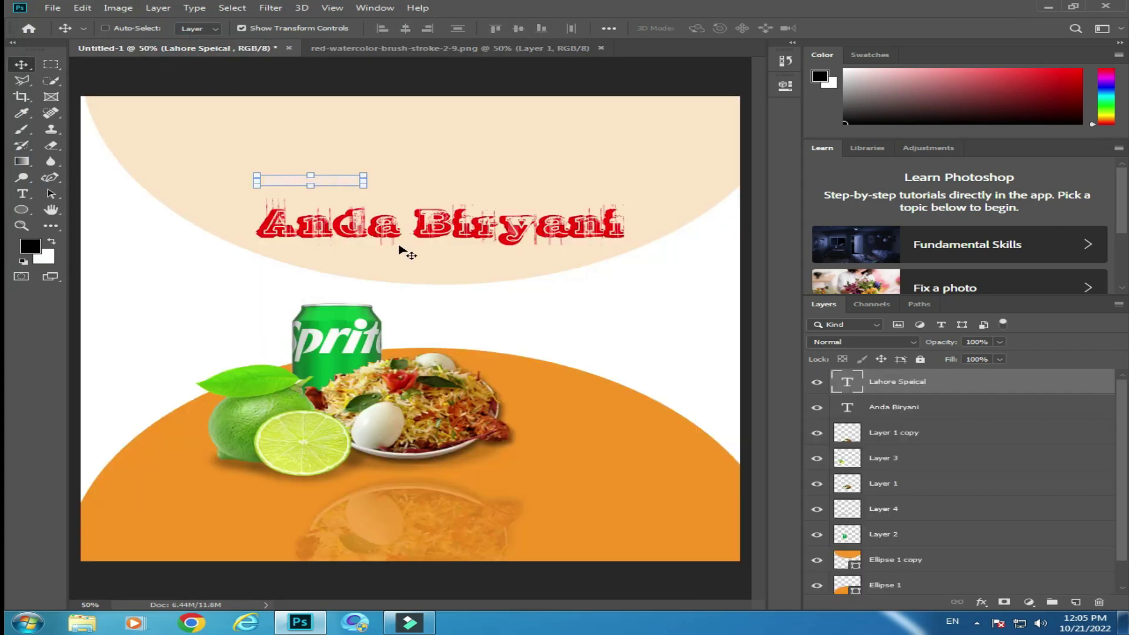
drag(252, 257, 587, 324)
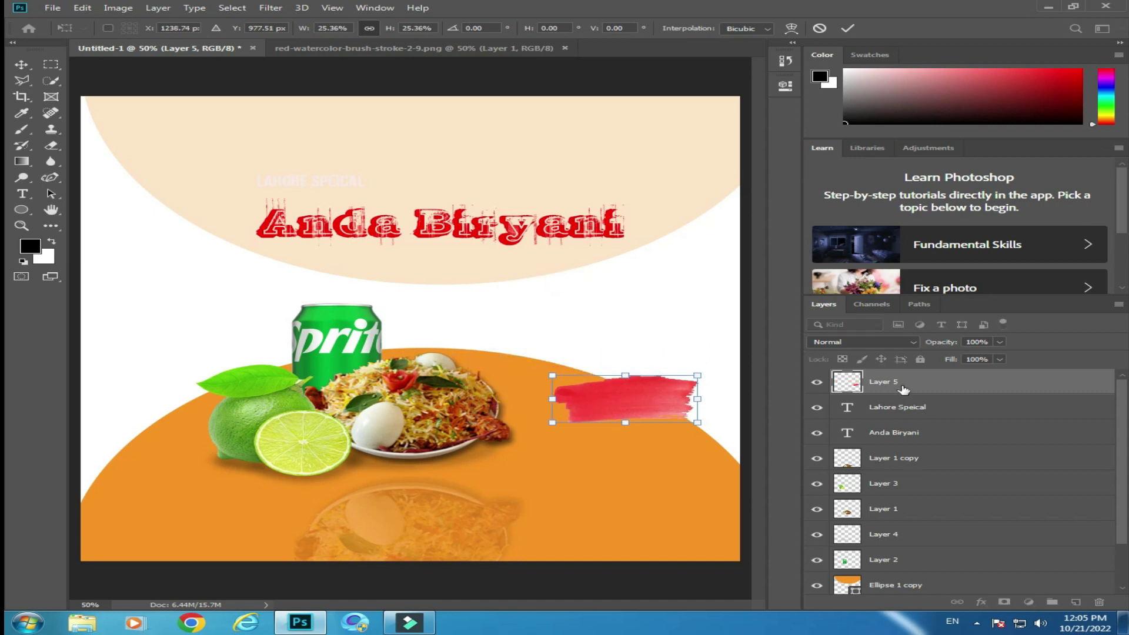
drag(902, 383, 902, 433)
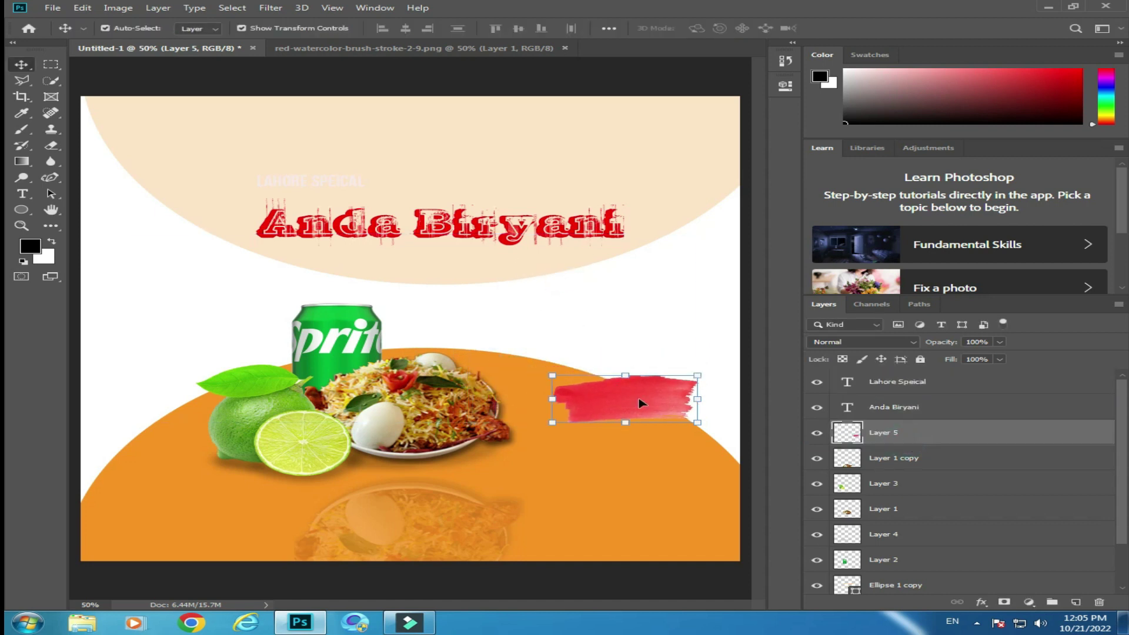
drag(641, 403, 328, 190)
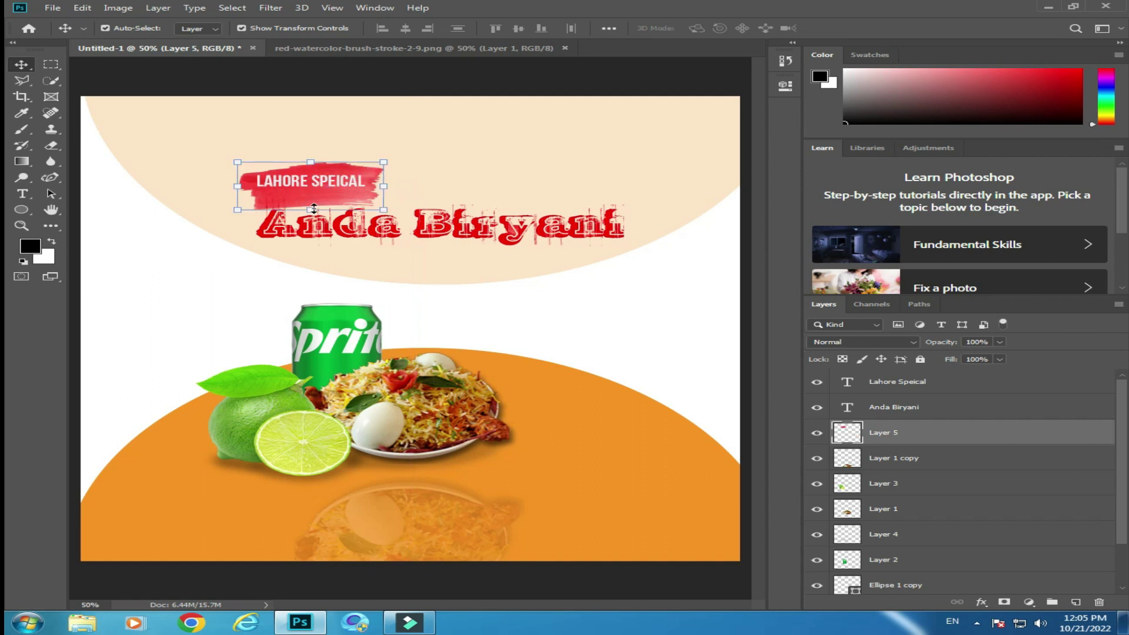
key(ctrl)
drag(313, 212, 312, 200)
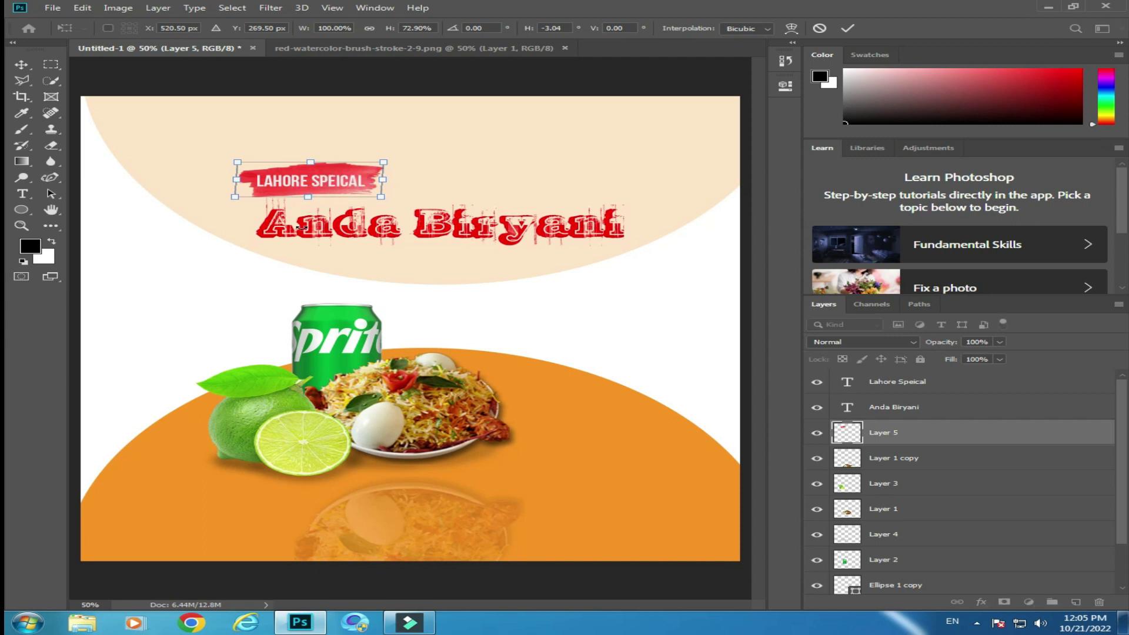
Step: Commit the stroke reshape and switch the Anda Biryani title to the Algerian font
key(Return)
double_click(329, 224)
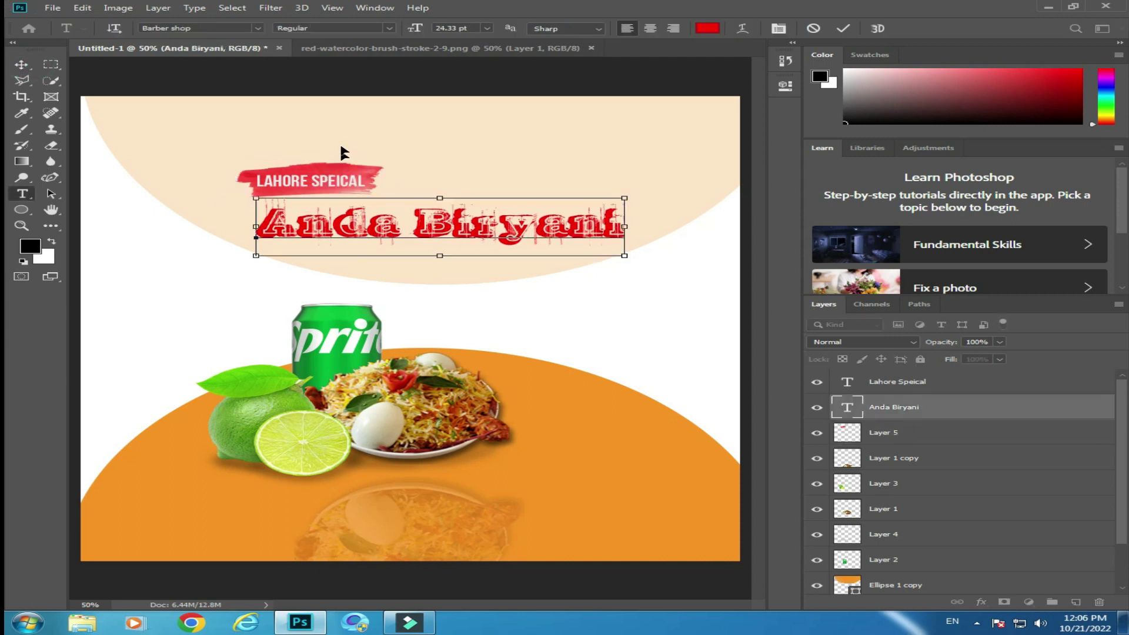
click(258, 28)
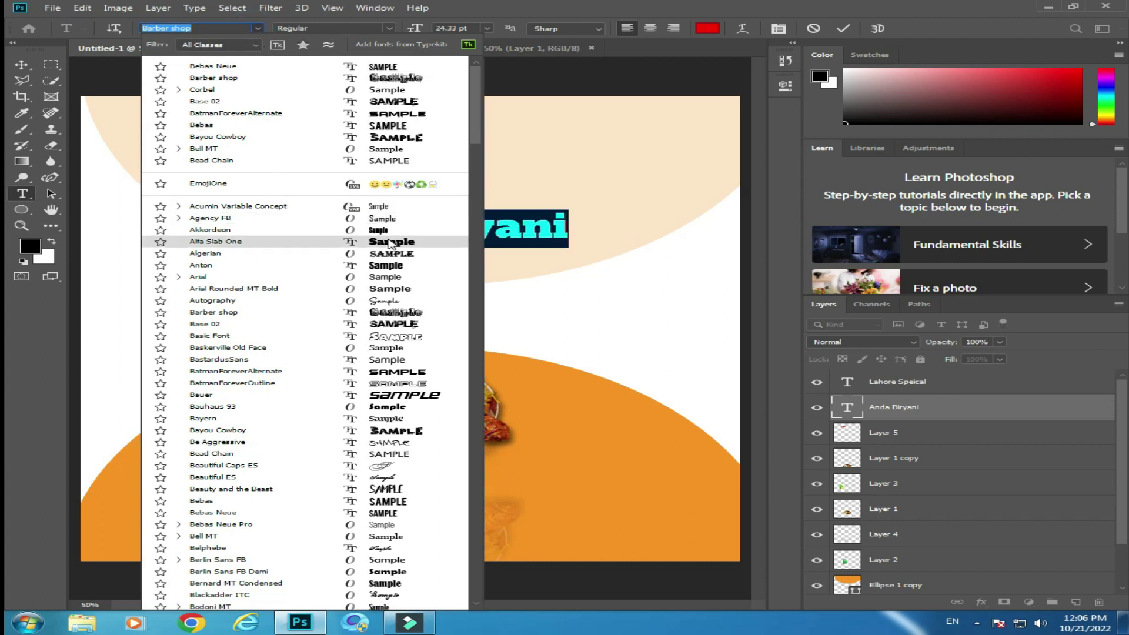
click(219, 28)
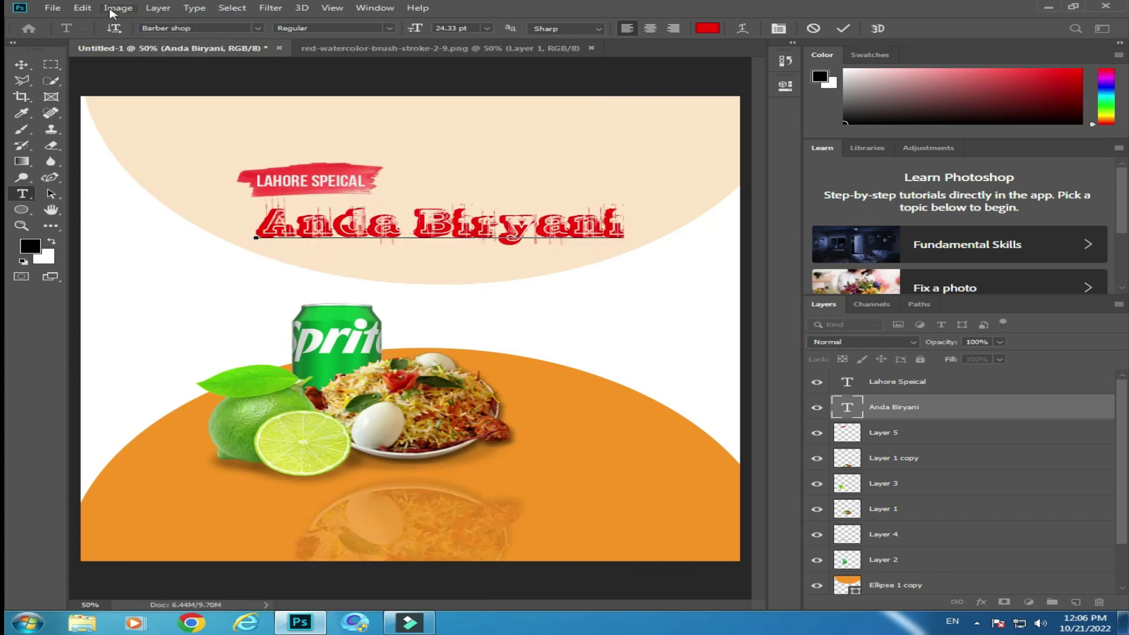
key(ctrl+a)
click(220, 28)
key(Down)
key(Down)
key(Down)
key(Down)
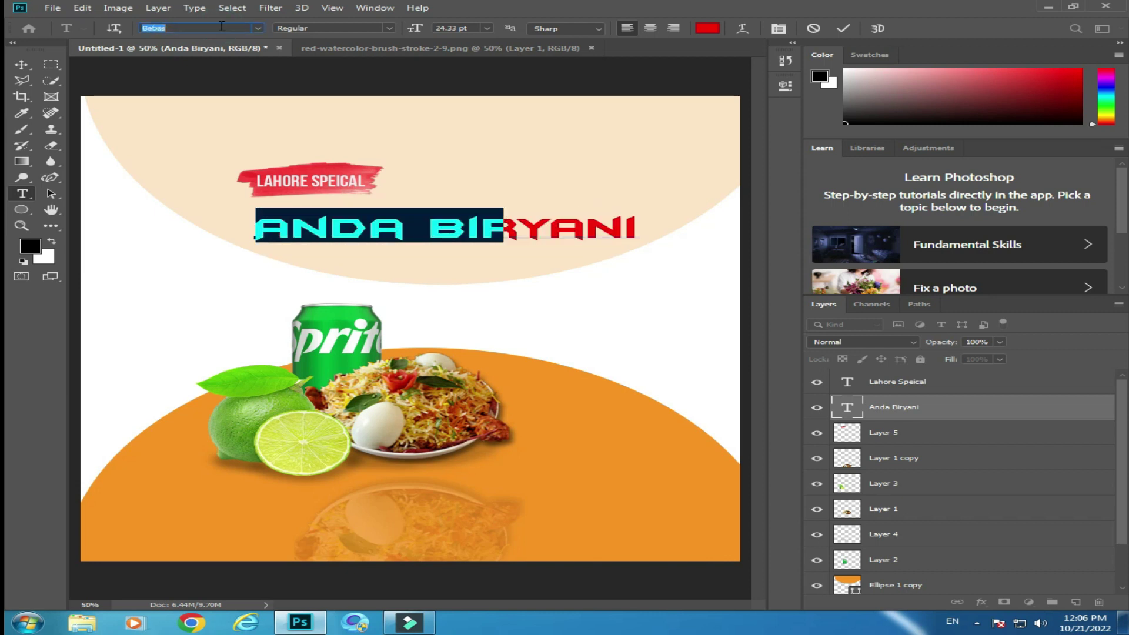
key(Down)
key(Down)
key(Down)
key(Down)
key(Down)
key(Down)
key(Down)
key(Down)
key(Down)
key(Down)
key(Down)
key(Down)
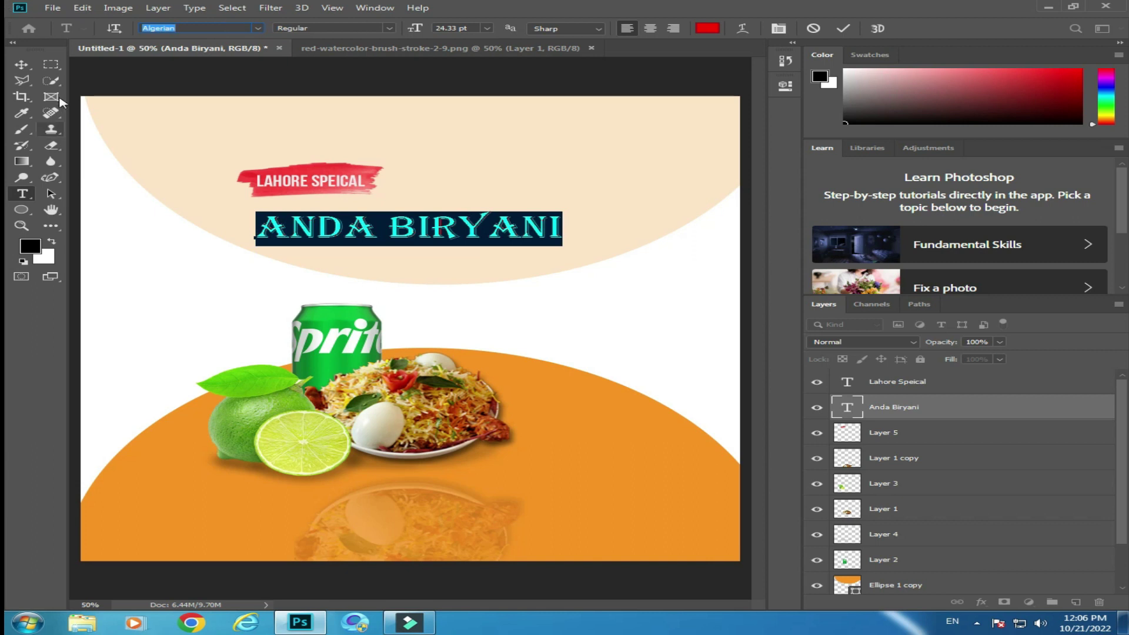
click(22, 67)
Step: Enlarge the title and stretch it taller, narrowing it slightly, then commit
drag(560, 210, 639, 170)
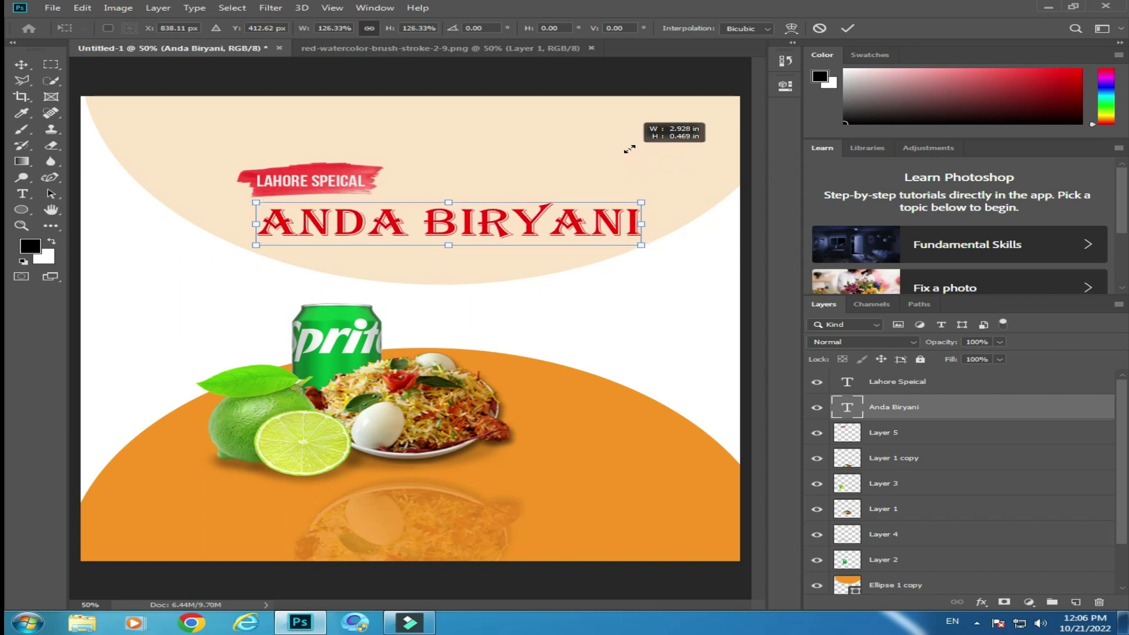
drag(451, 202, 450, 197)
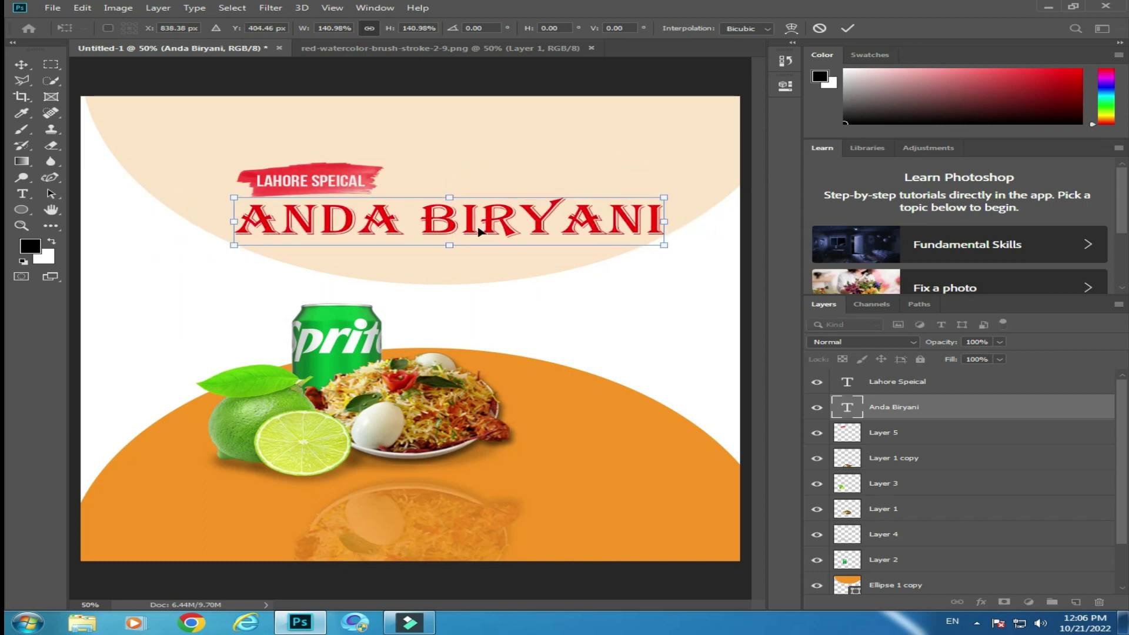
drag(449, 248, 450, 254)
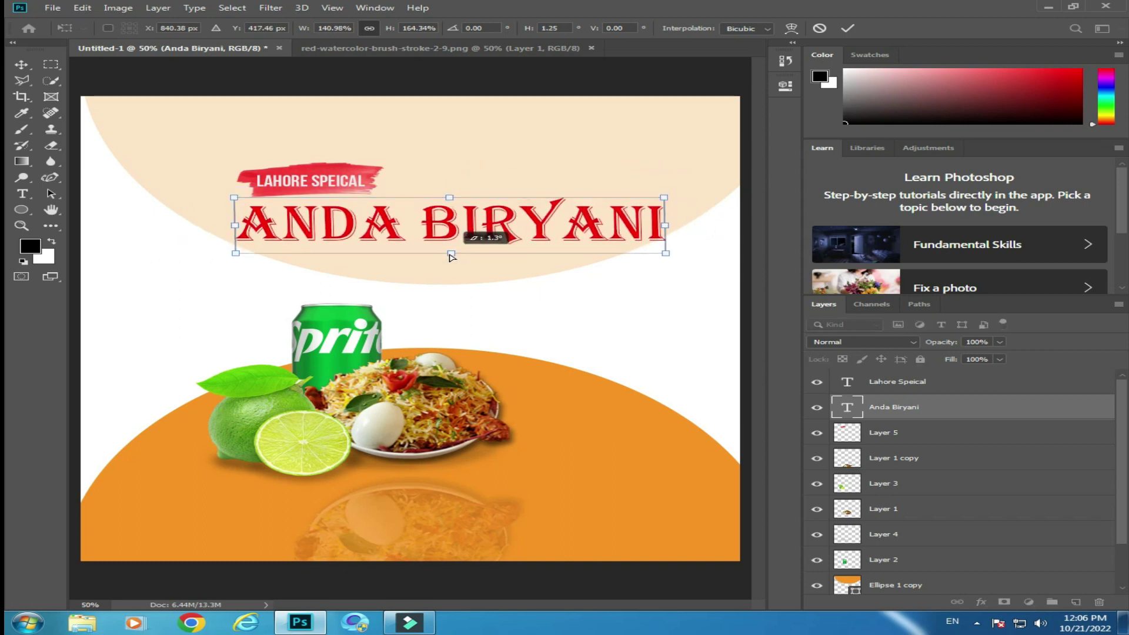
drag(666, 227, 651, 227)
click(22, 193)
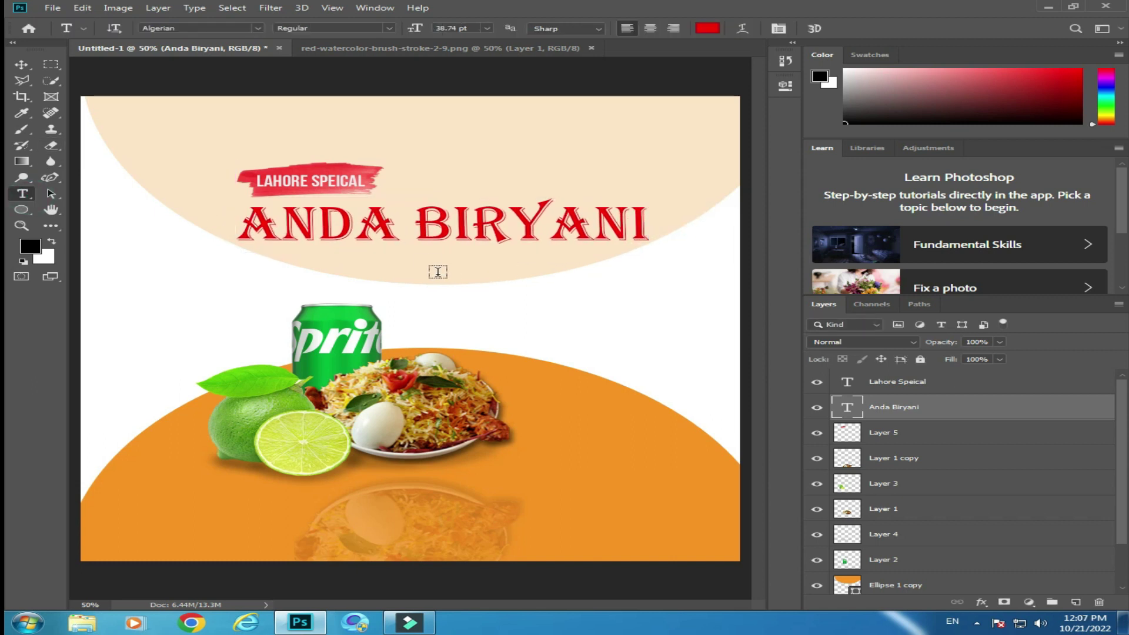
Step: Add a FAMILY FOODS text line below the title in Bebas Neue Bold
click(463, 270)
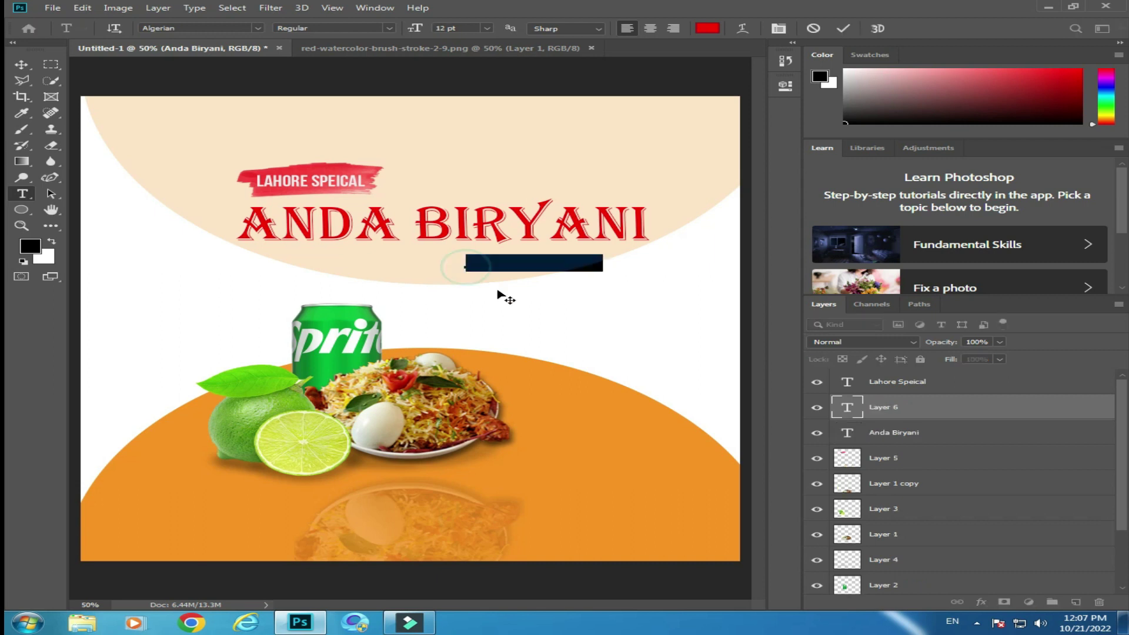
text(FAMILY F)
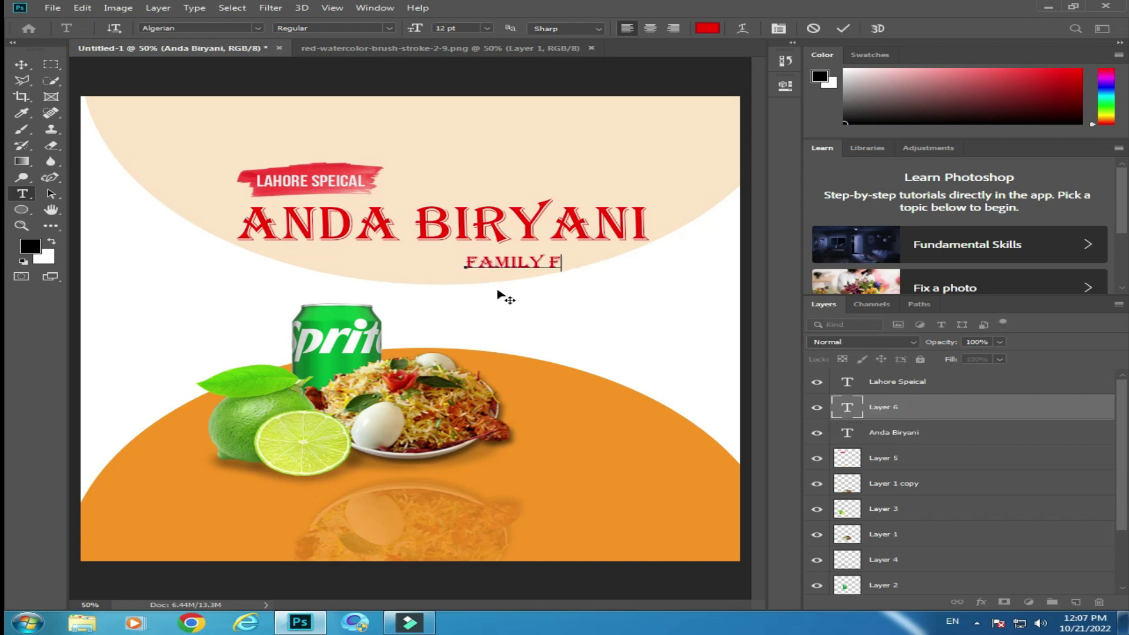
text(OODS)
key(ctrl+a)
click(258, 28)
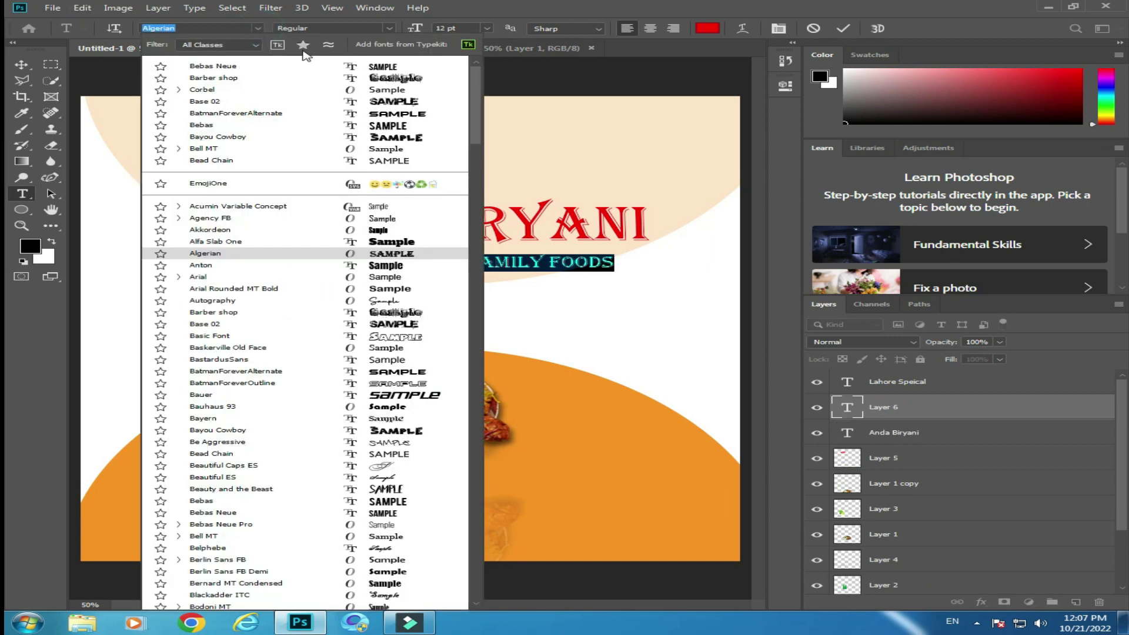
click(194, 35)
click(21, 64)
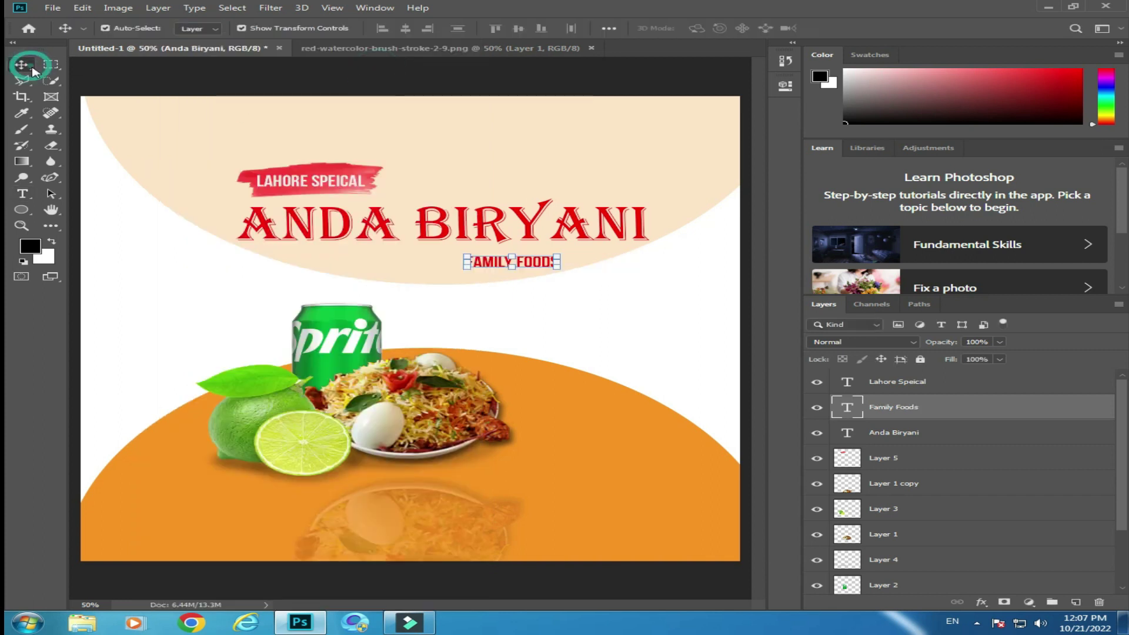
Step: Draw a black rectangle around FAMILY FOODS above the Anda Biryani layer
right_click(21, 209)
click(83, 210)
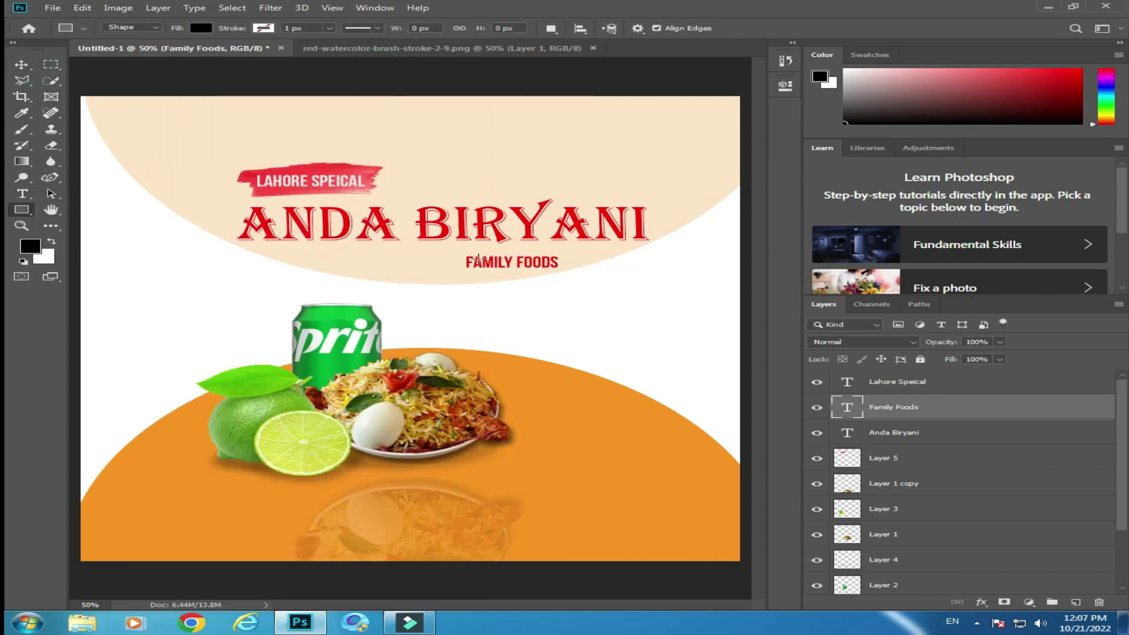
click(914, 438)
drag(463, 252, 566, 271)
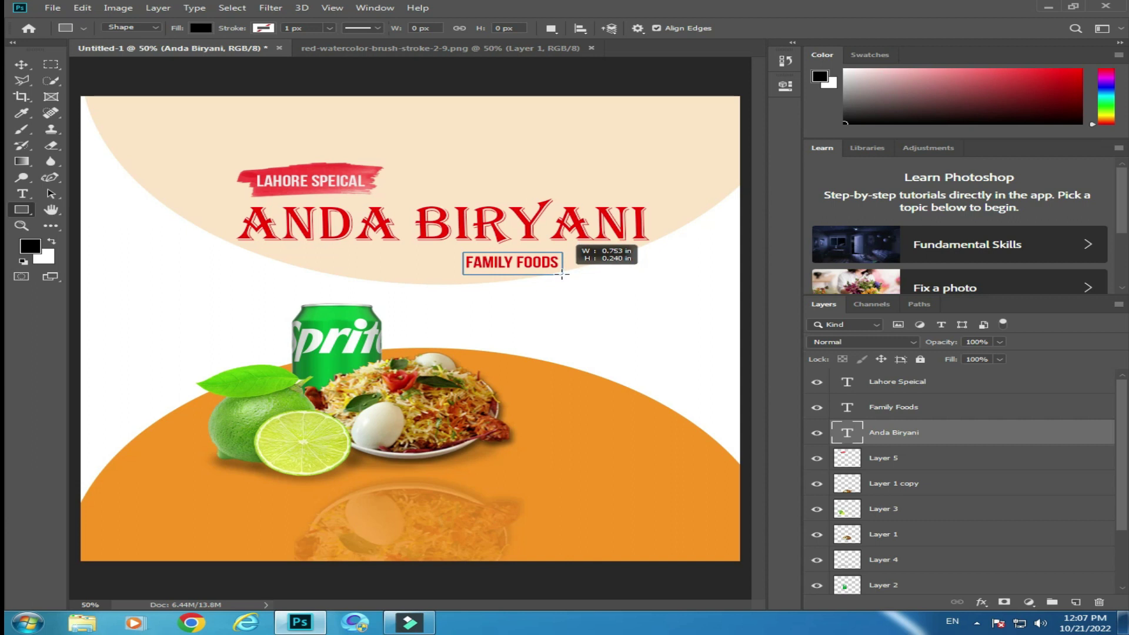
click(734, 81)
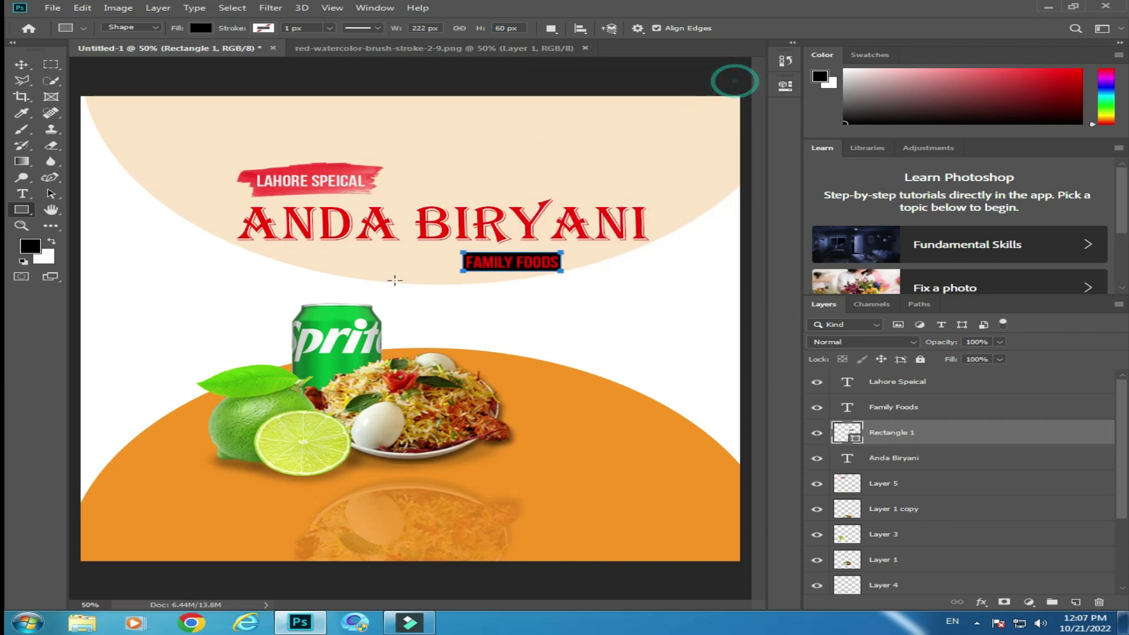
Step: Recolour the FAMILY FOODS text near-white
click(23, 194)
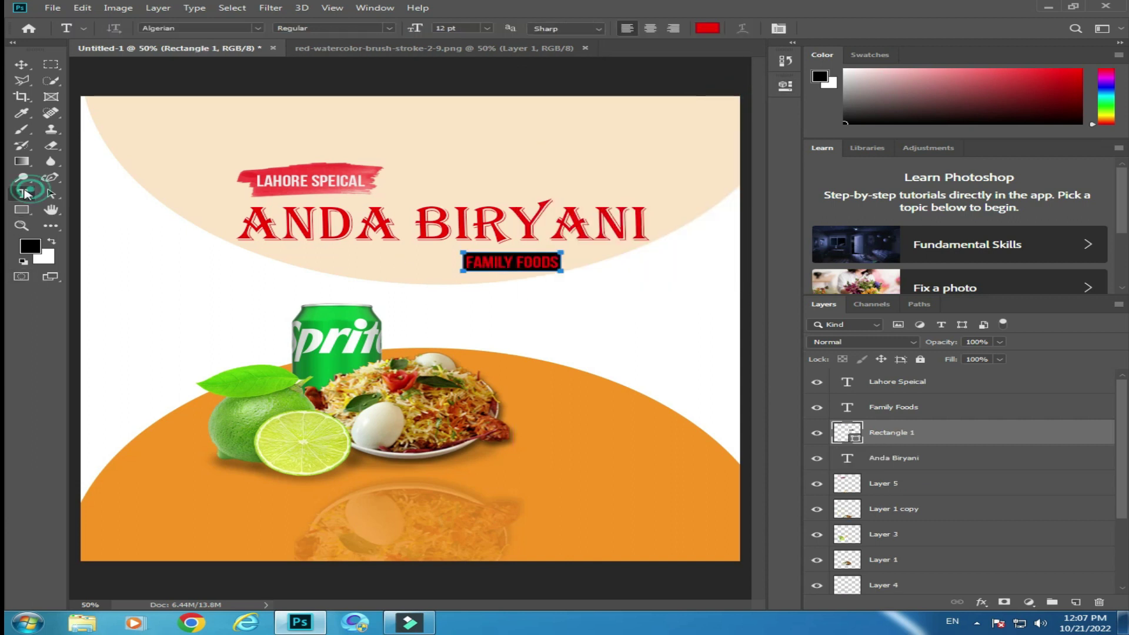
click(517, 263)
click(707, 29)
click(340, 138)
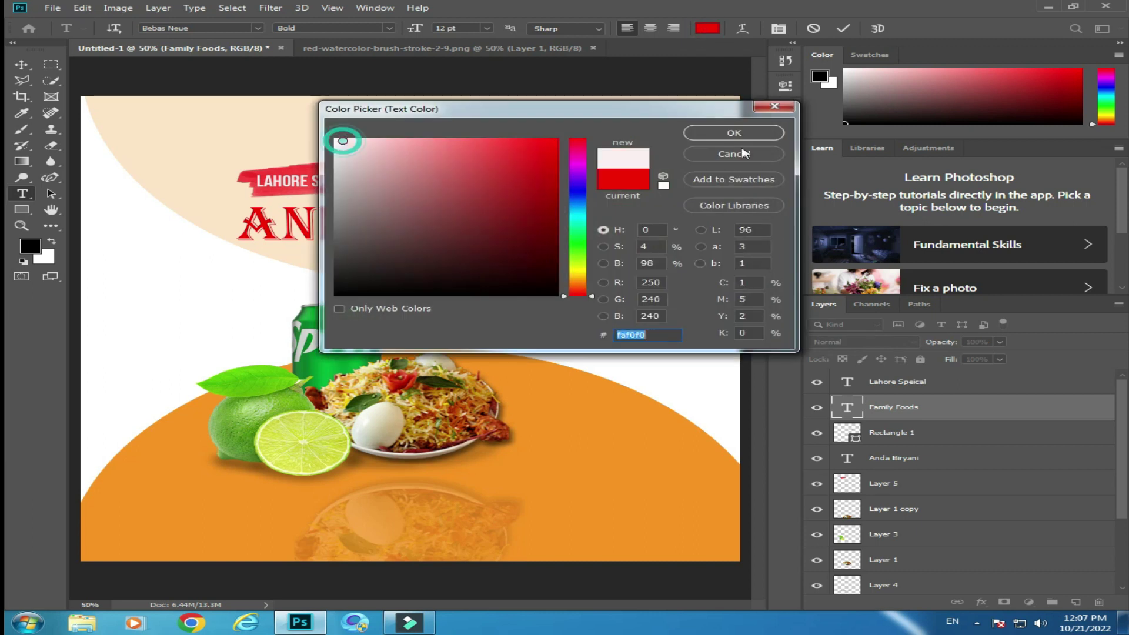
click(735, 131)
click(22, 195)
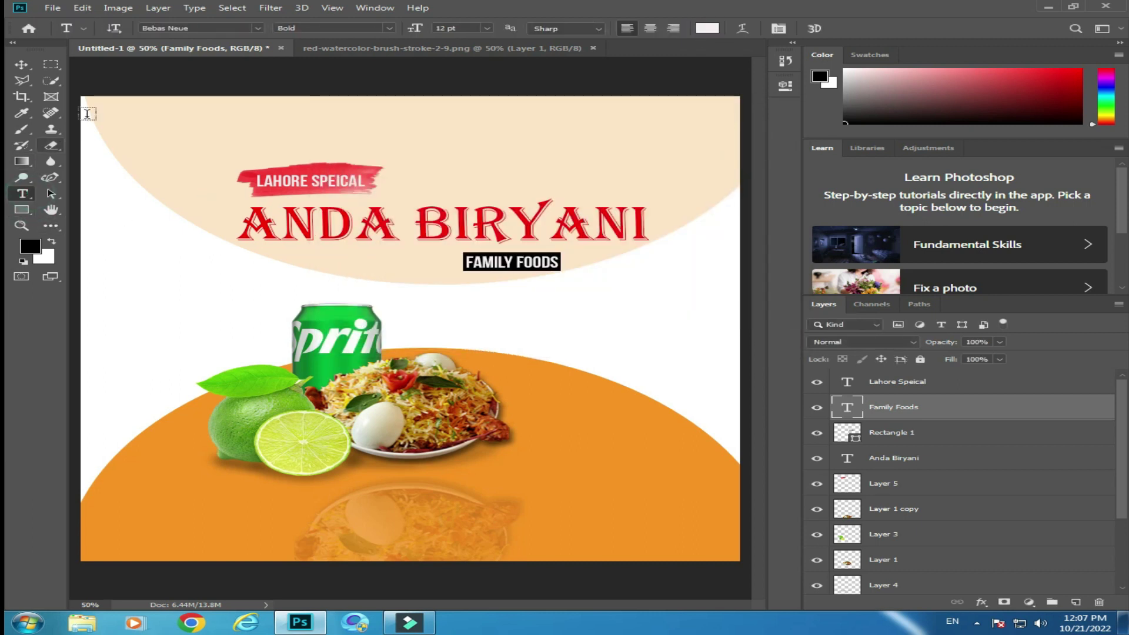
Step: Type a 50% OFF label on the left side of the ad
key(ctrl+minus)
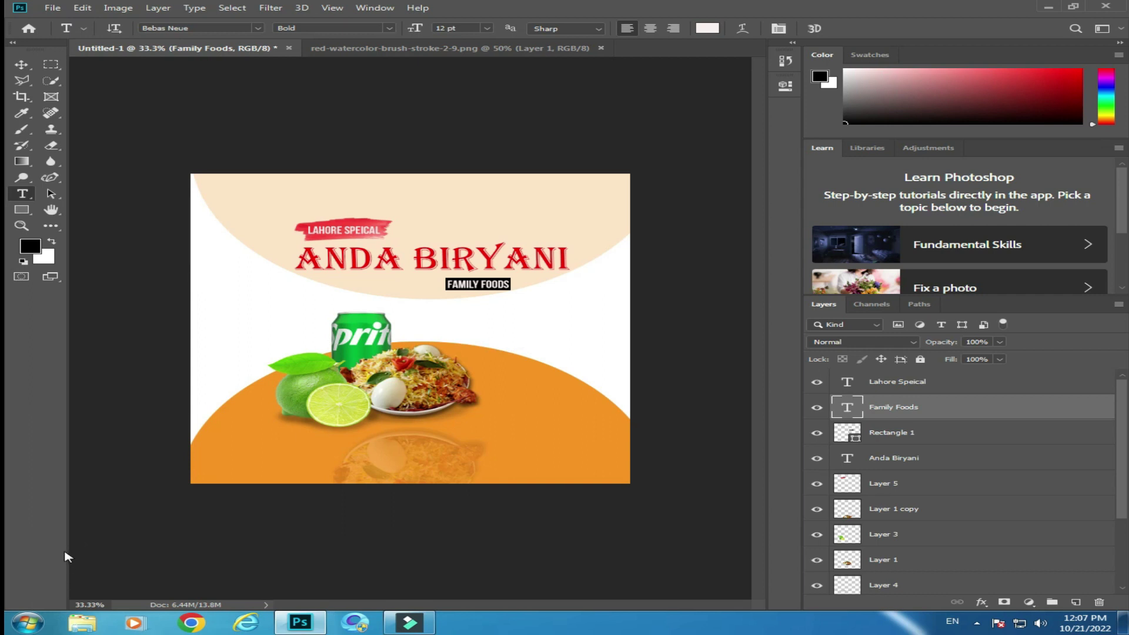
key(ctrl+1)
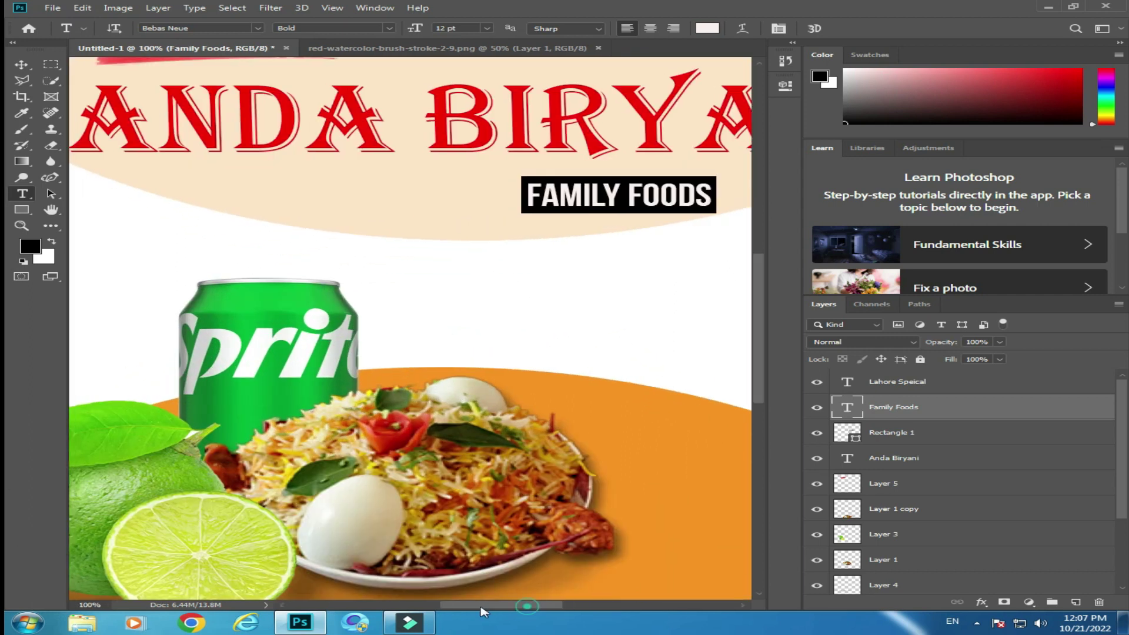
scroll(497, 510, left, 5)
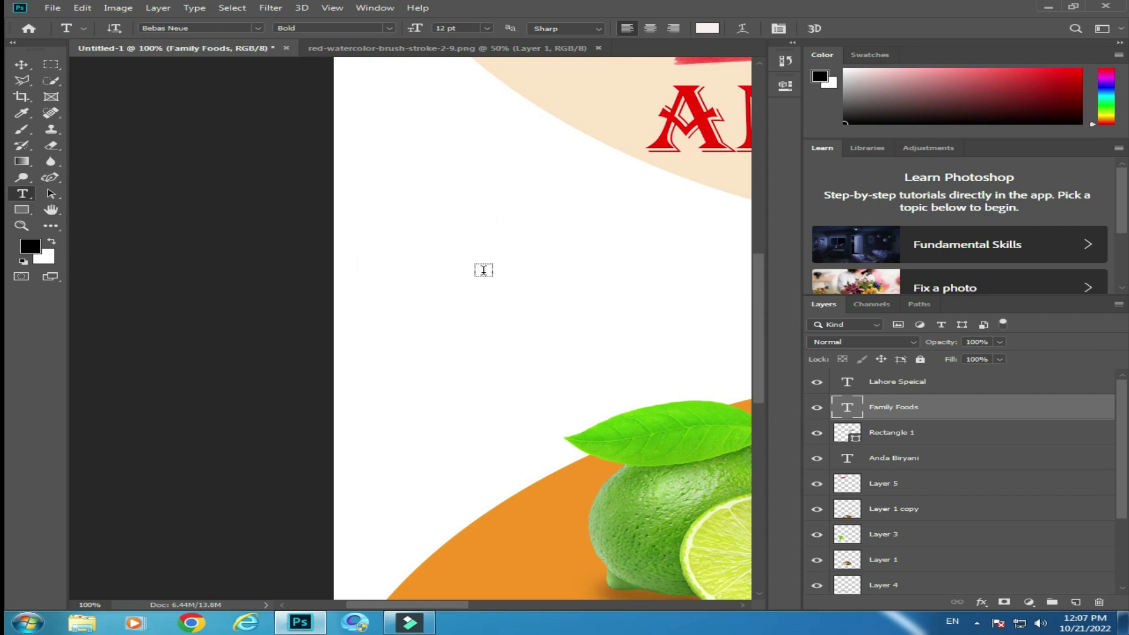
click(22, 210)
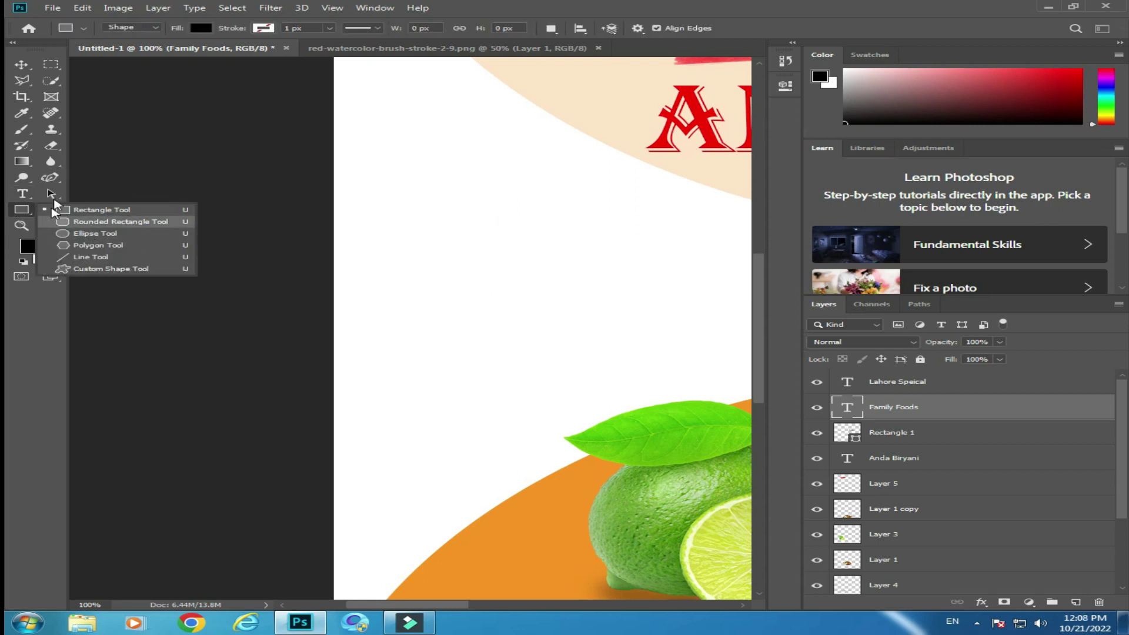
key(t)
click(499, 273)
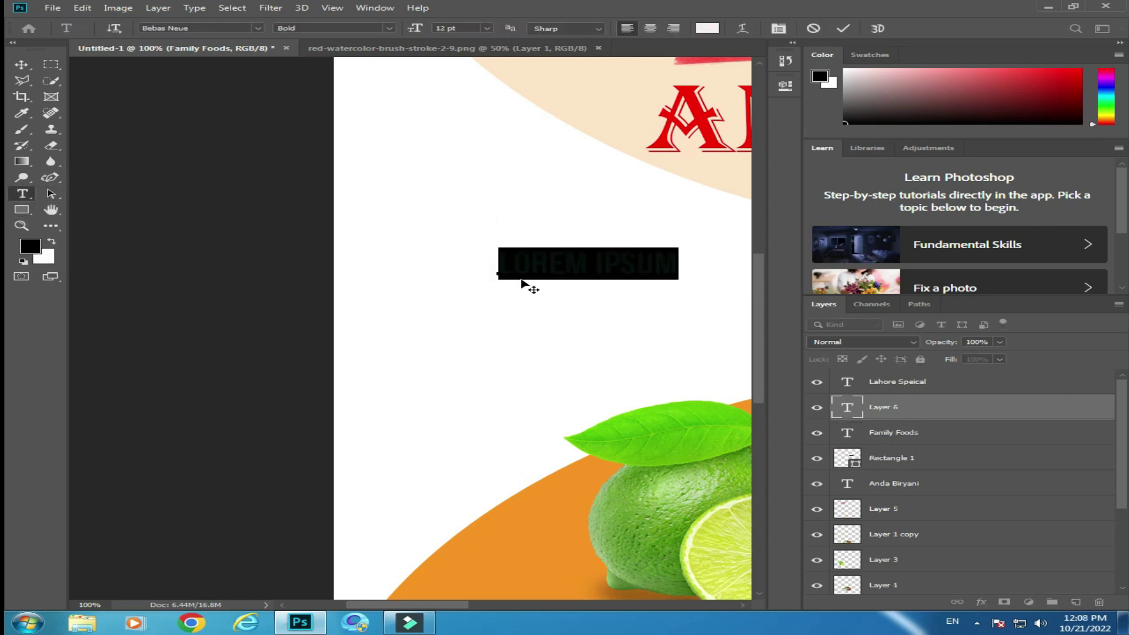
text(50)
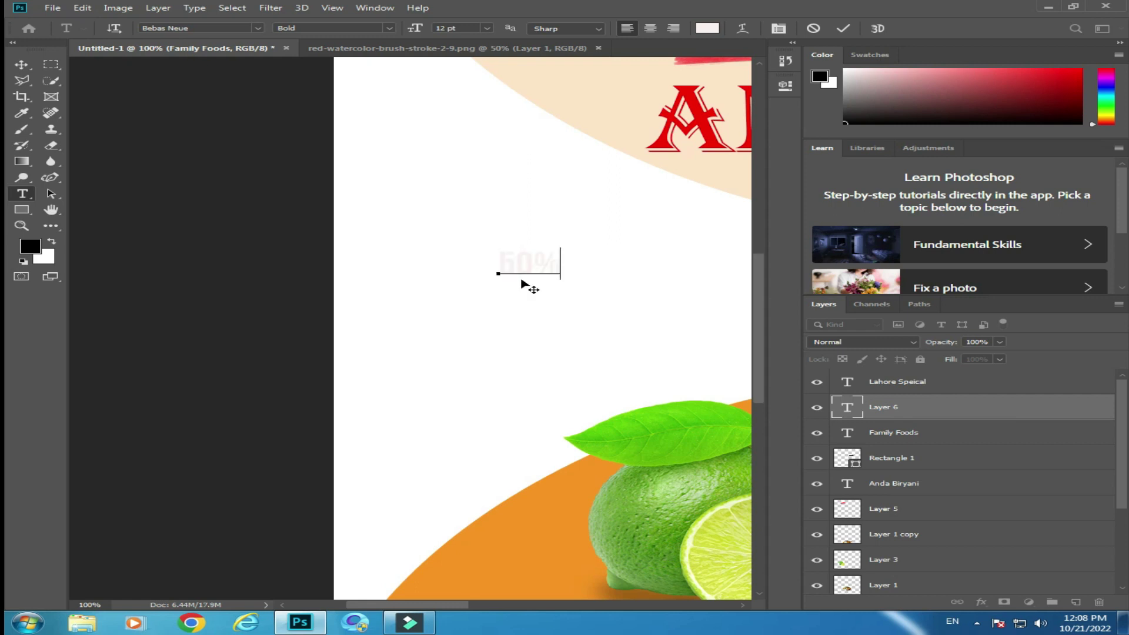
key(ctrl+a)
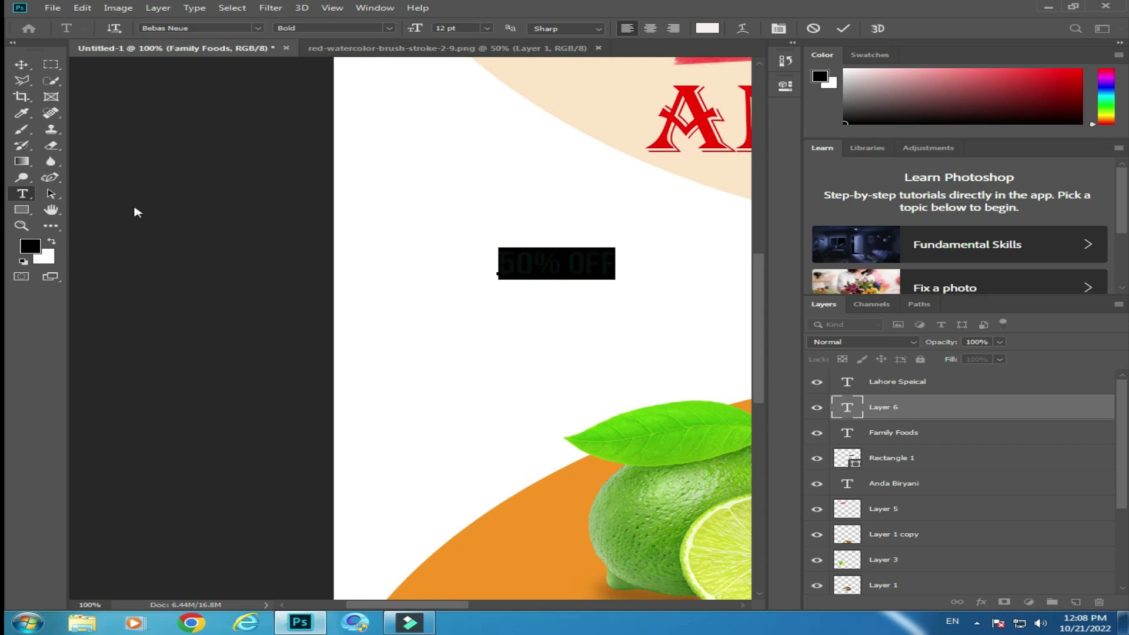
Step: Draw an ellipse around 50% OFF and move it beneath the text layer
click(22, 210)
click(76, 237)
drag(494, 228, 618, 317)
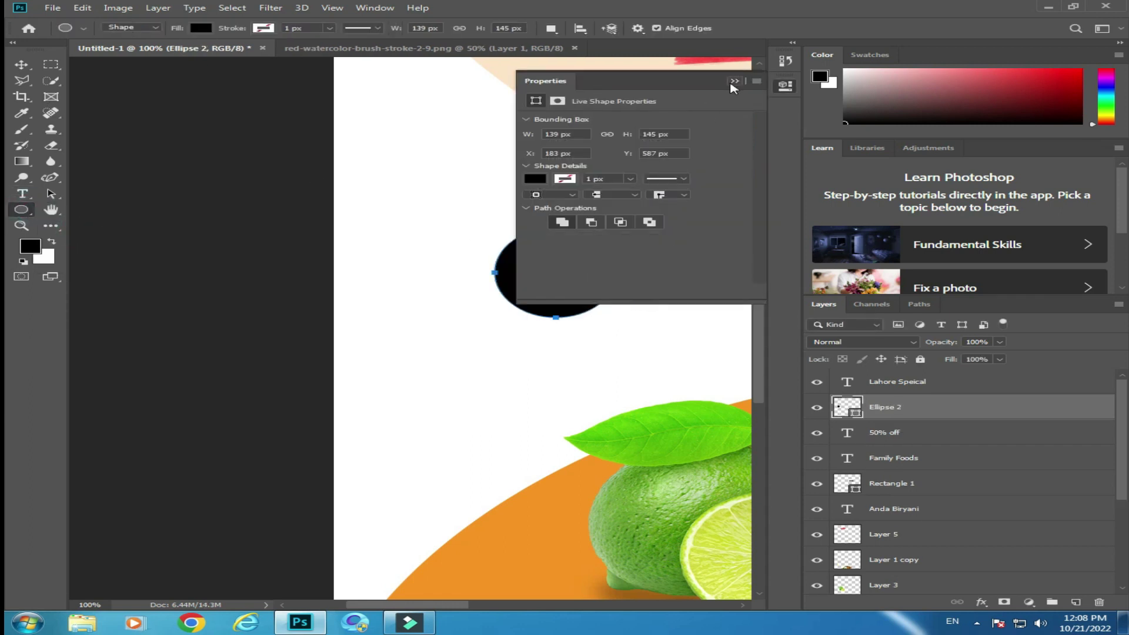
click(734, 81)
drag(885, 407, 885, 445)
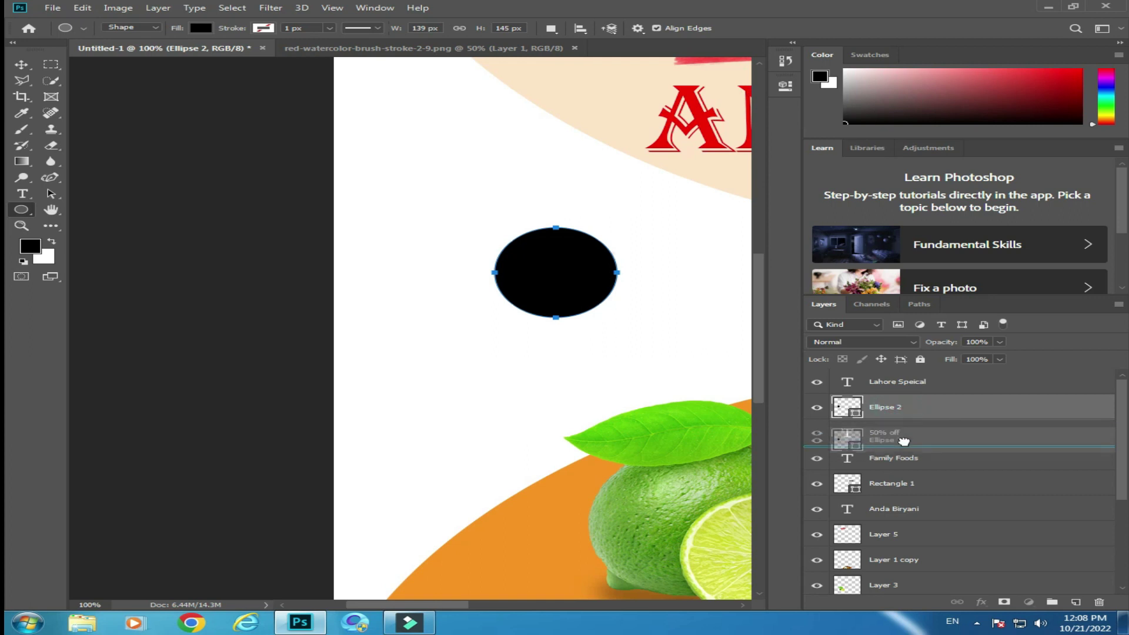
Step: Enlarge the circle up, left and right, and apply the resize
click(22, 65)
drag(497, 227, 491, 213)
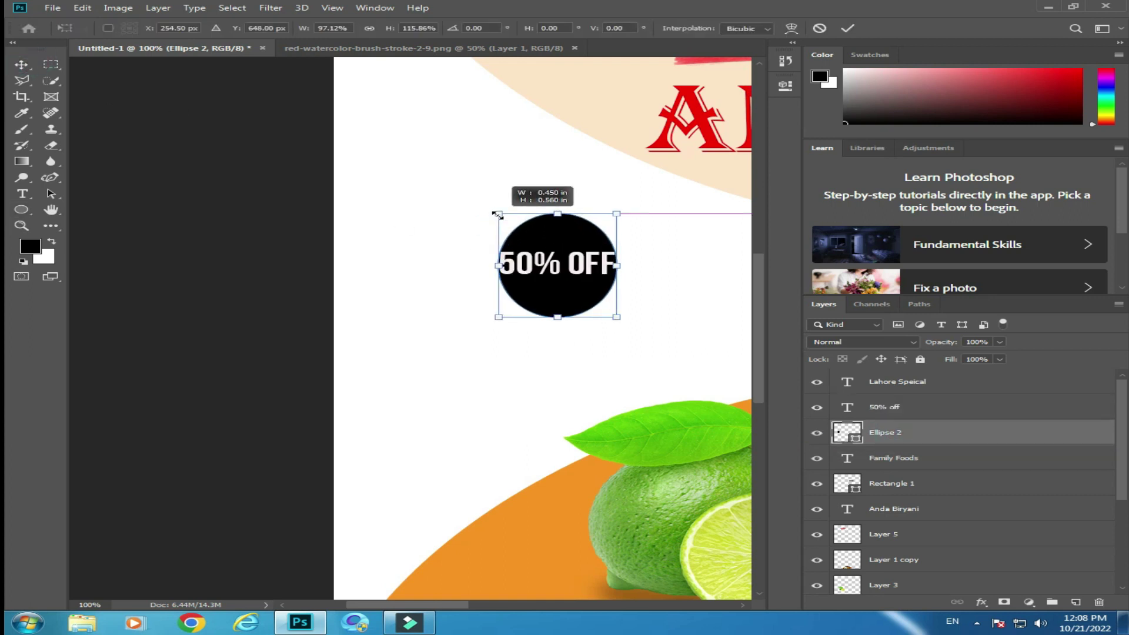
drag(617, 267, 625, 266)
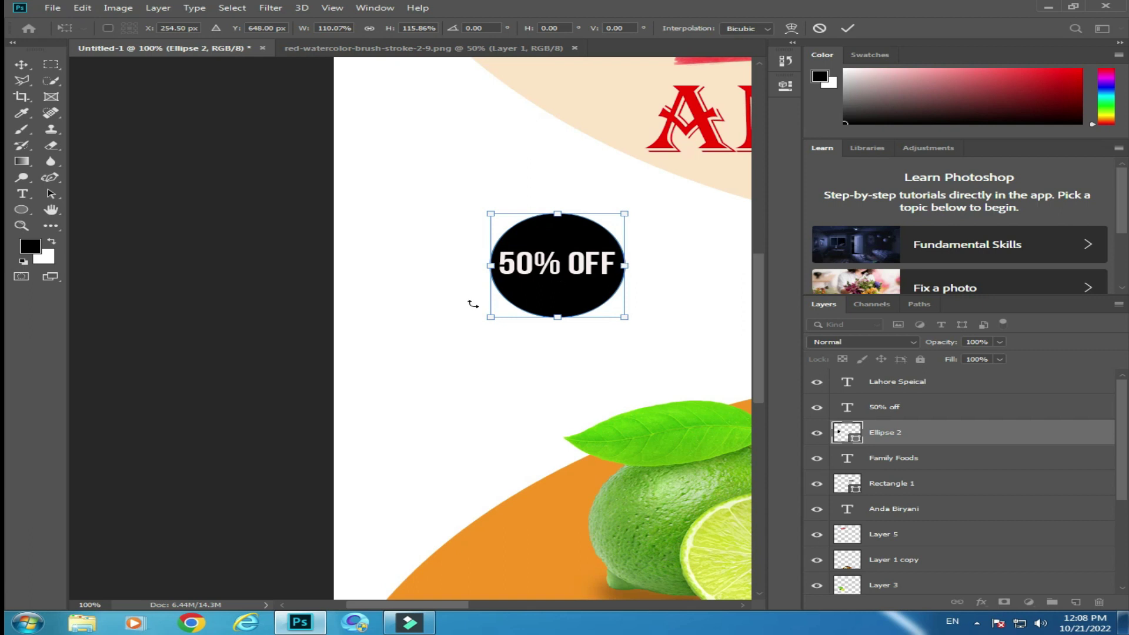
click(17, 69)
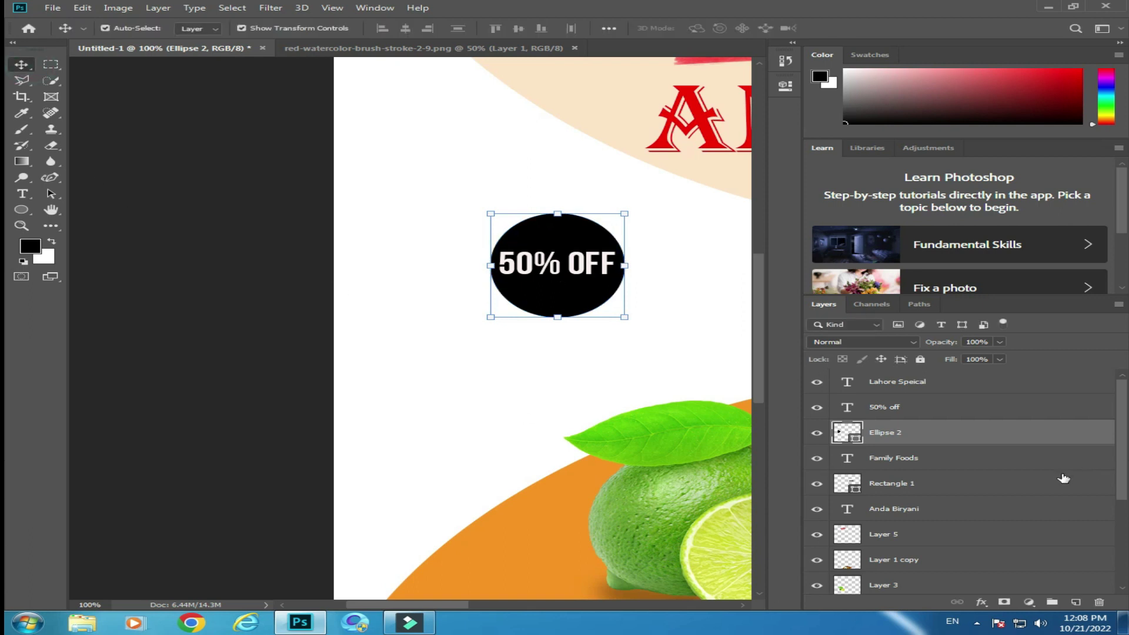
key(ctrl+minus)
key(ctrl+minus)
key(ctrl+minus)
click(880, 585)
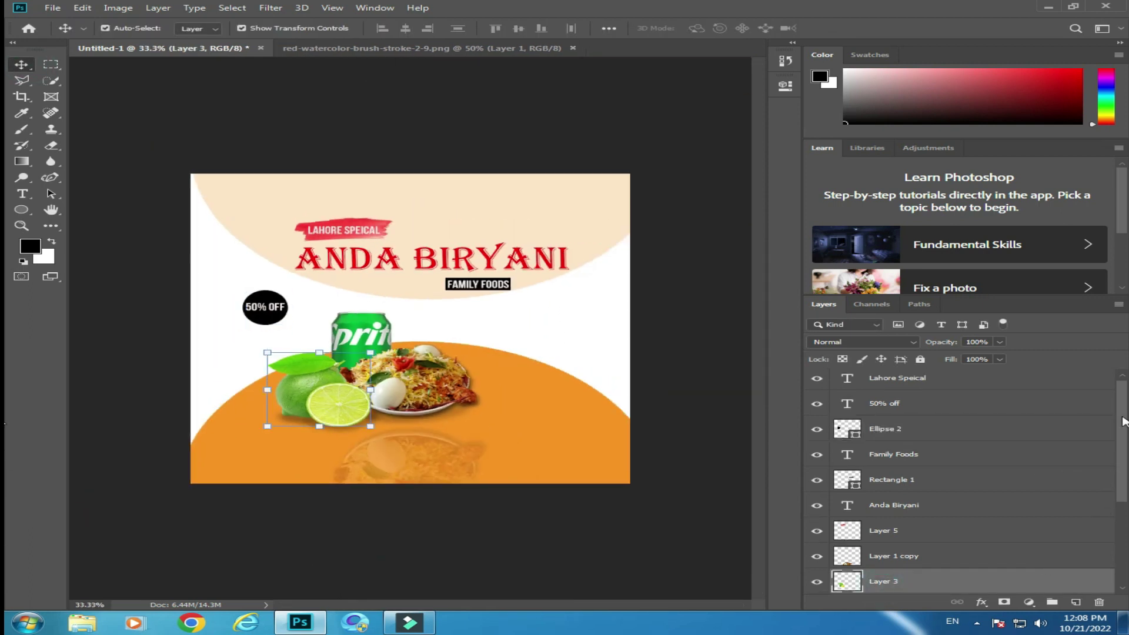
Step: Browse the Layers panel and select the Lahore Speical text layer
scroll(1122, 489, down, 3)
scroll(1122, 489, down, 3)
click(217, 352)
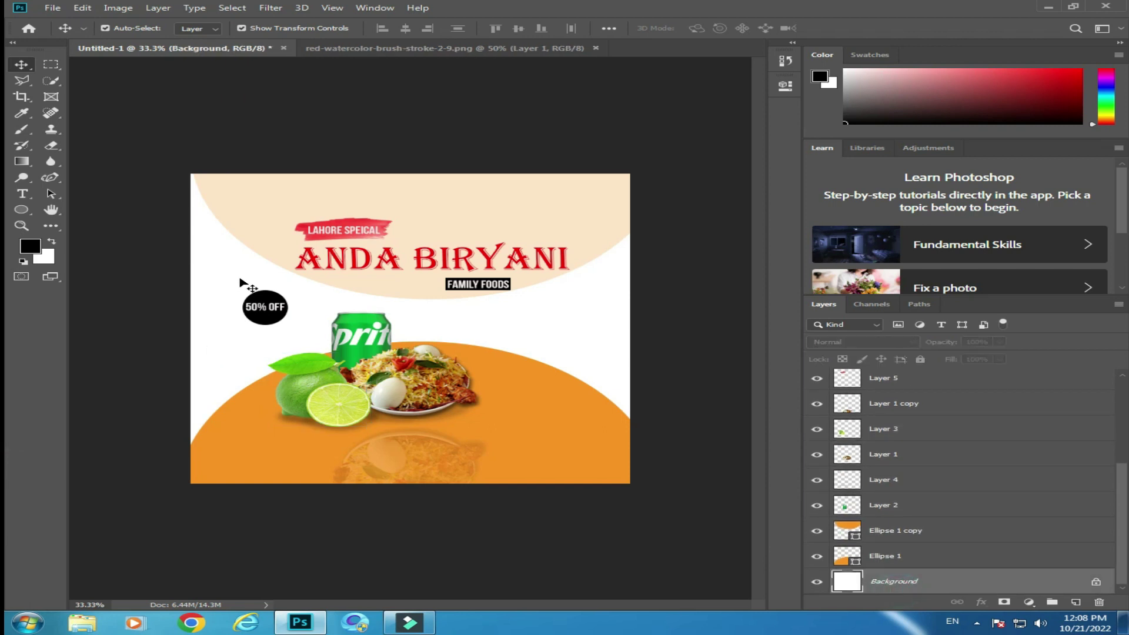
scroll(1122, 474, up, 5)
click(885, 382)
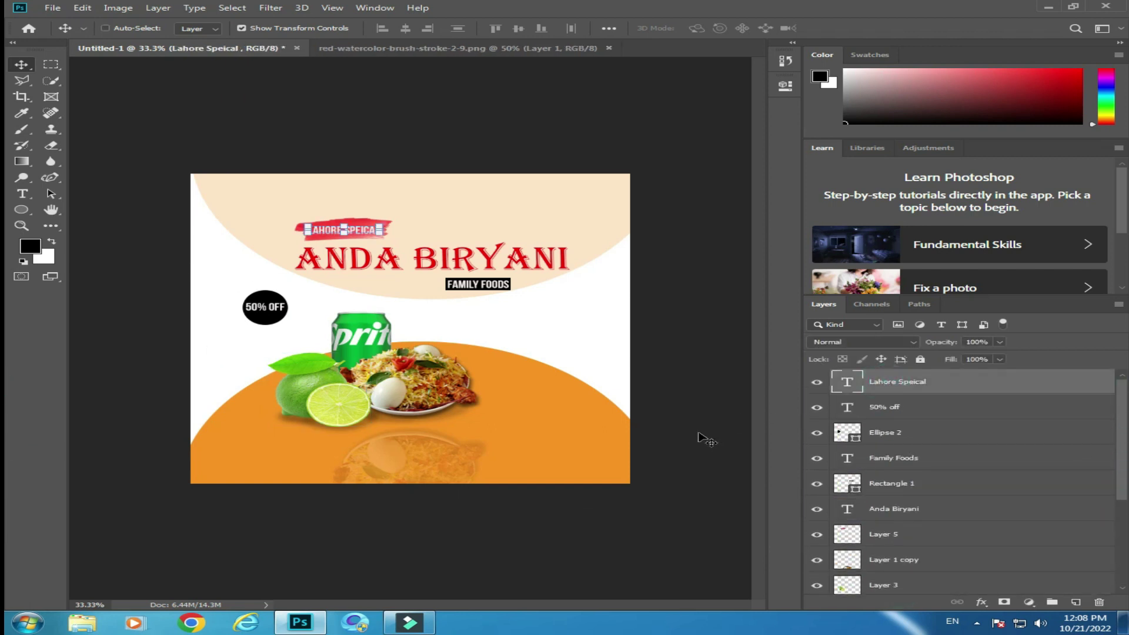
scroll(264, 307, up, 2)
scroll(264, 307, up, 1)
scroll(265, 307, up, 1)
drag(758, 310, 760, 267)
Step: Type 'UP to' above the badge and move it left and down
key(t)
click(402, 300)
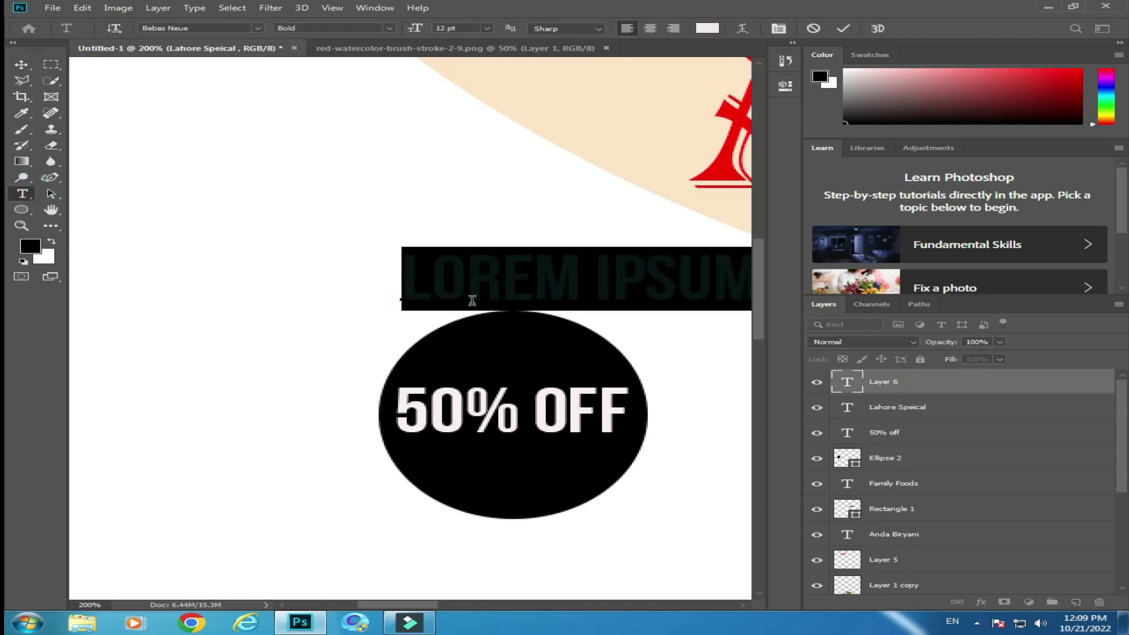
text(UP to)
click(21, 64)
drag(500, 279, 411, 301)
Step: Colour the UP TO text near-black
click(22, 194)
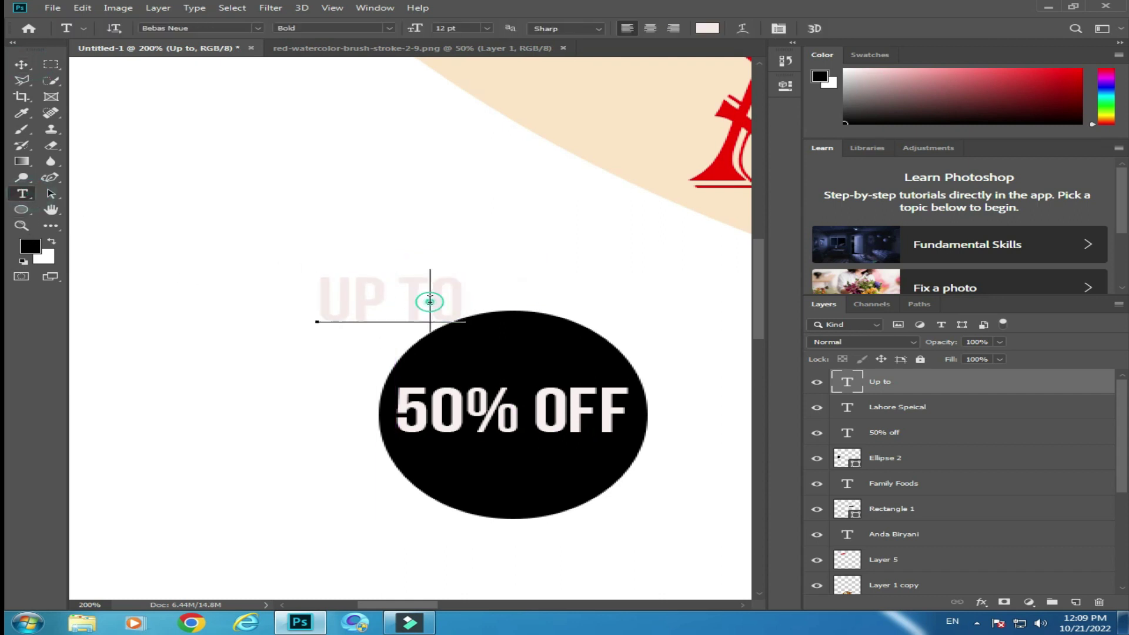
triple_click(428, 302)
click(718, 30)
drag(540, 256, 543, 291)
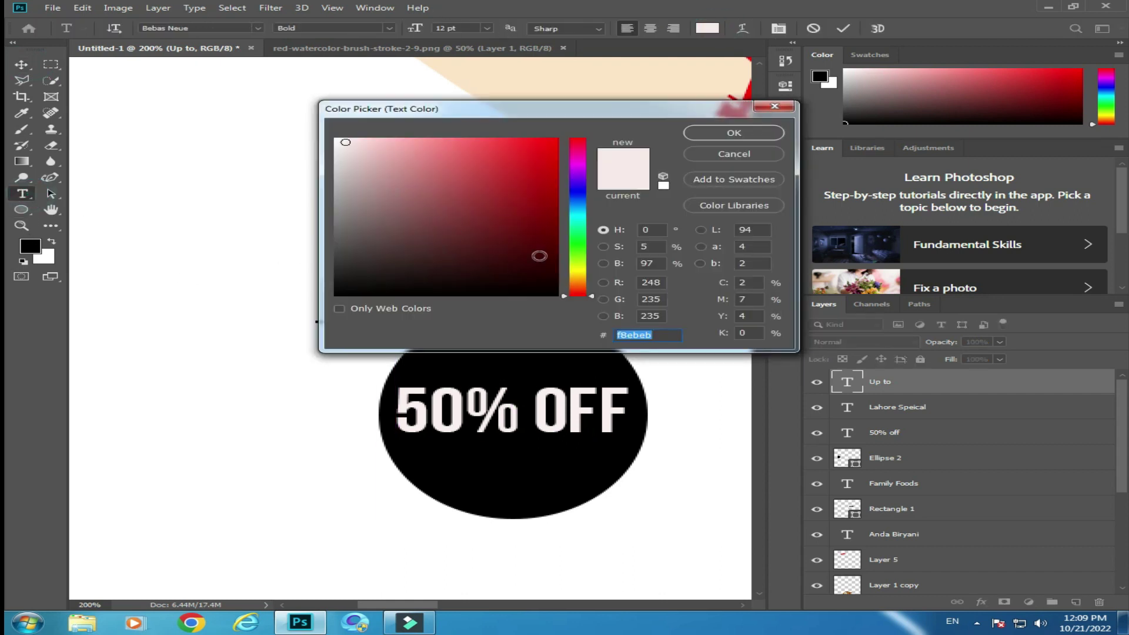
drag(664, 106, 572, 351)
click(643, 374)
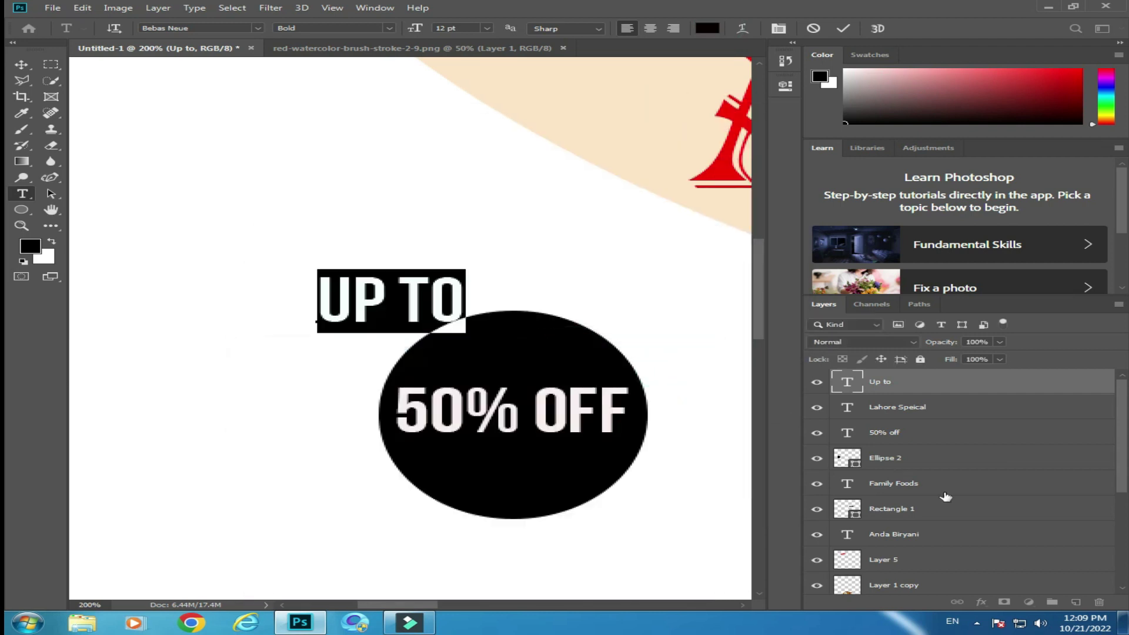
Step: Select the Up to text layer and zoom in on it and the badge
key(ctrl+minus)
key(ctrl+minus)
key(ctrl+minus)
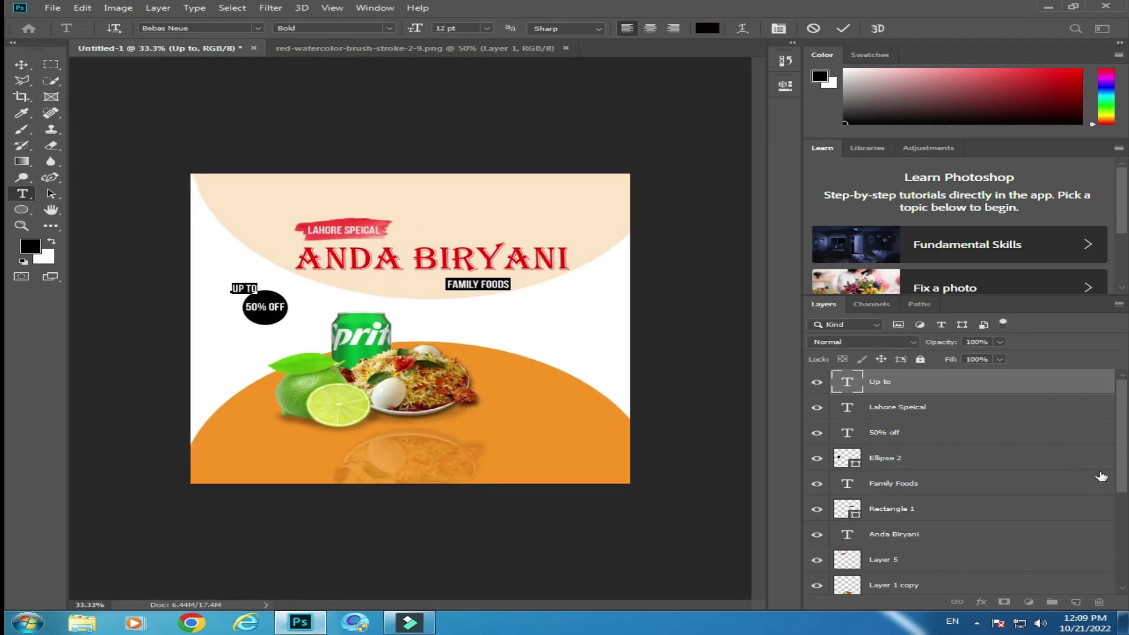
scroll(1101, 476, down, 5)
click(906, 581)
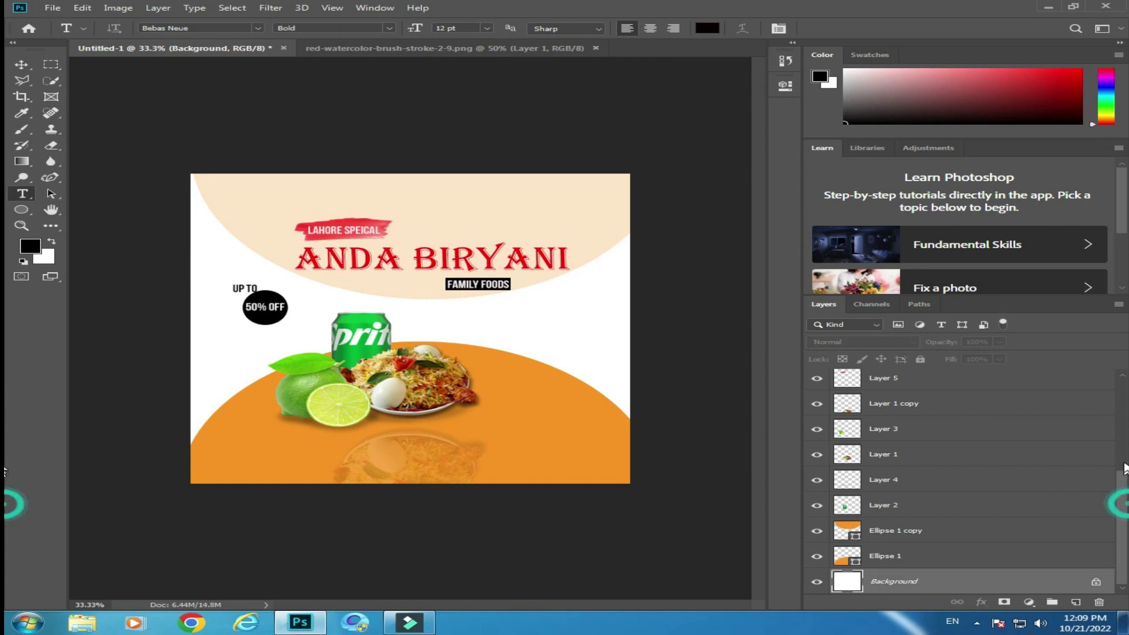
scroll(941, 470, up, 5)
click(882, 382)
key(ctrl+plus)
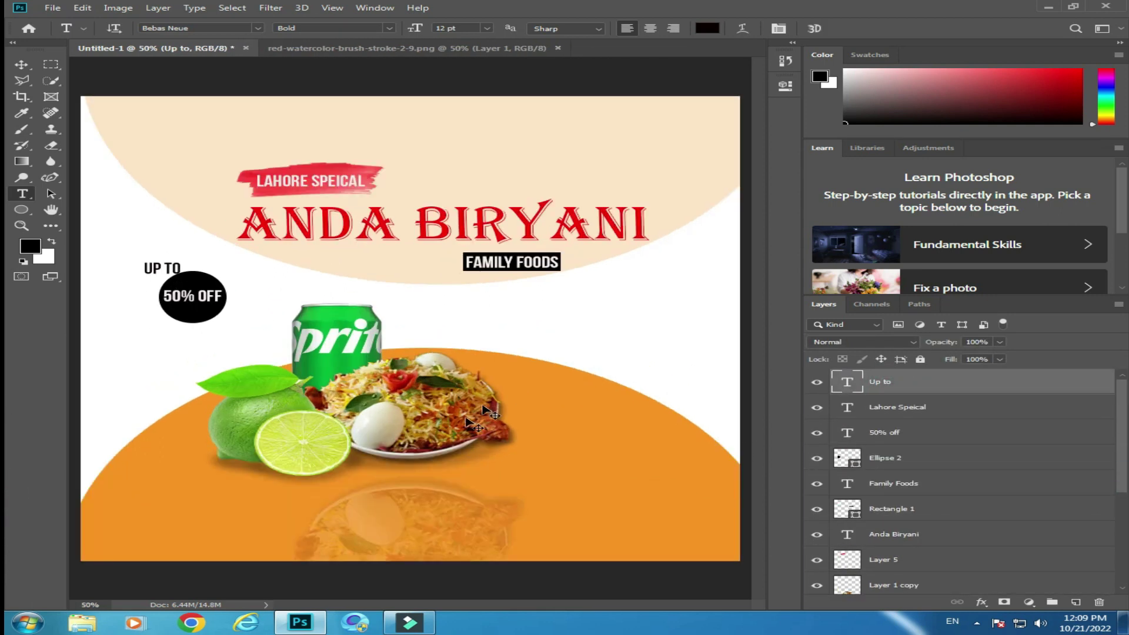
key(ctrl+plus)
key(ctrl+plus)
key(ctrl+plus)
key(ctrl+plus)
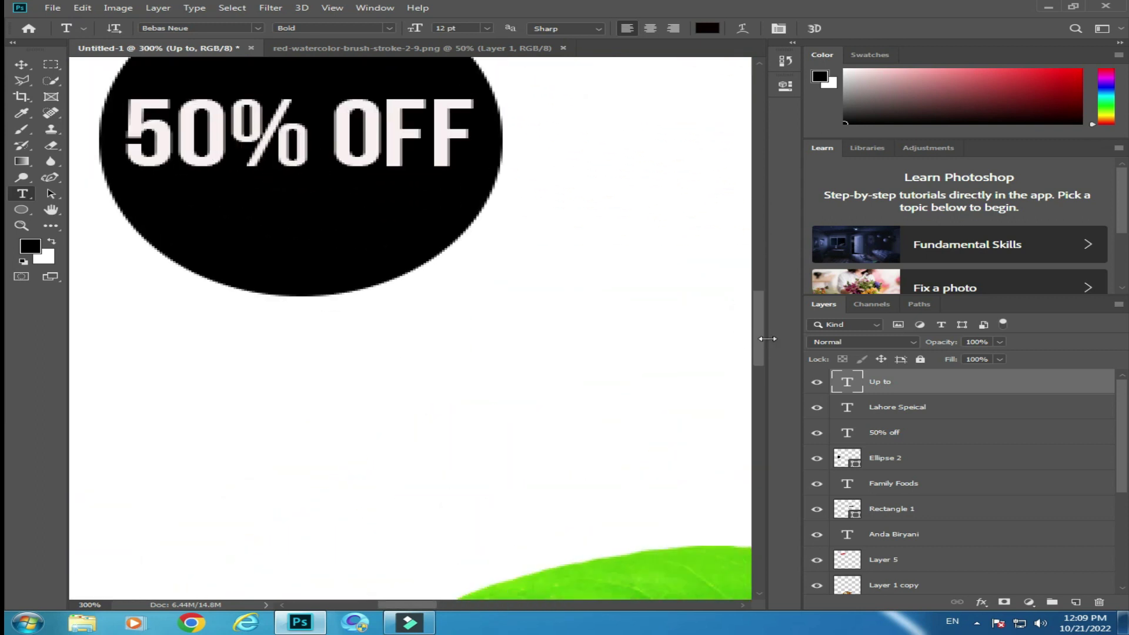
scroll(755, 324, up, 5)
scroll(756, 323, left, 4)
Step: Shrink UP TO, place it over the badge, and zoom back out
click(22, 64)
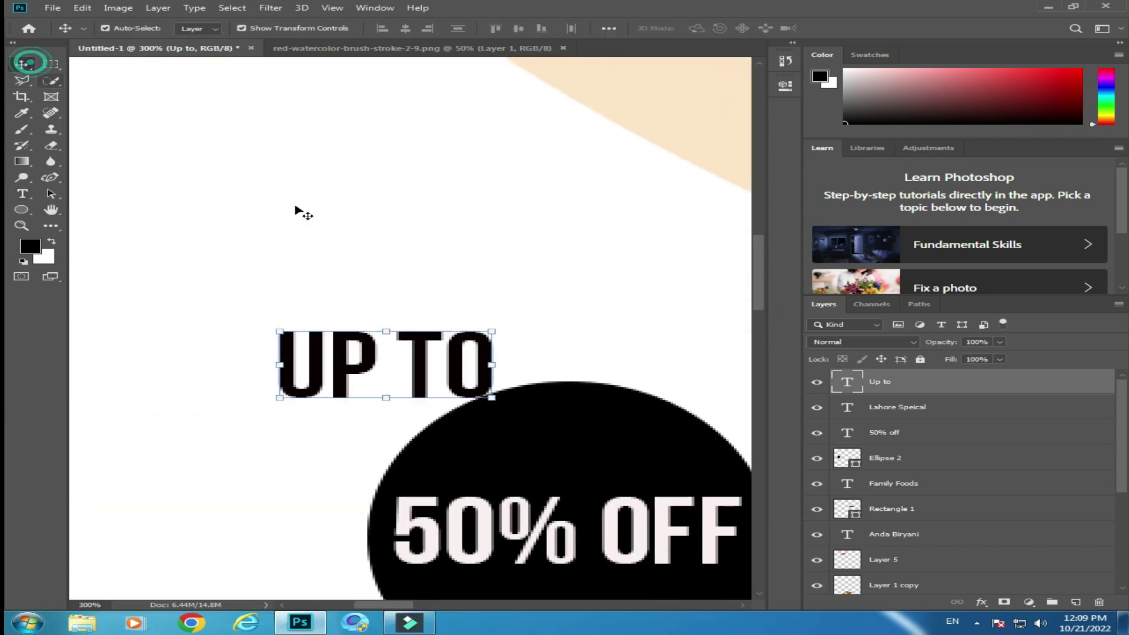
mouse_move(494, 329)
mouse_down()
mouse_move(434, 335)
mouse_move(352, 379)
mouse_move(475, 378)
mouse_up()
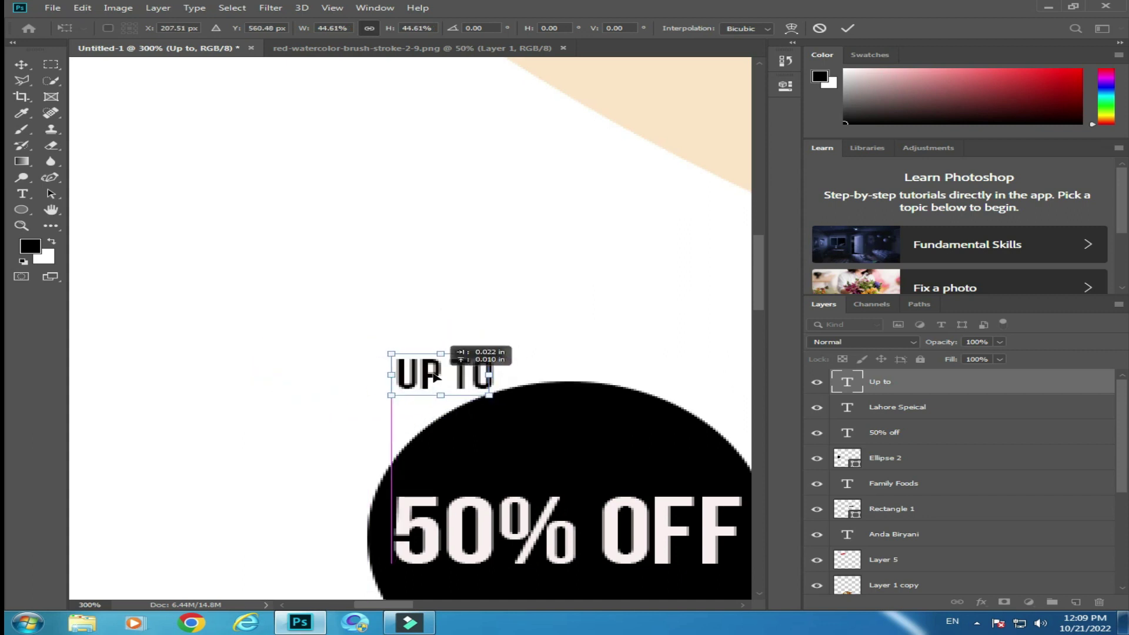
click(21, 64)
key(ctrl+minus)
key(ctrl+minus)
key(ctrl+minus)
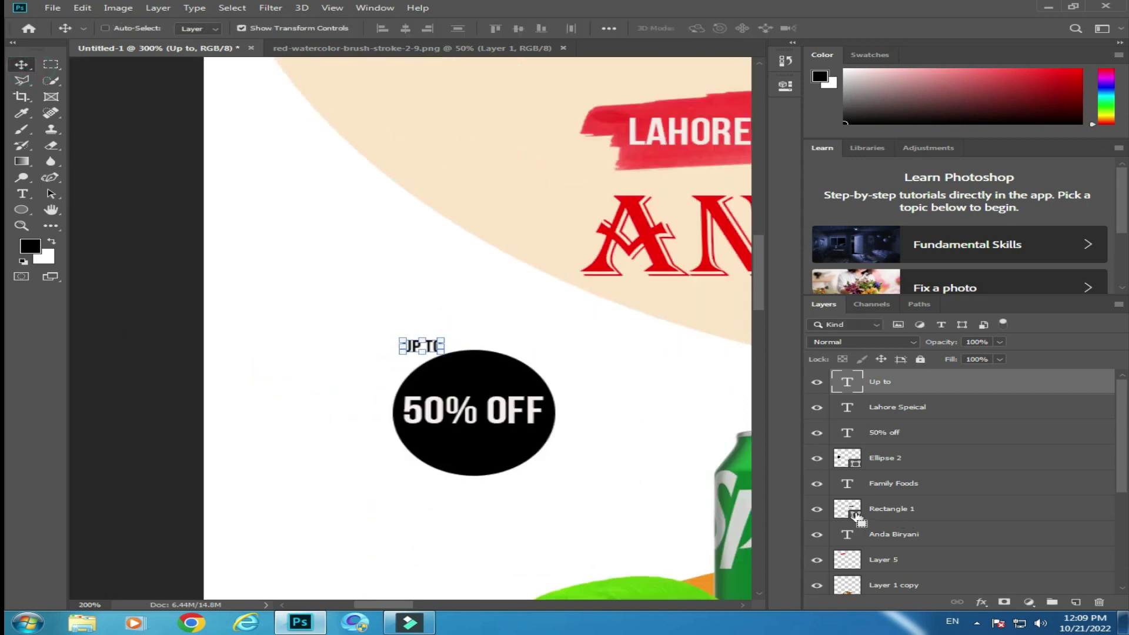
key(ctrl+minus)
click(23, 193)
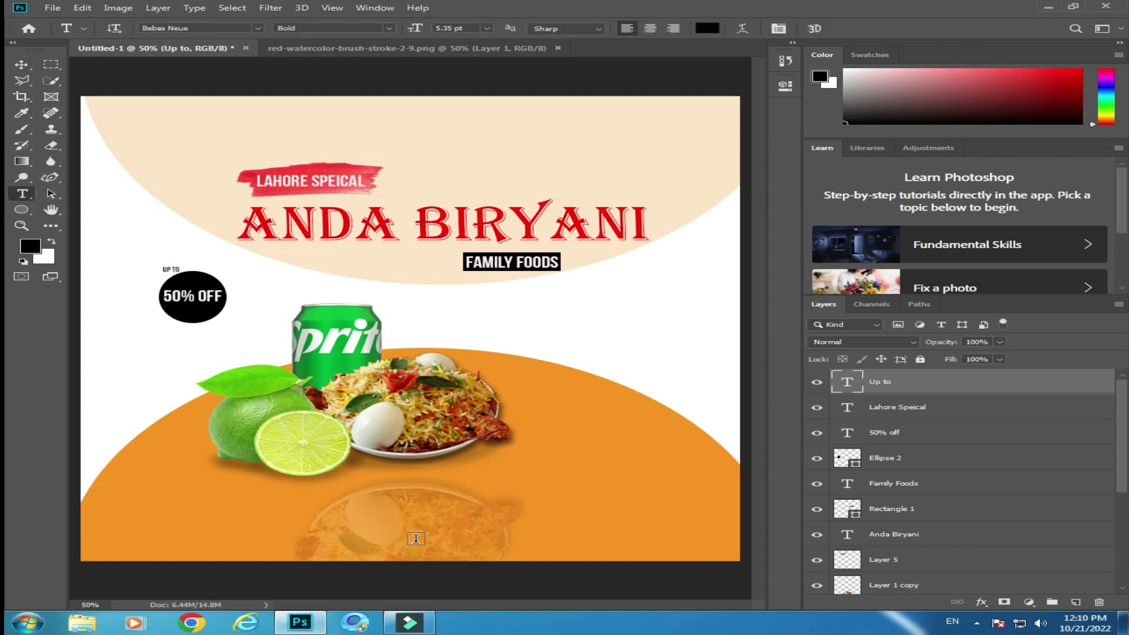
Step: Group the food image layers (Layers 1–5 and Layer 1 copy) into Group 1
scroll(970, 459, down, 2)
scroll(941, 470, down, 2)
scroll(912, 488, down, 1)
click(883, 500)
ctrl+click(892, 477)
ctrl+click(900, 449)
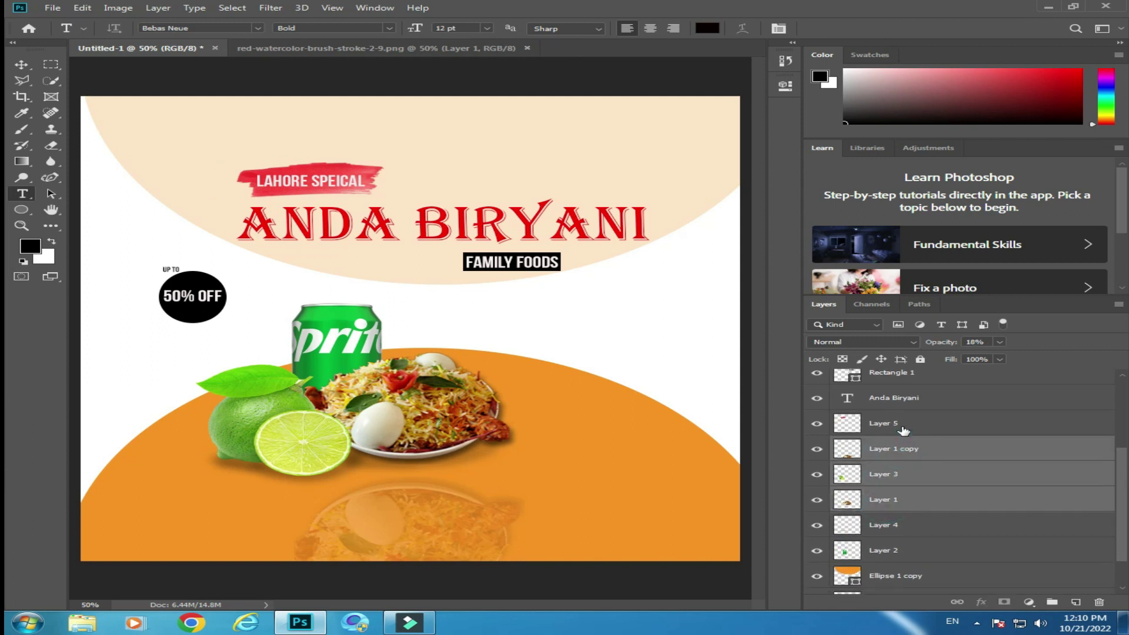
ctrl+click(900, 424)
ctrl+click(898, 550)
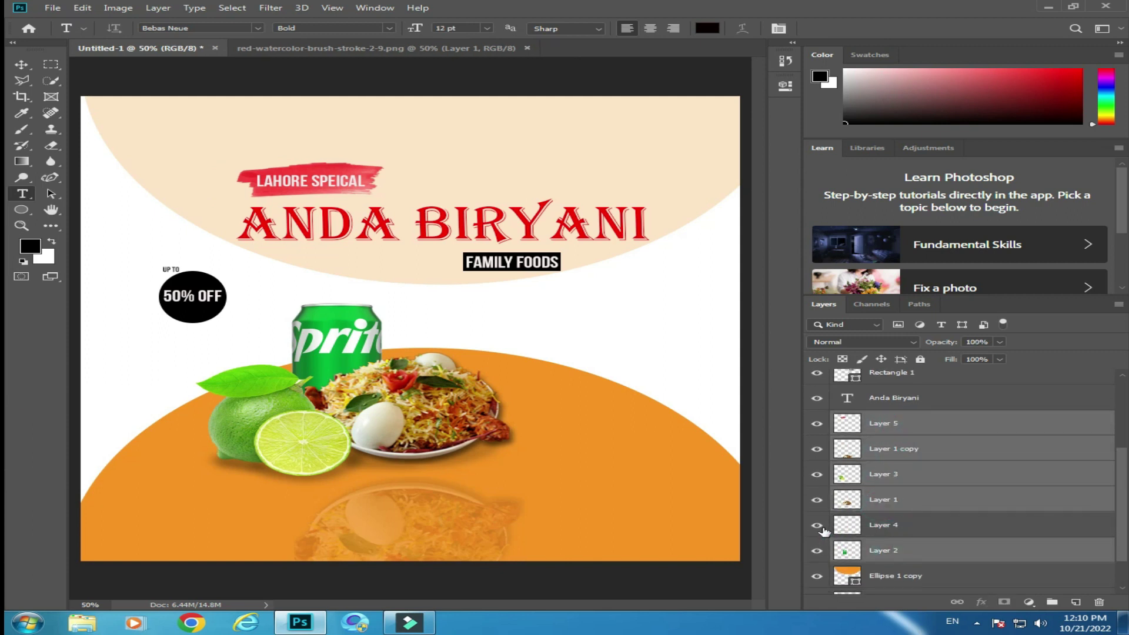
ctrl+click(909, 529)
key(ctrl+g)
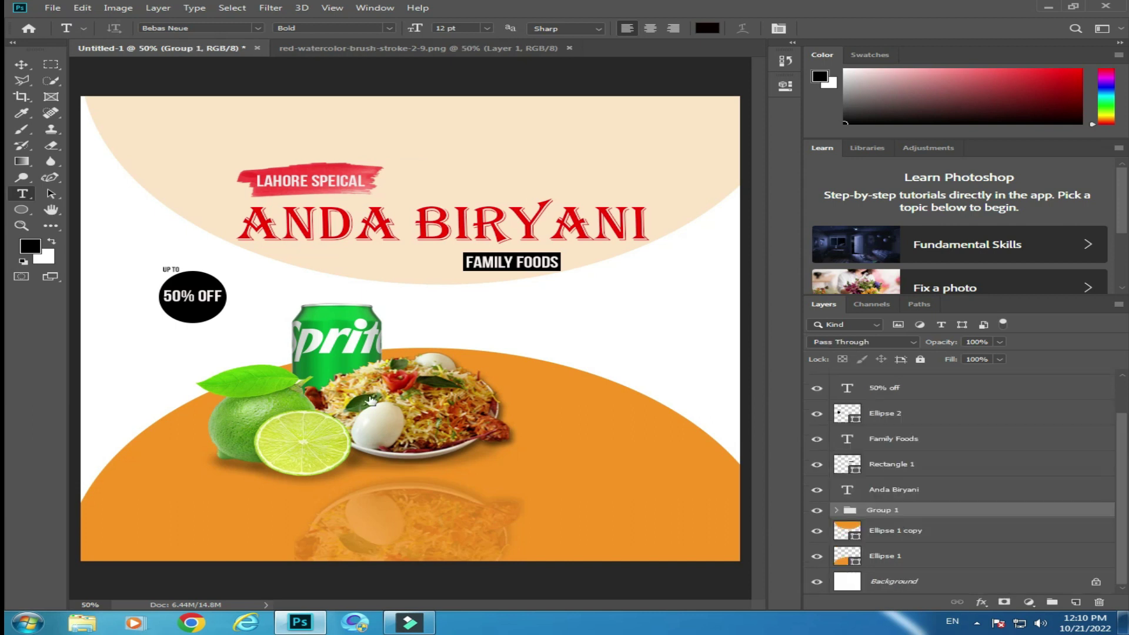
key(v)
Step: Enlarge the whole food group slightly with Free Transform
click(494, 406)
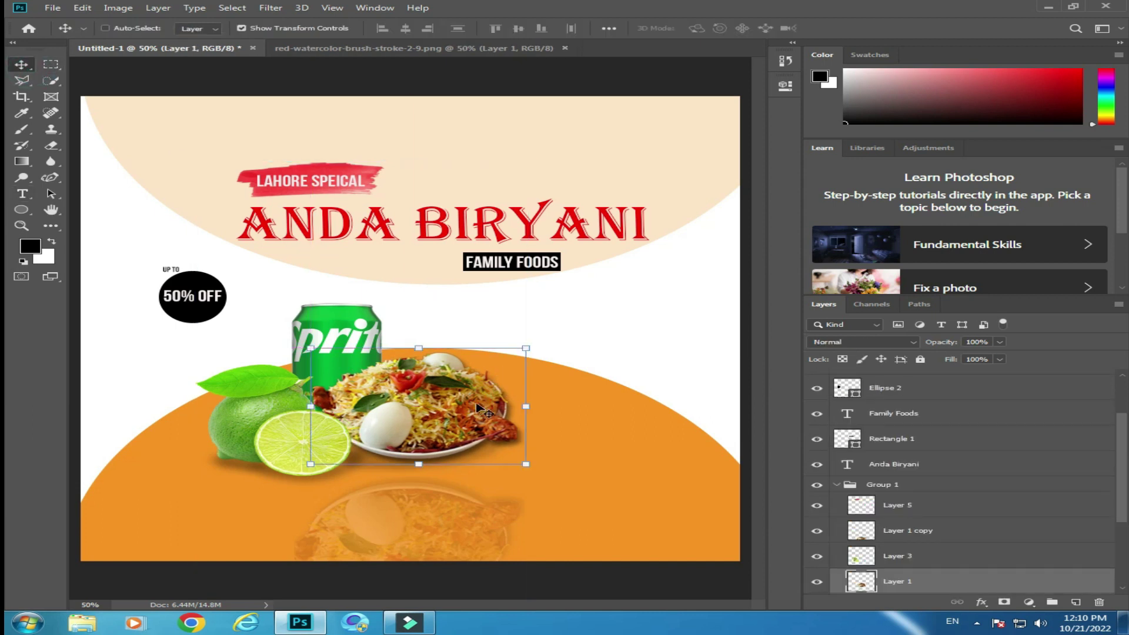
click(879, 485)
drag(534, 380, 591, 383)
key(Return)
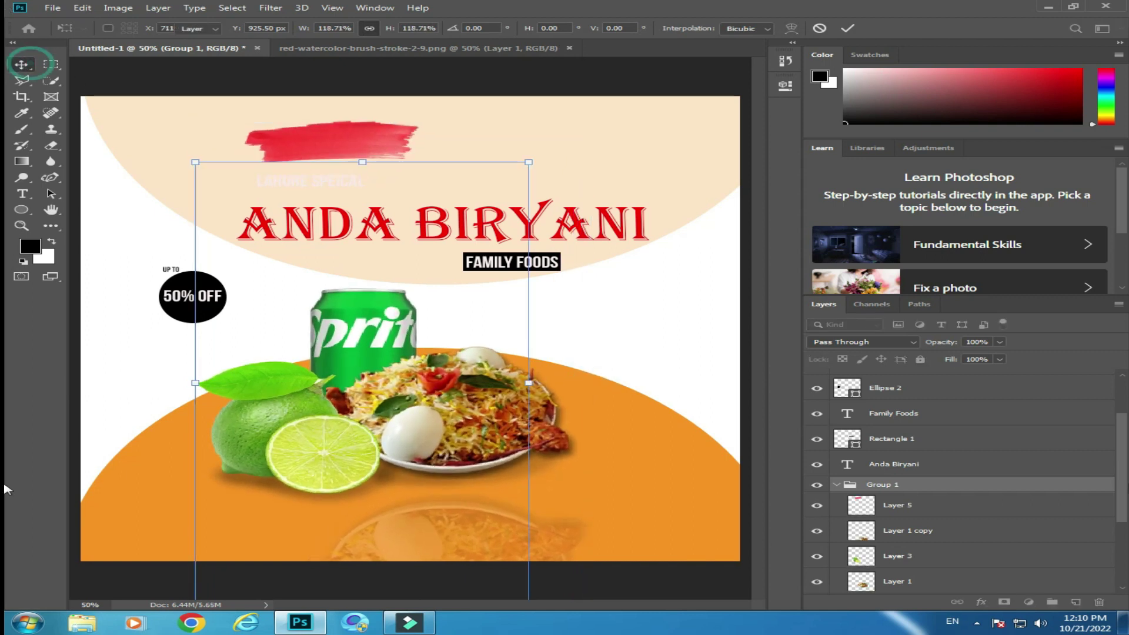
Step: Duplicate the lime layer, flip it vertically, shrink it and move it to the canvas bottom
click(929, 562)
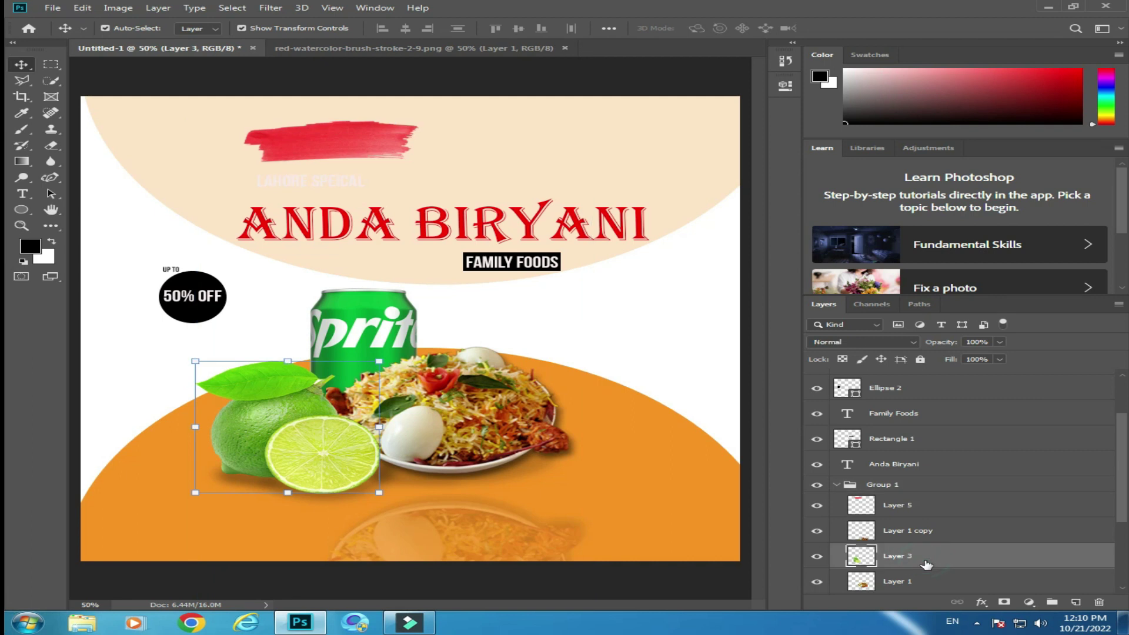
right_click(280, 414)
click(935, 562)
key(ctrl+j)
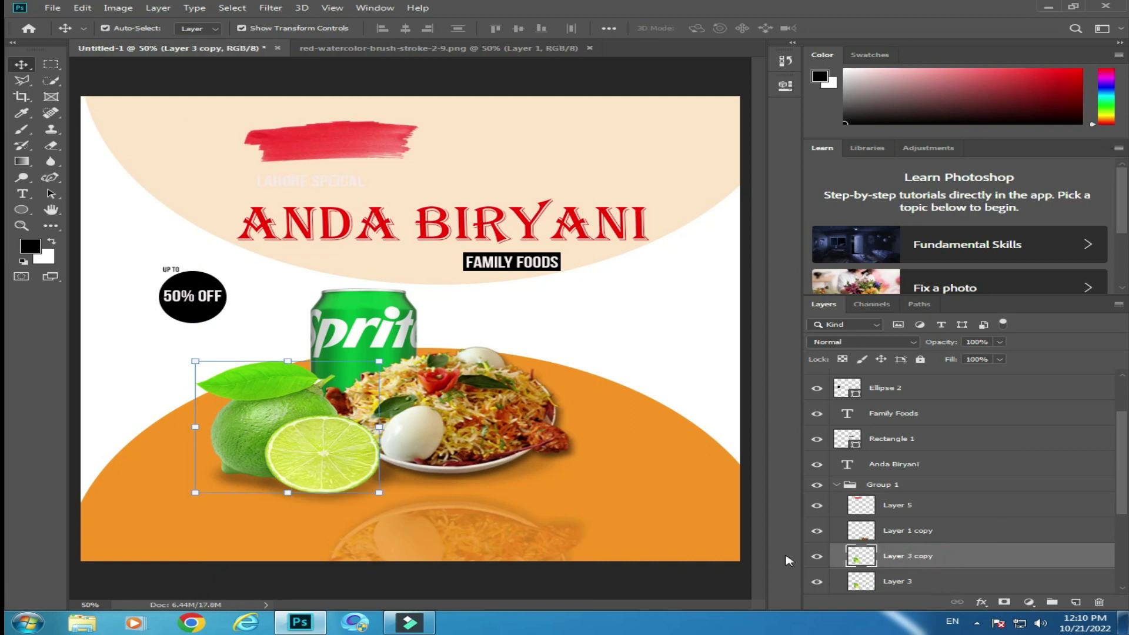
key(ctrl+t)
right_click(327, 394)
click(382, 537)
drag(379, 361, 315, 429)
drag(251, 444, 297, 557)
key(Return)
Step: Fade the flipped lime reflection to about 28% opacity
click(1000, 342)
drag(978, 363, 934, 360)
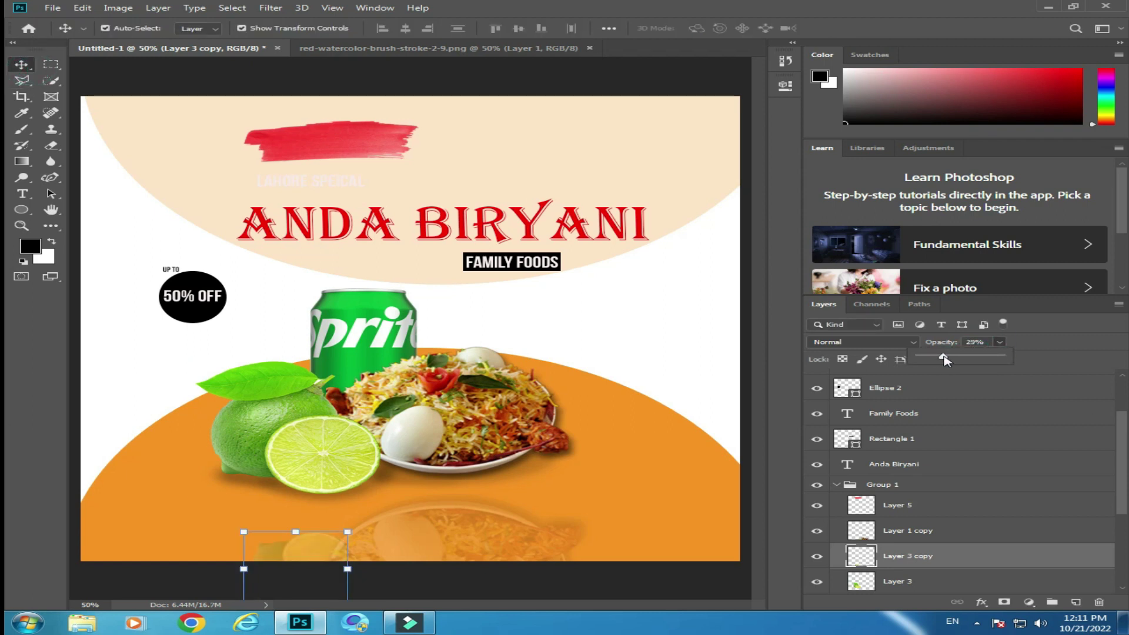
click(1011, 345)
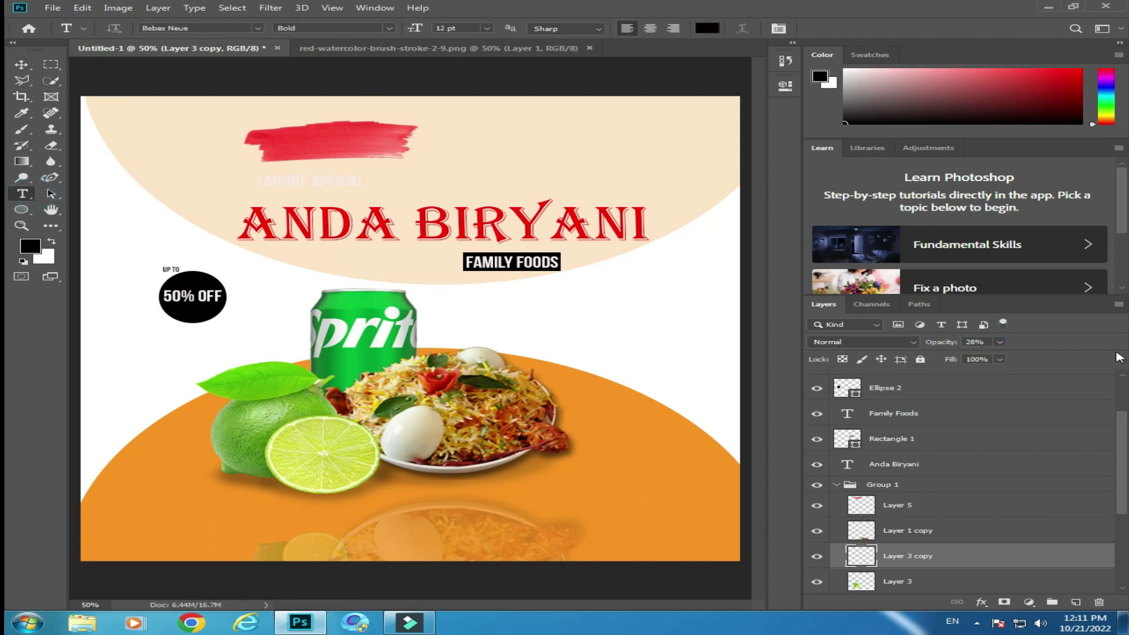
Step: Select the Background layer and pick the Rectangle tool
scroll(1109, 533, down, 5)
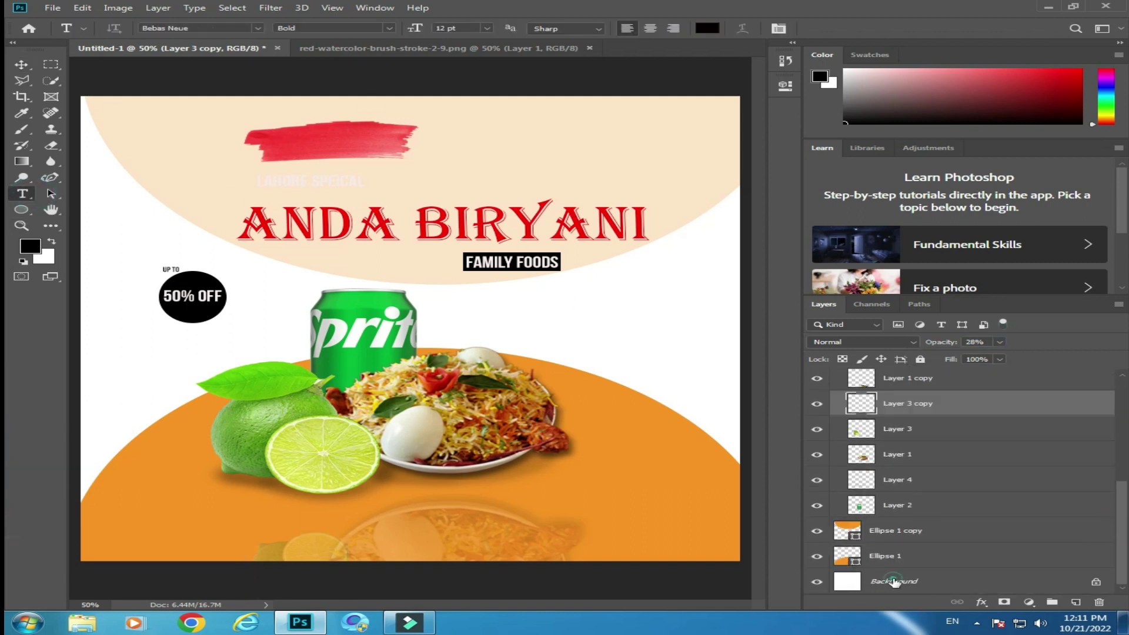
click(894, 581)
right_click(21, 210)
click(77, 209)
Step: Draw a rectangle over the entire canvas and fill it light orange
key(ctrl+minus)
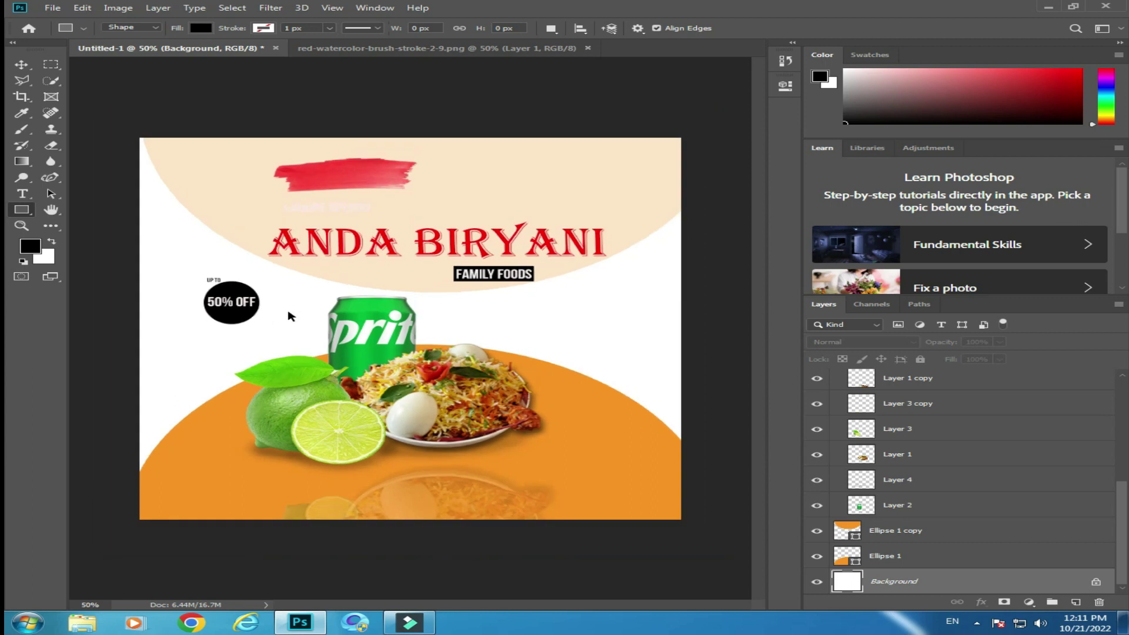
mouse_move(224, 174)
mouse_down()
mouse_move(590, 435)
mouse_move(601, 474)
mouse_up()
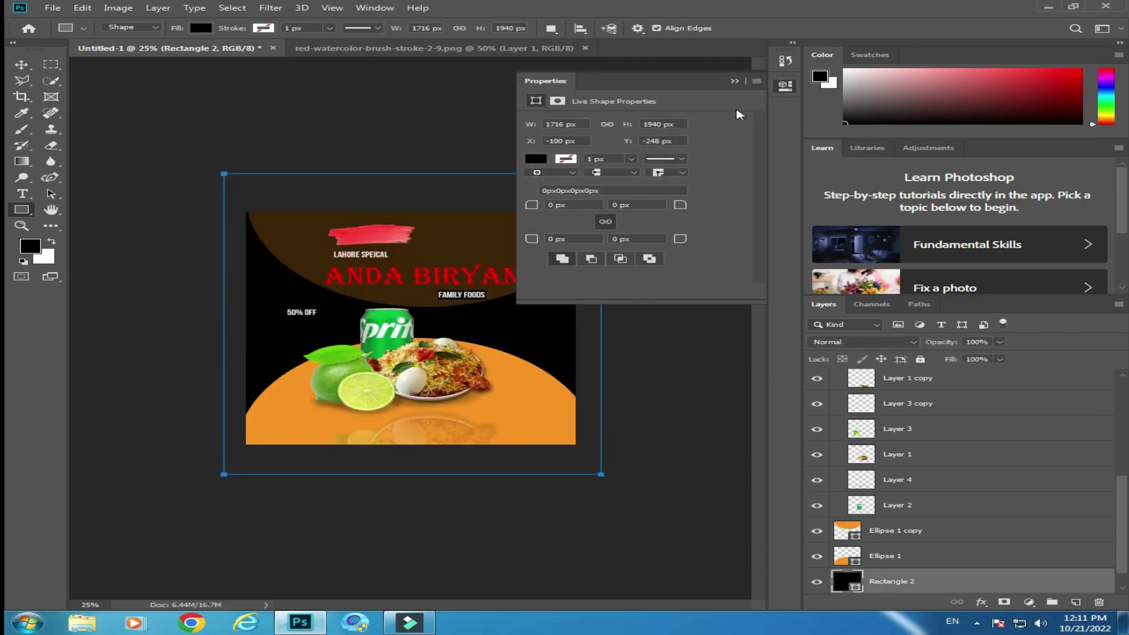
click(735, 80)
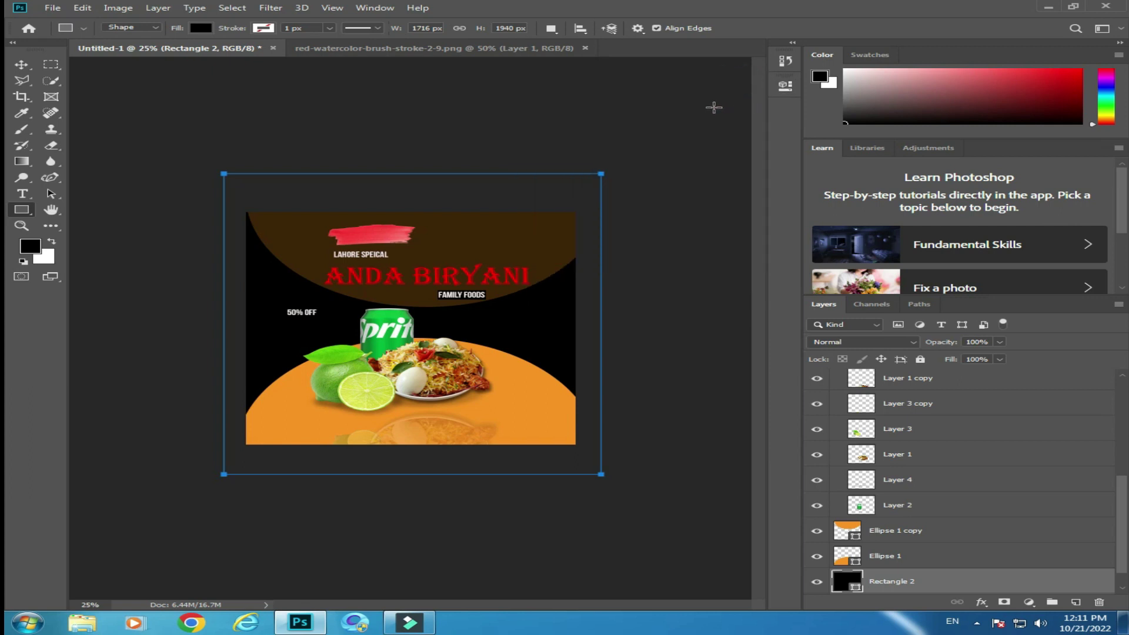
click(200, 27)
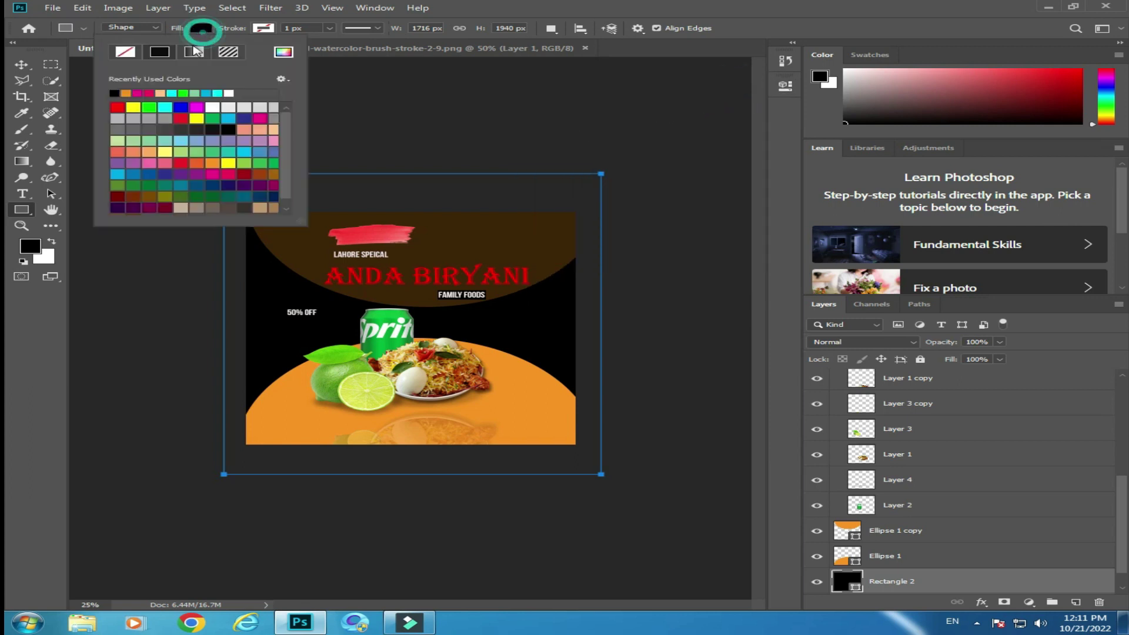
click(165, 107)
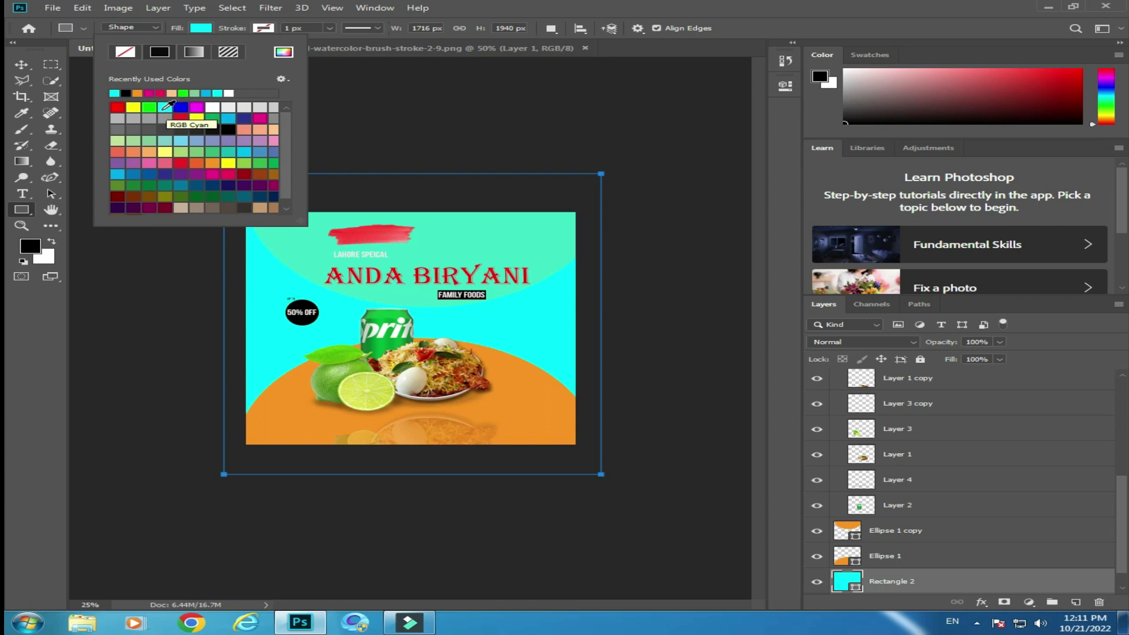
click(148, 152)
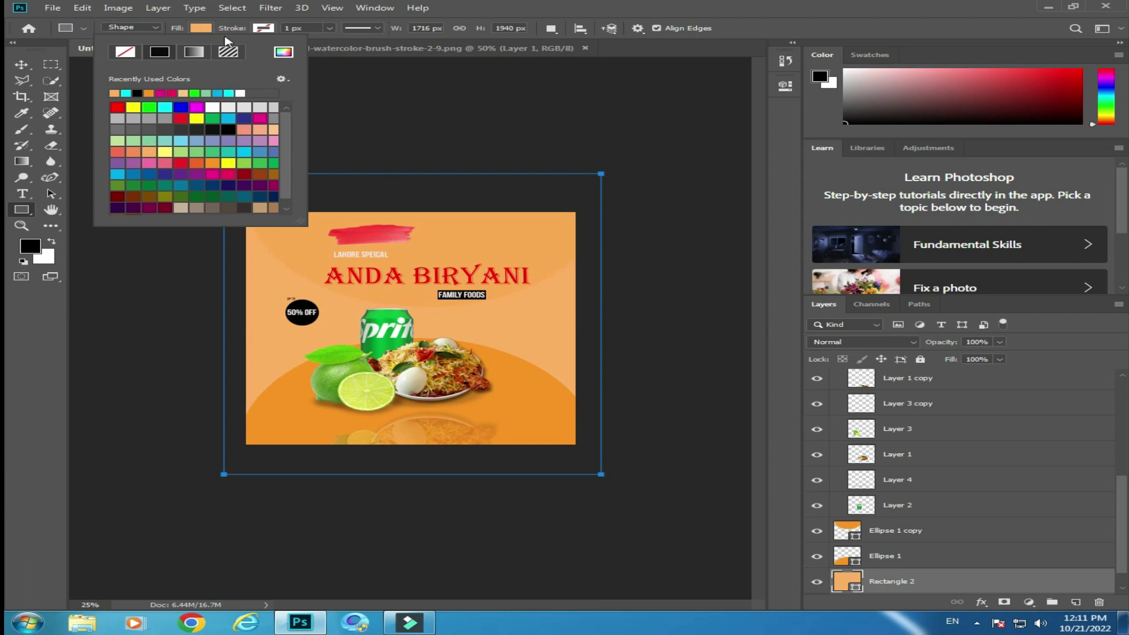
click(203, 29)
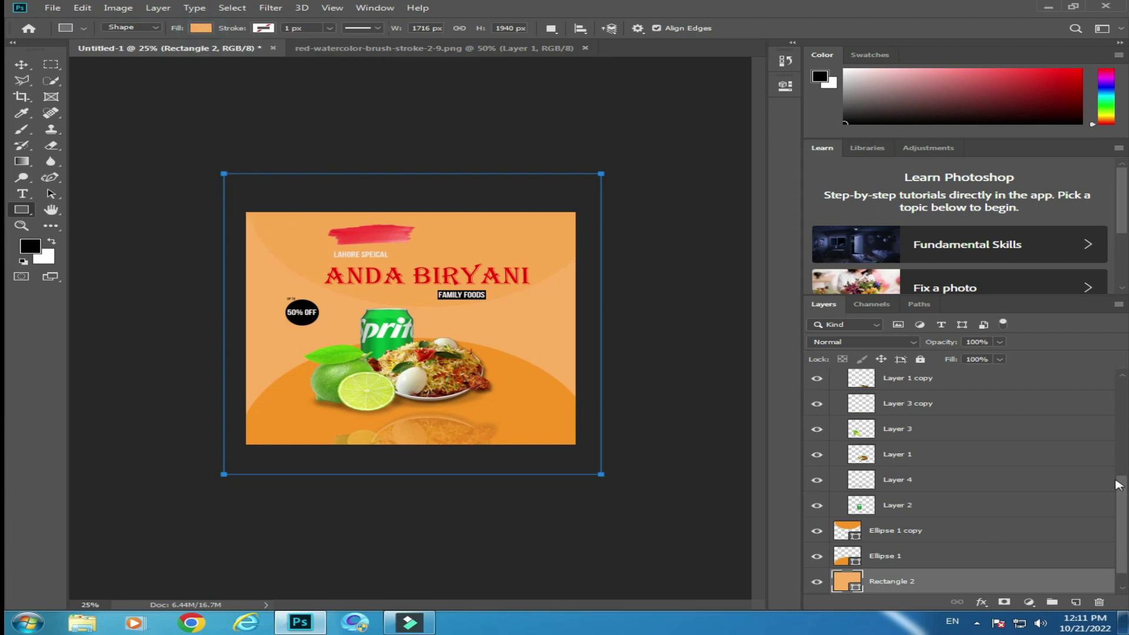
Step: Scroll the Layers panel and select the Rectangle 1 layer
drag(1123, 493, 1123, 513)
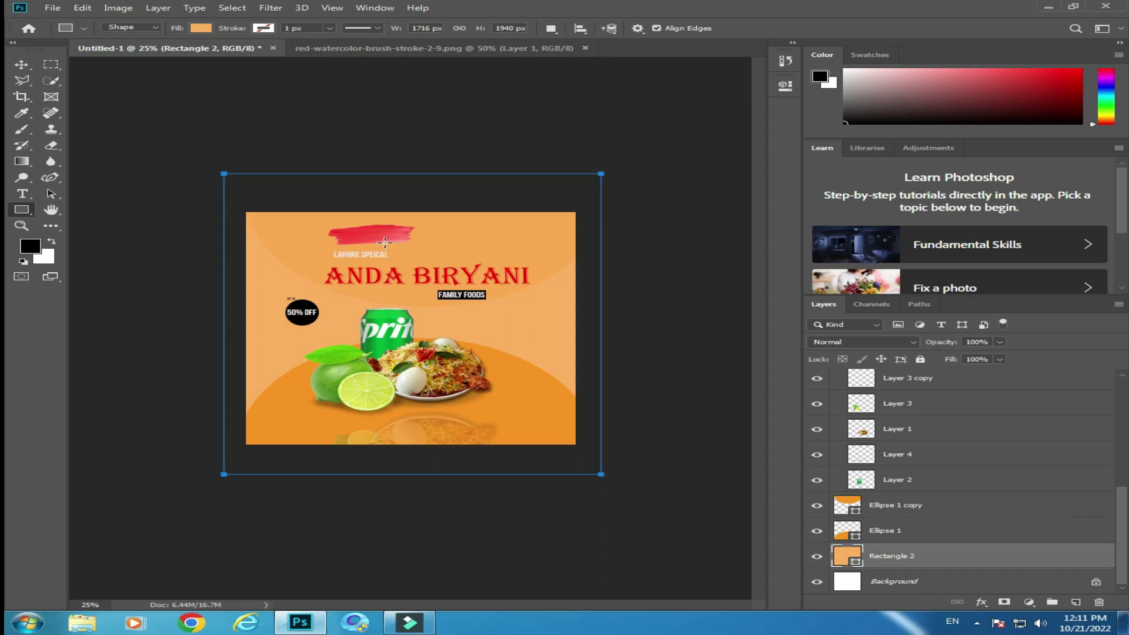
scroll(900, 511, up, 3)
scroll(900, 511, up, 3)
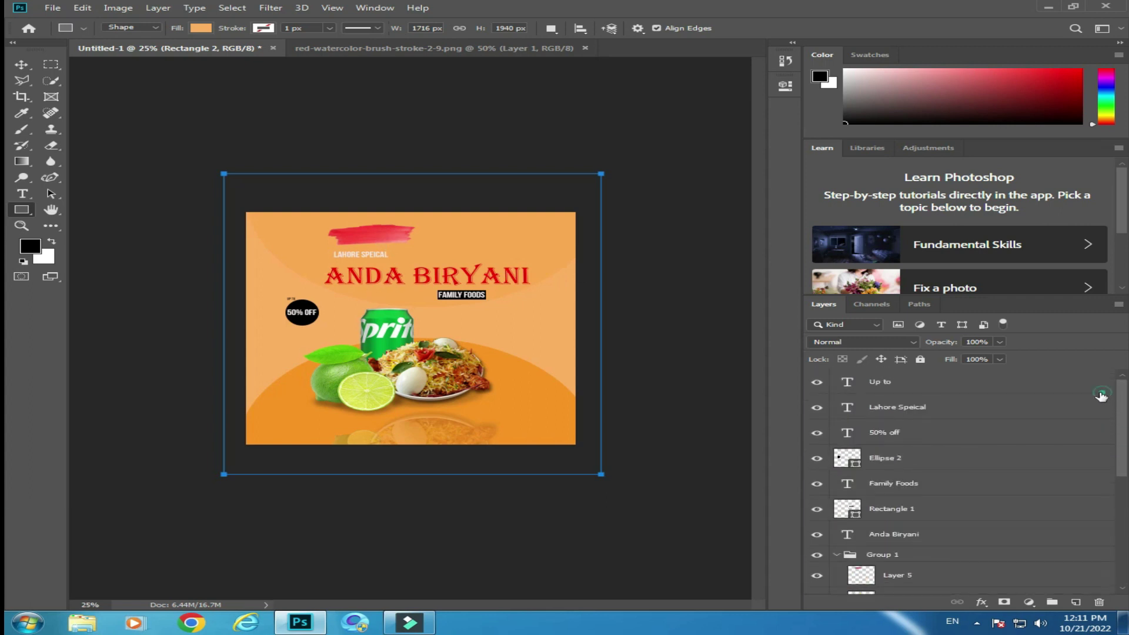
key(alt+period)
click(900, 510)
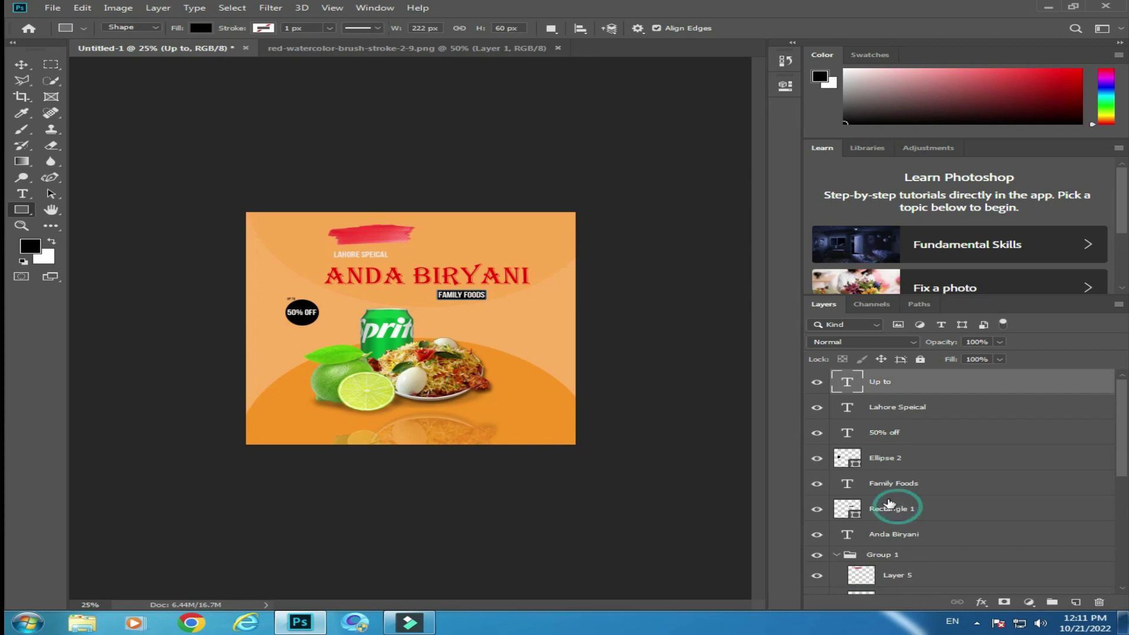
Step: Pull the red brush stroke (Layer 5) out of Group 1 and set it under LAHORE SPEICAL
click(25, 64)
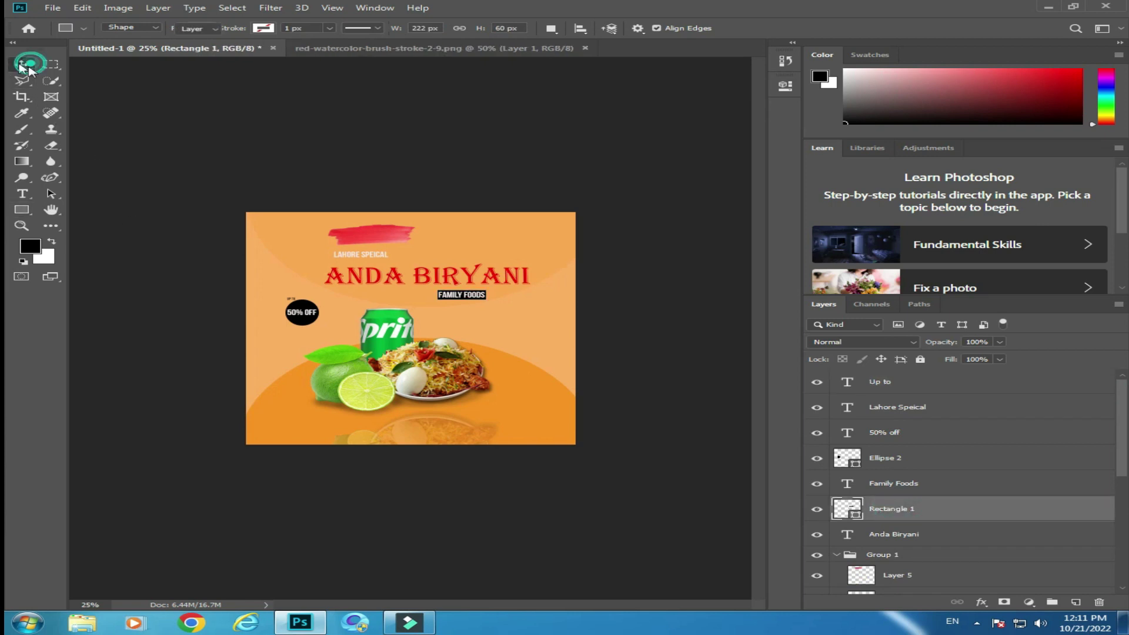
click(882, 460)
click(907, 576)
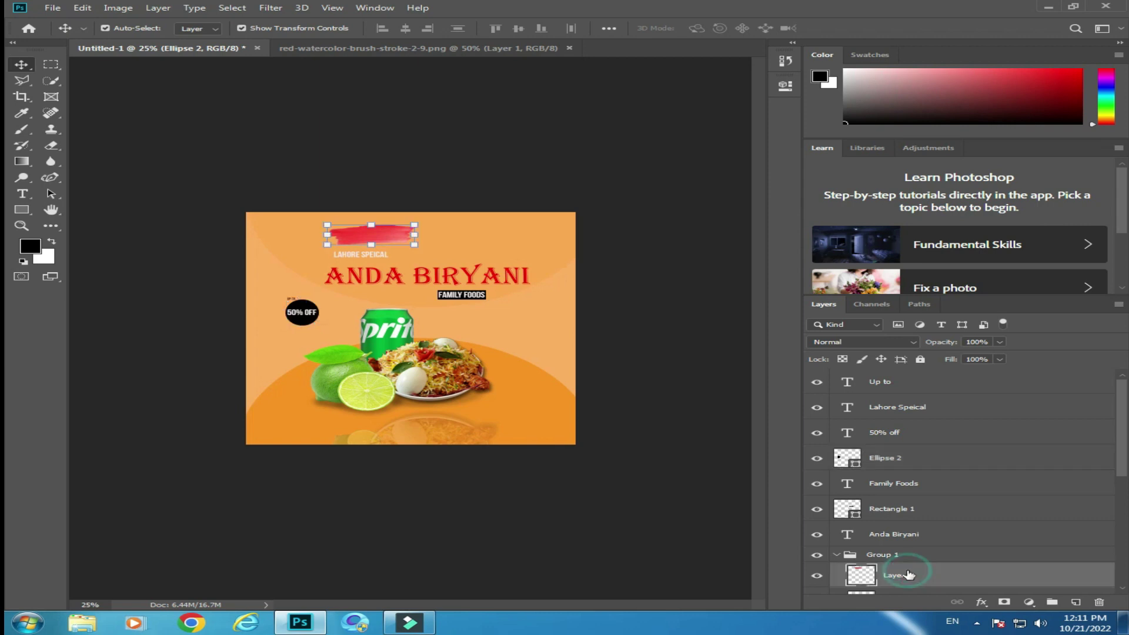
drag(907, 575, 903, 545)
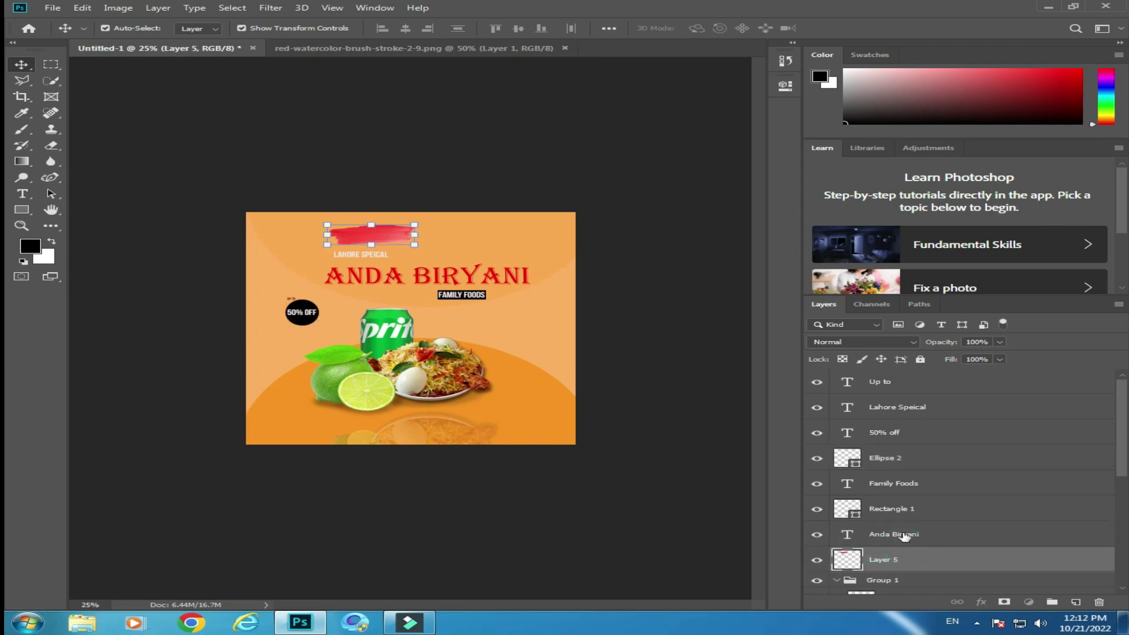
click(899, 533)
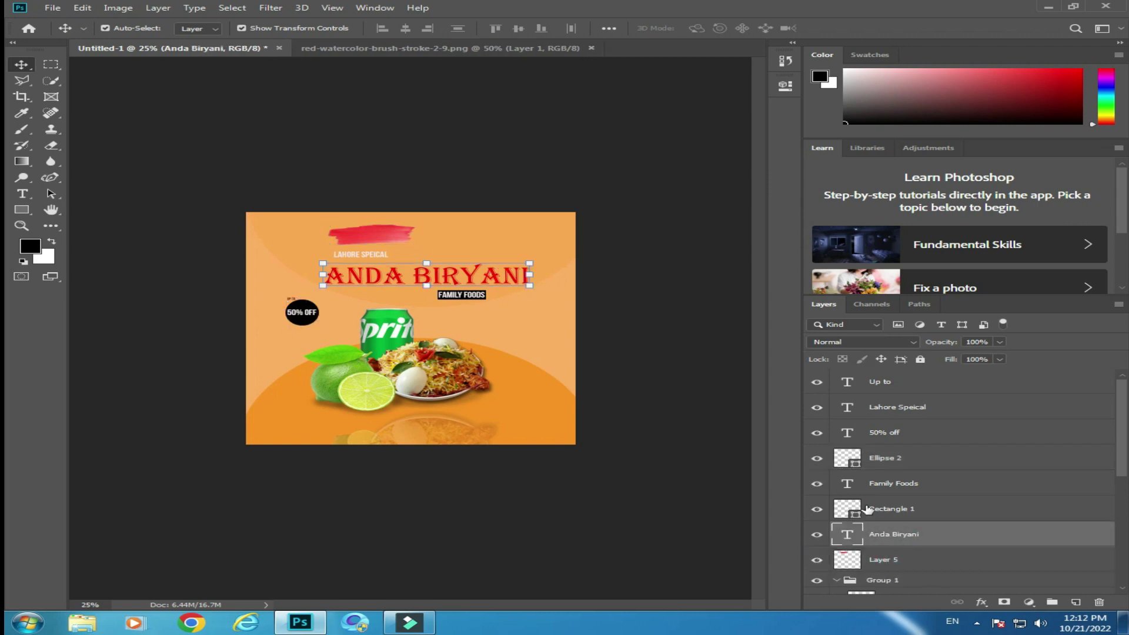
click(891, 559)
drag(388, 239, 381, 257)
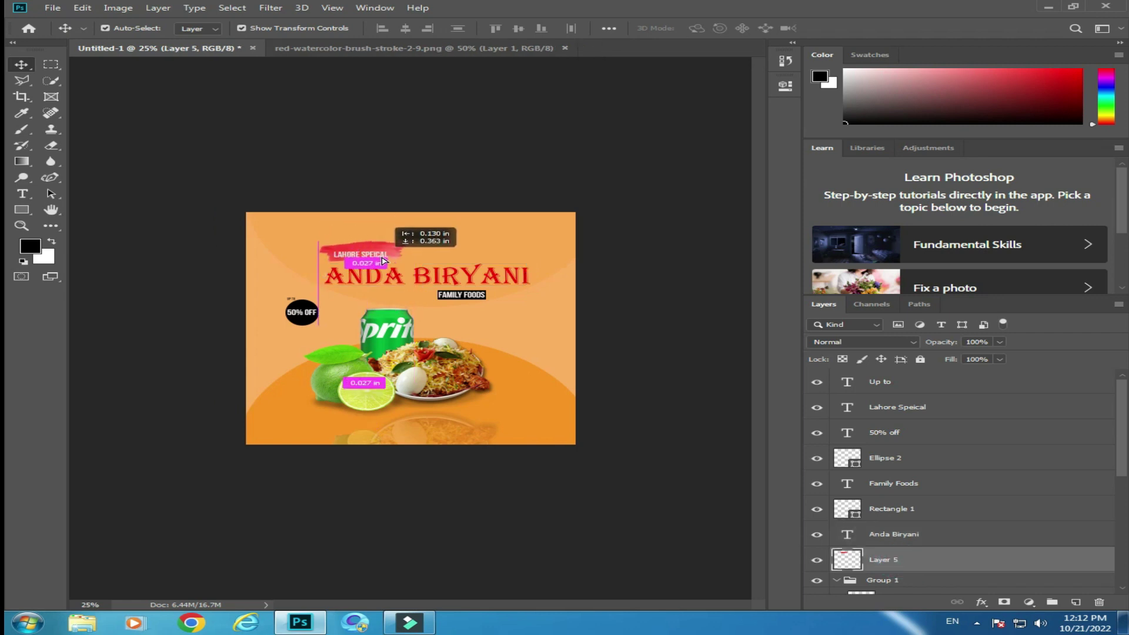
click(22, 193)
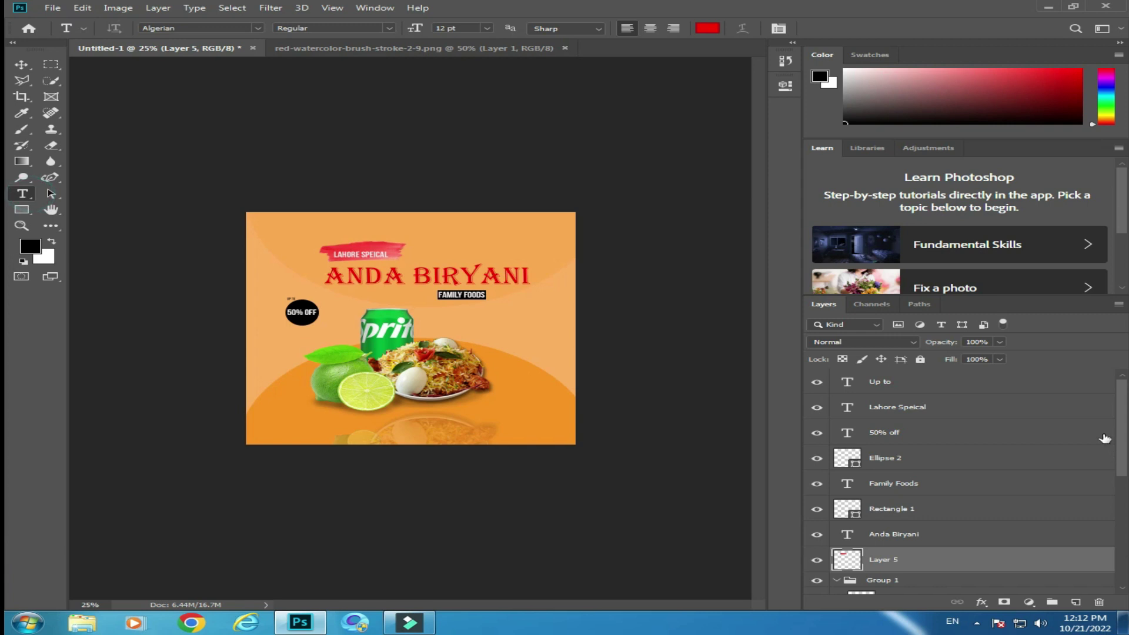
key(ctrl+plus)
key(ctrl+plus)
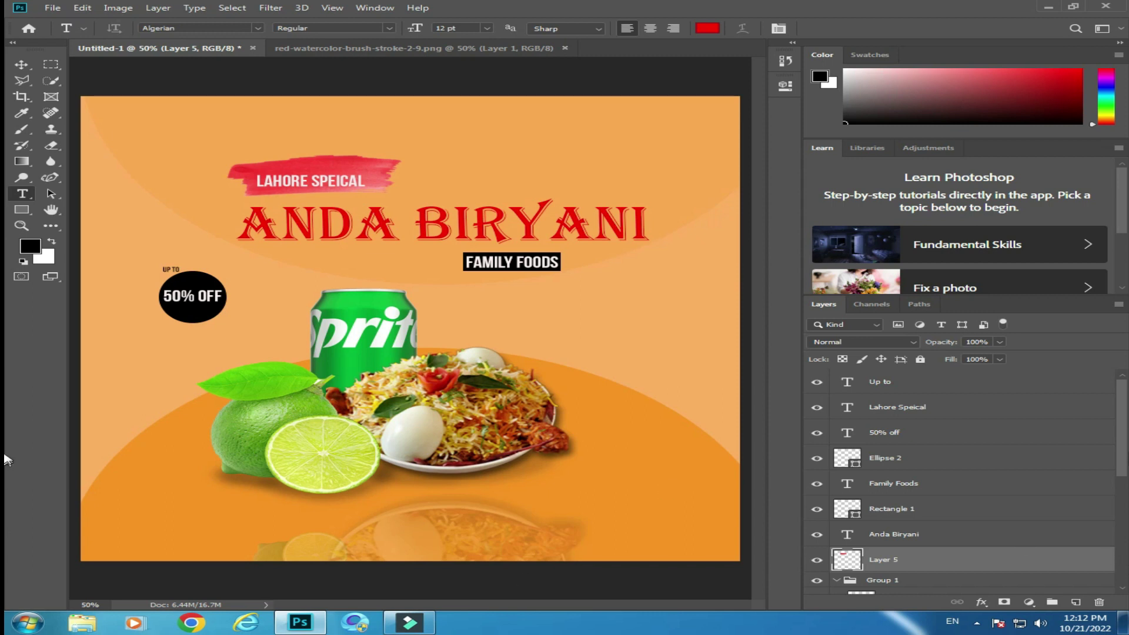
Step: Add Layer 6 above the Ellipse 1 copy and paint soft white with a very large brush
drag(1123, 438, 1124, 553)
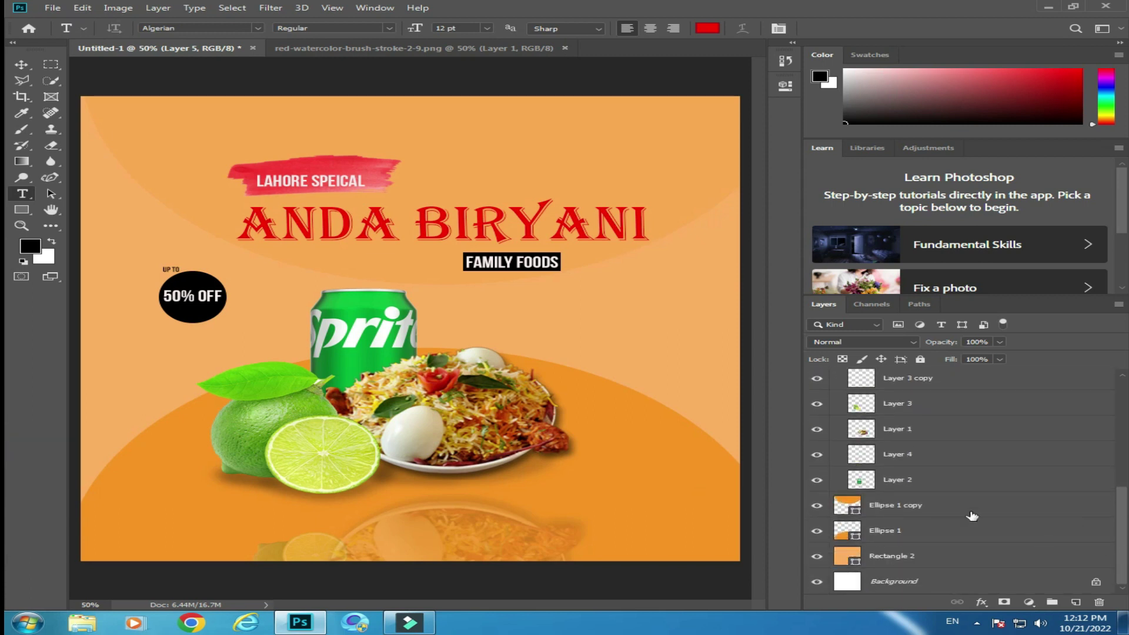
click(951, 505)
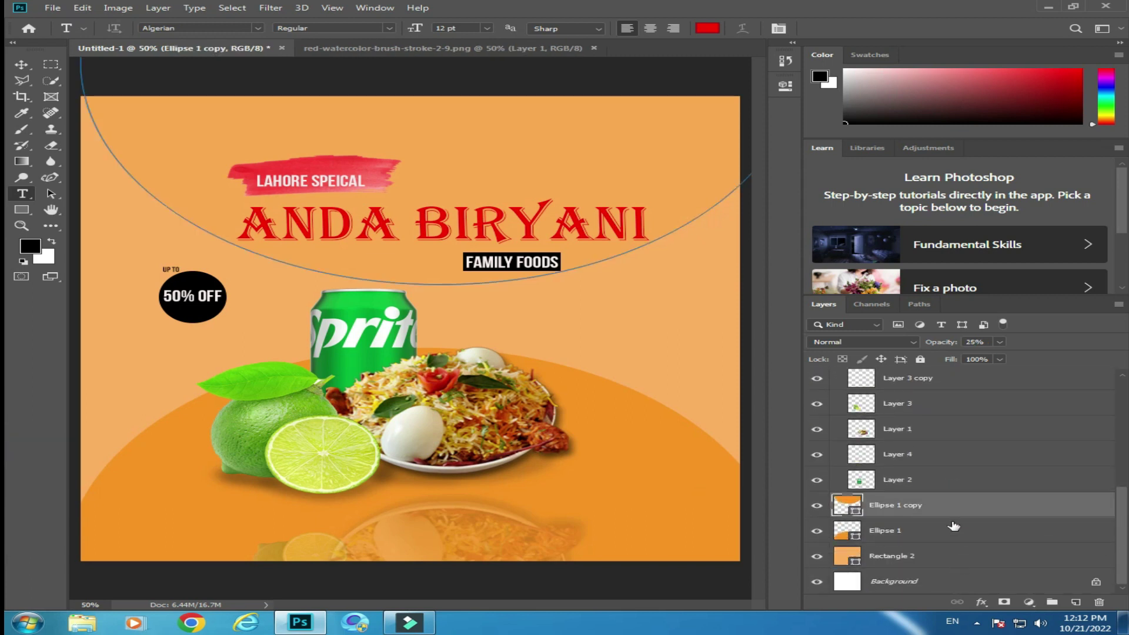
click(1078, 602)
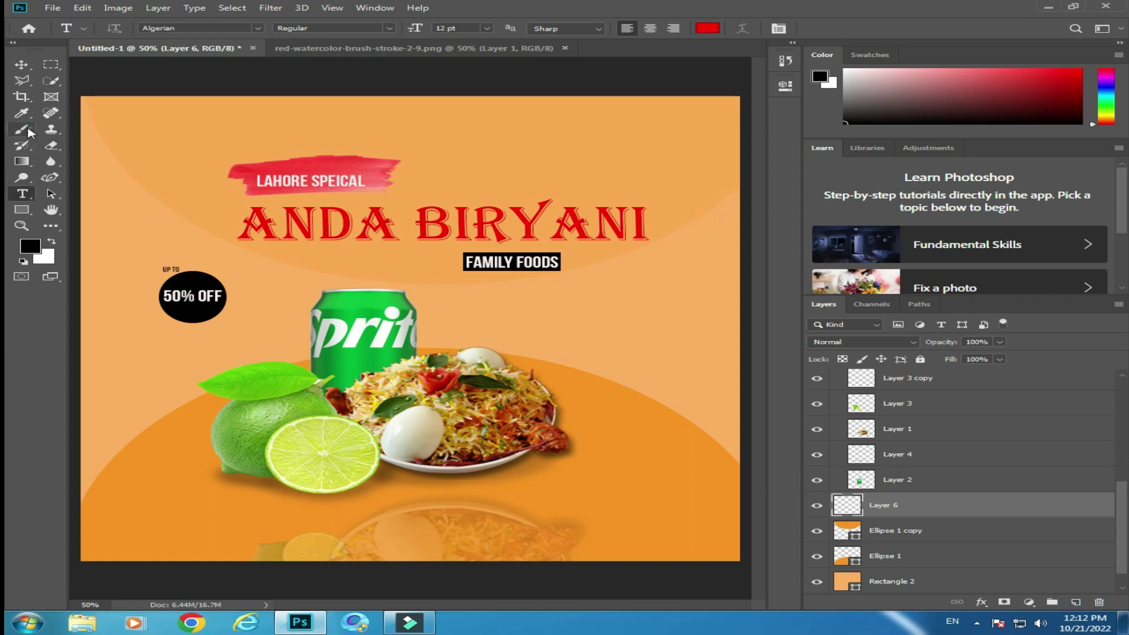
click(22, 129)
key(bracketright)
key(bracketright)
key(bracketright)
key(bracketright)
key(bracketright)
key(bracketright)
key(bracketright)
key(bracketright)
key(bracketright)
key(bracketright)
key(bracketright)
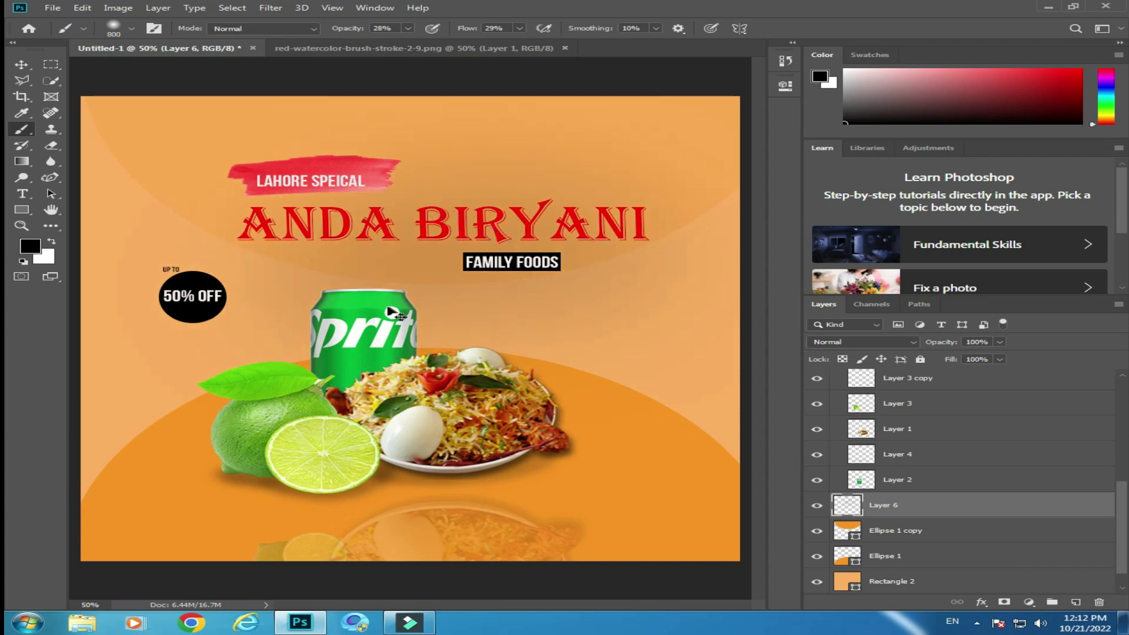
key(x)
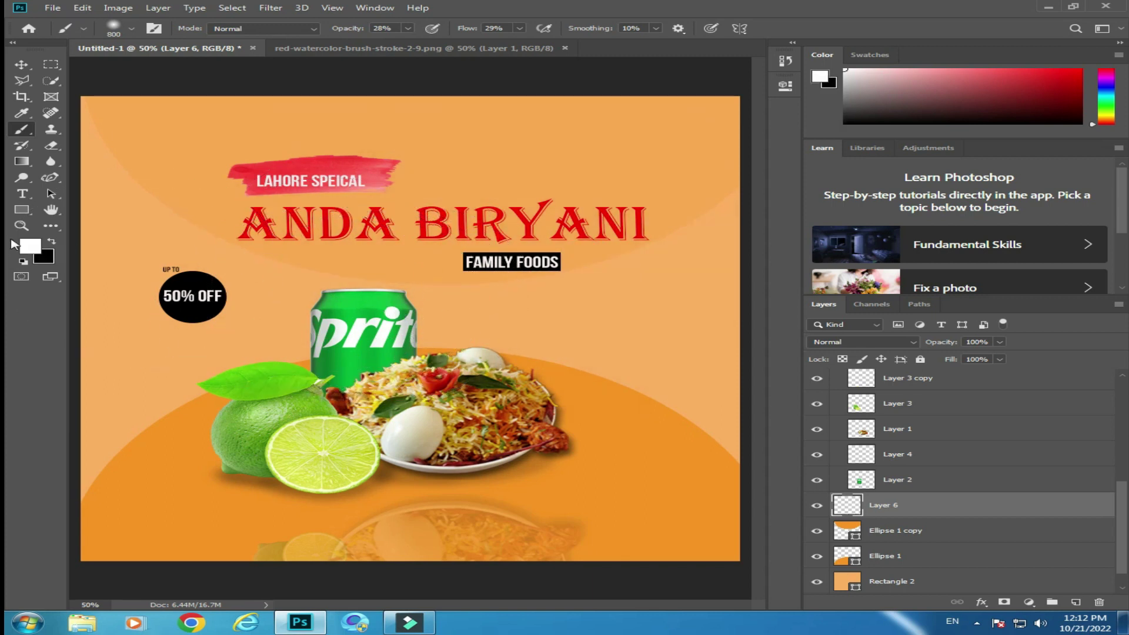
key(x)
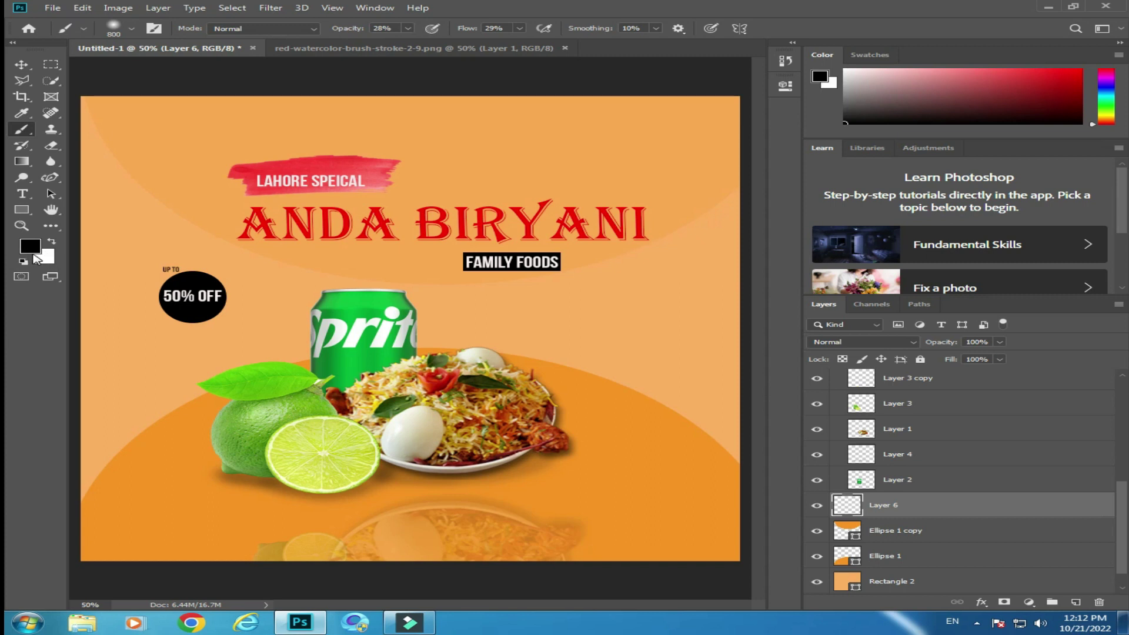
key(x)
mouse_move(334, 320)
mouse_down()
mouse_move(277, 169)
mouse_move(139, 219)
mouse_move(345, 118)
mouse_move(177, 311)
mouse_move(177, 252)
mouse_move(530, 147)
mouse_move(644, 227)
mouse_move(302, 241)
mouse_move(554, 341)
mouse_move(341, 327)
mouse_move(245, 164)
mouse_move(333, 76)
mouse_move(371, 144)
mouse_move(320, 201)
mouse_up()
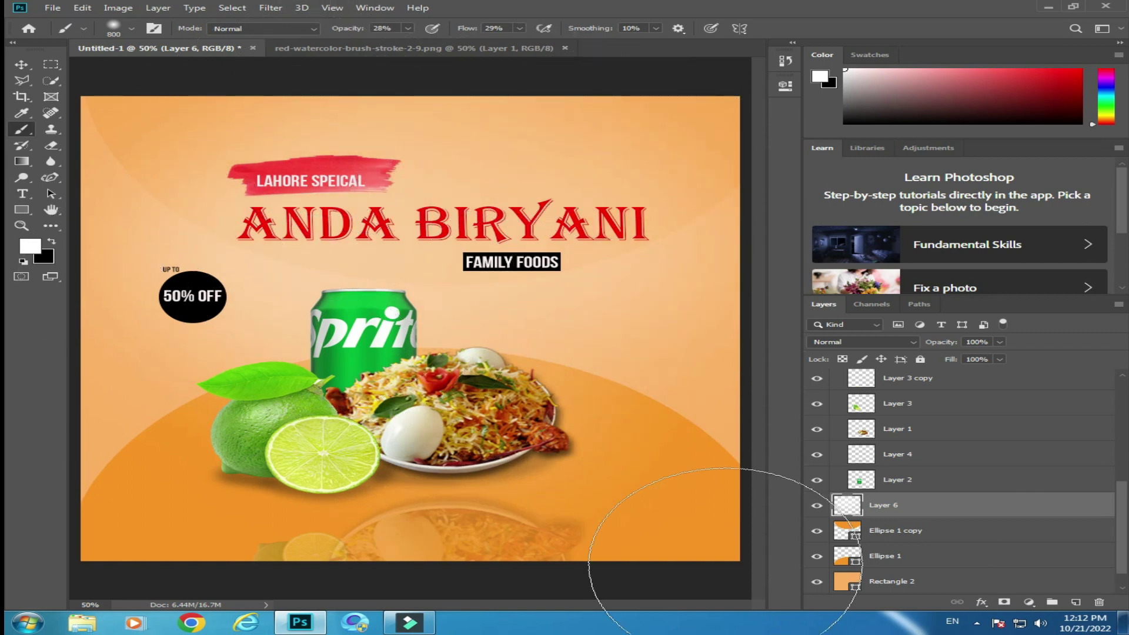
key(ctrl+minus)
key(ctrl+minus)
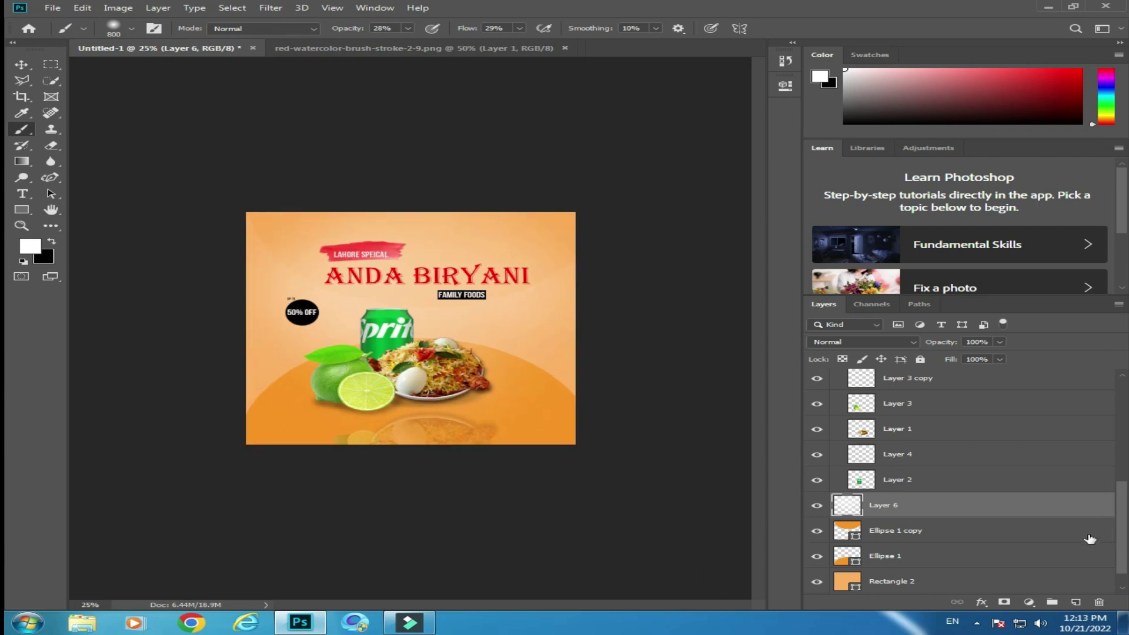
scroll(1117, 511, down, 1)
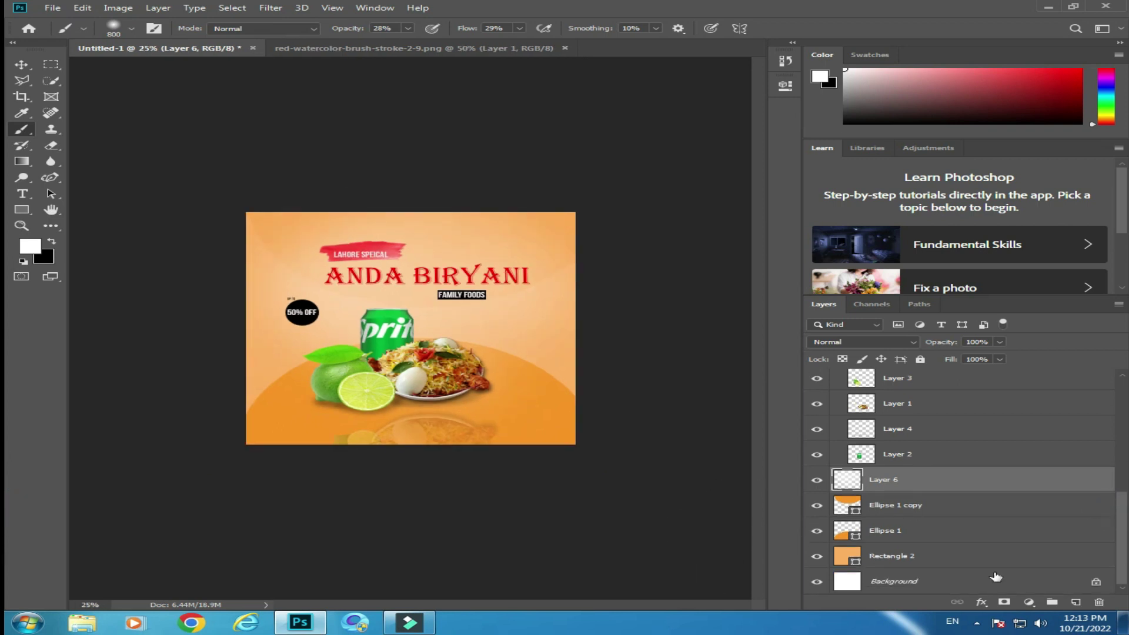
Step: Choose the Type tool, selecting the 'Up to' text layer to match its font
click(904, 584)
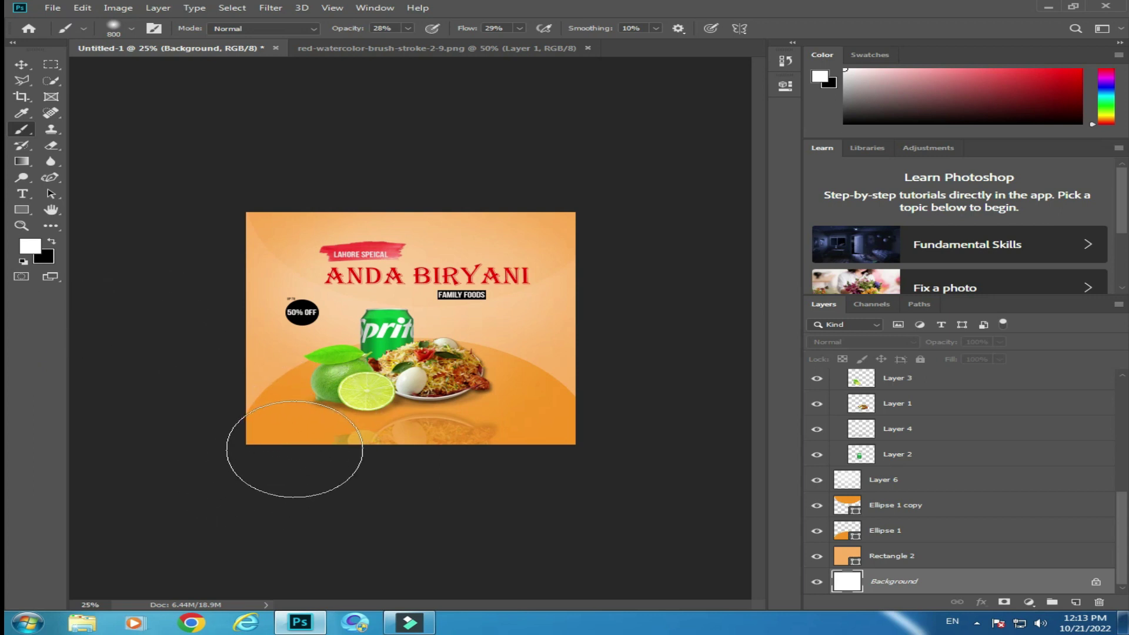
click(22, 194)
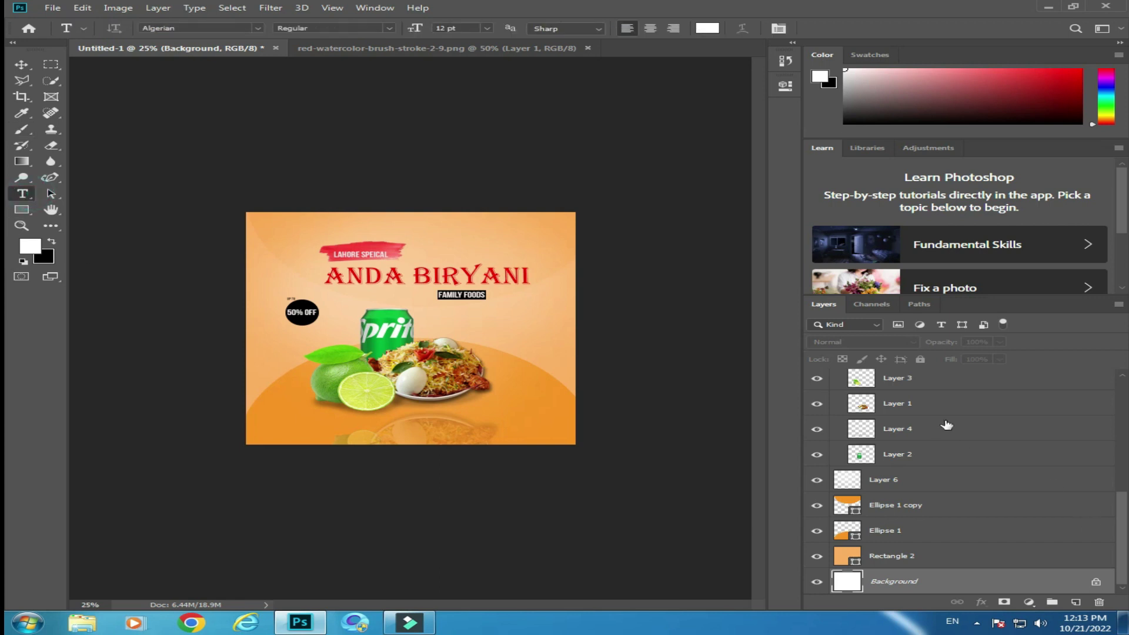
scroll(846, 398, up, 5)
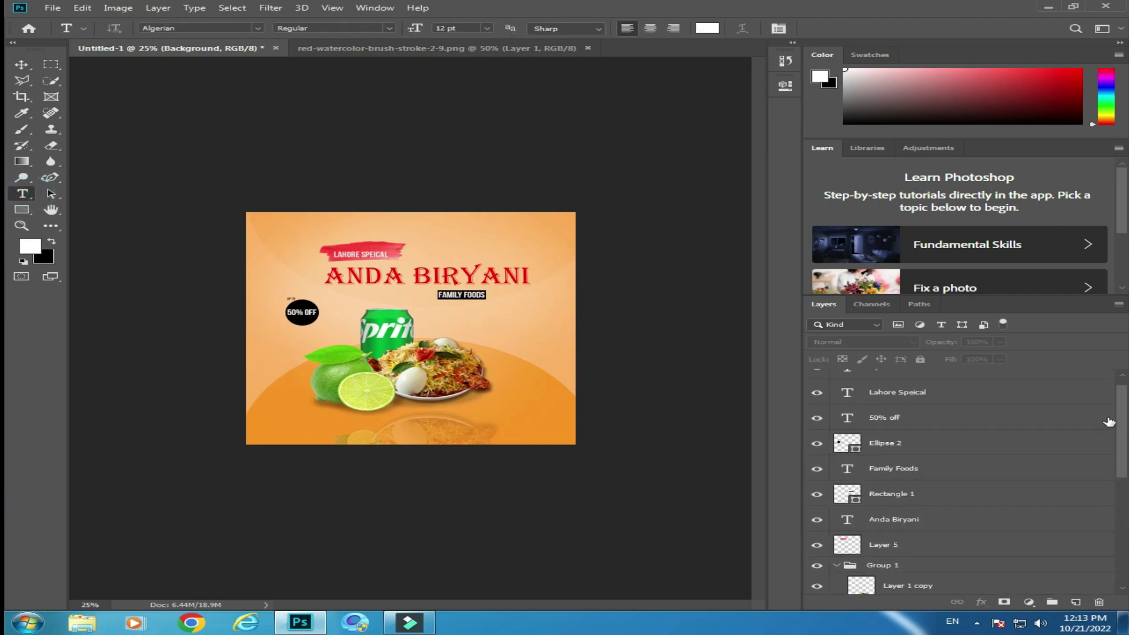
click(882, 381)
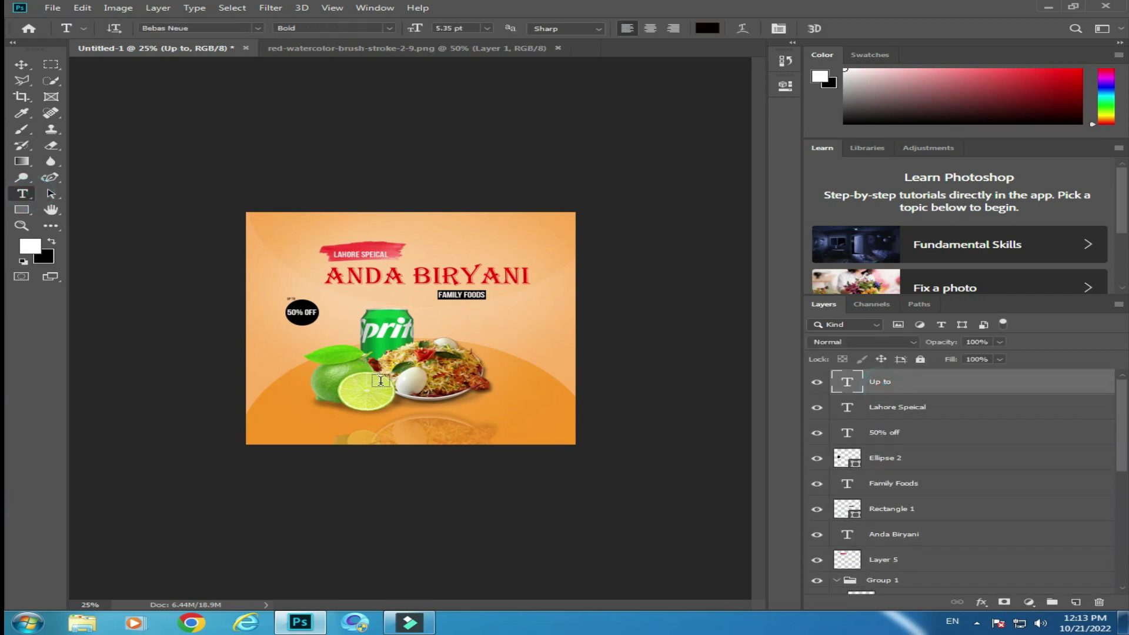
key(ctrl+plus)
key(ctrl+plus)
key(ctrl+plus)
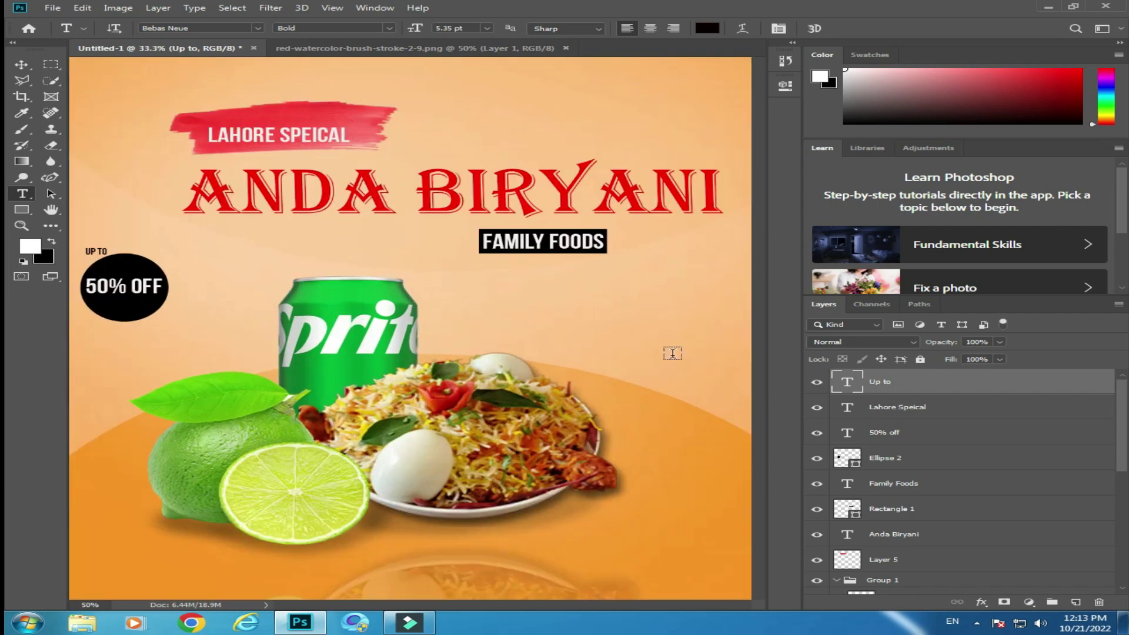
scroll(763, 321, down, 5)
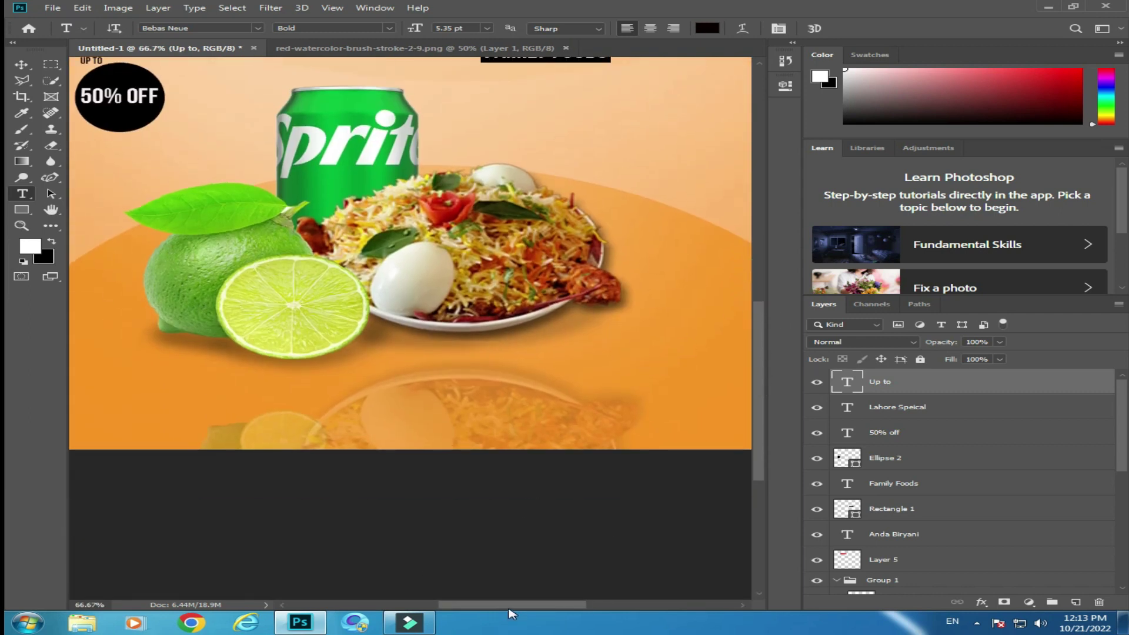
drag(504, 606, 564, 606)
Step: Add the label 'FAMILY SPEIAL OFFER' below the plate, correcting the typo in OFFER
click(439, 331)
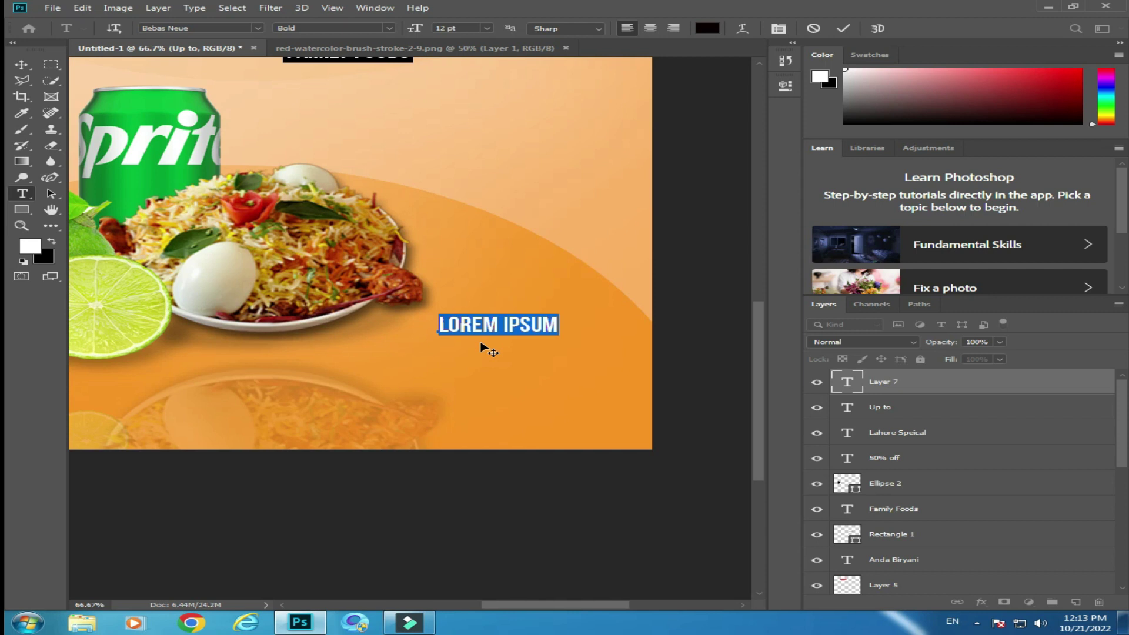
text(FAMILY SPEIAL OFER)
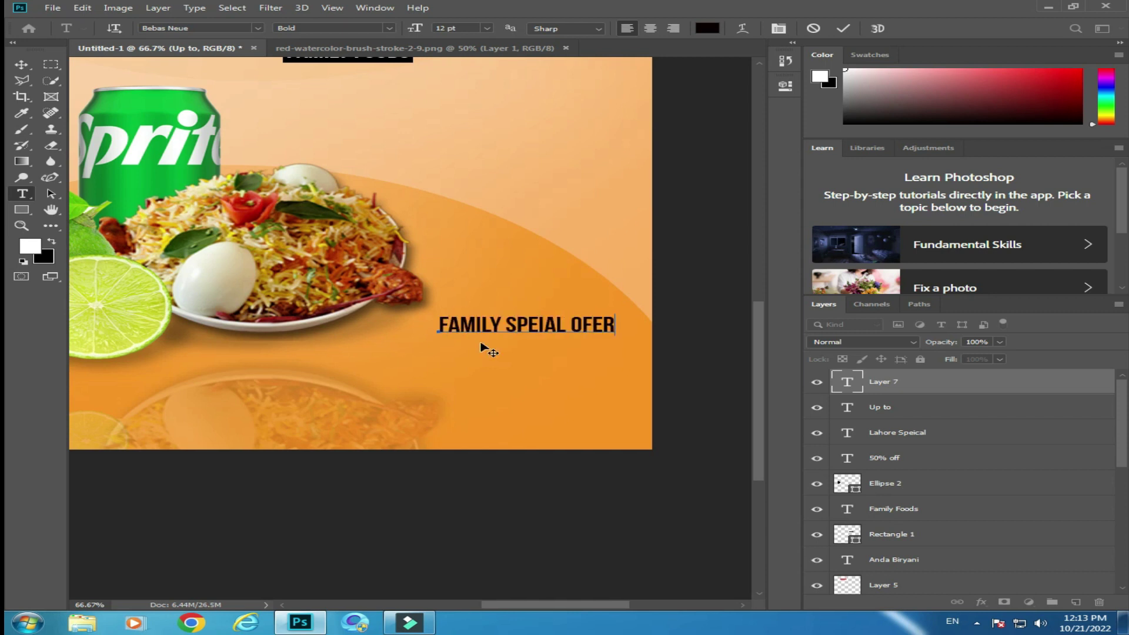
key(BackSpace)
key(BackSpace)
text(FER)
click(21, 64)
right_click(21, 209)
click(88, 200)
Step: Draw a white box over the label and resize it to cover the text through OFFER
mouse_move(435, 300)
mouse_down()
mouse_move(565, 339)
mouse_move(632, 336)
mouse_up()
click(785, 86)
key(v)
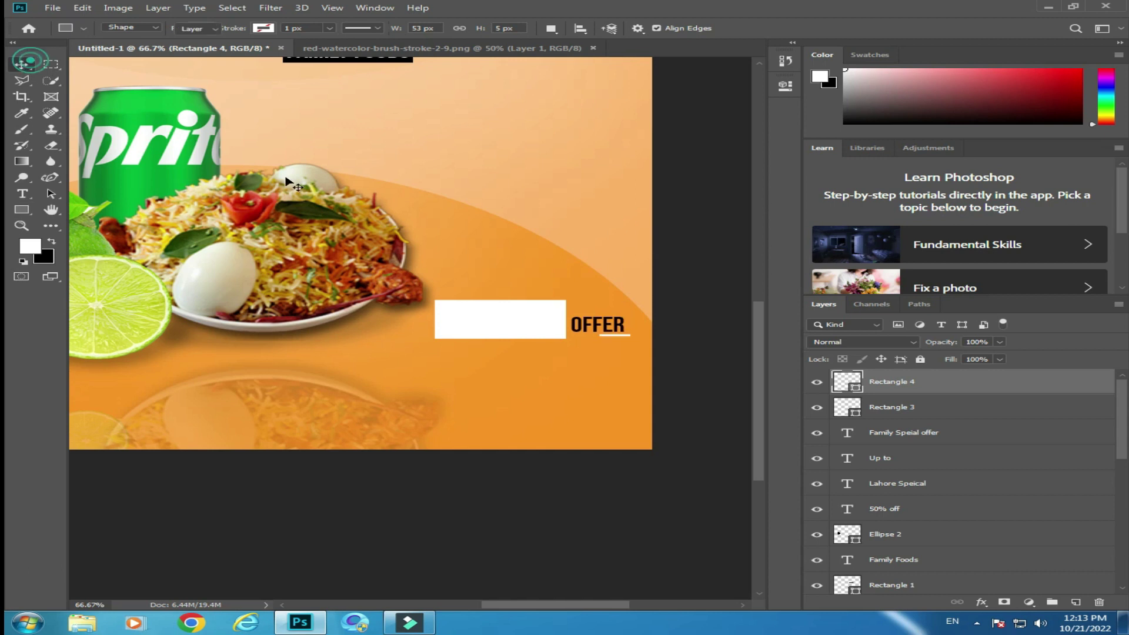
key(Delete)
key(ctrl+t)
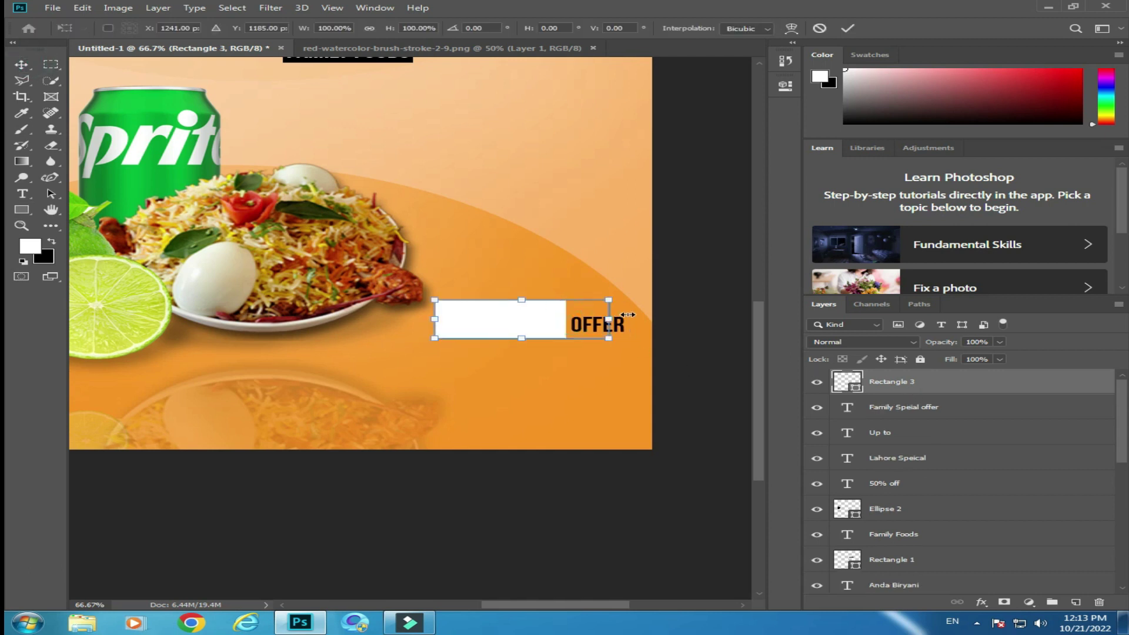
drag(565, 320, 625, 319)
drag(534, 302, 534, 305)
key(Return)
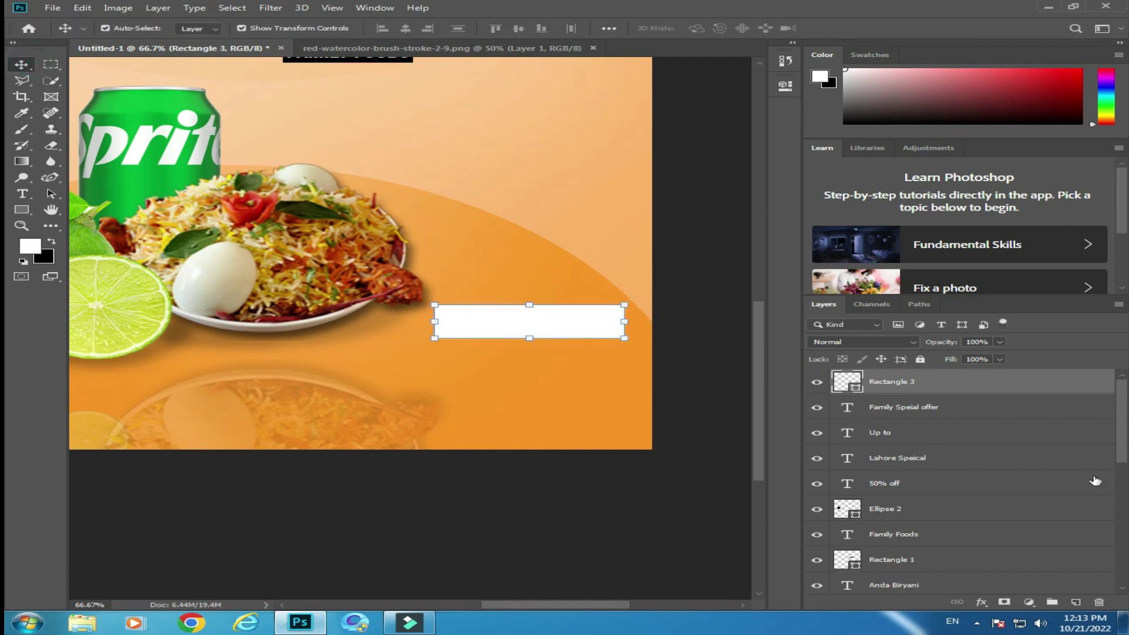
Step: Move the white box below the text layer and widen it past the label's end
drag(920, 383, 927, 411)
click(919, 478)
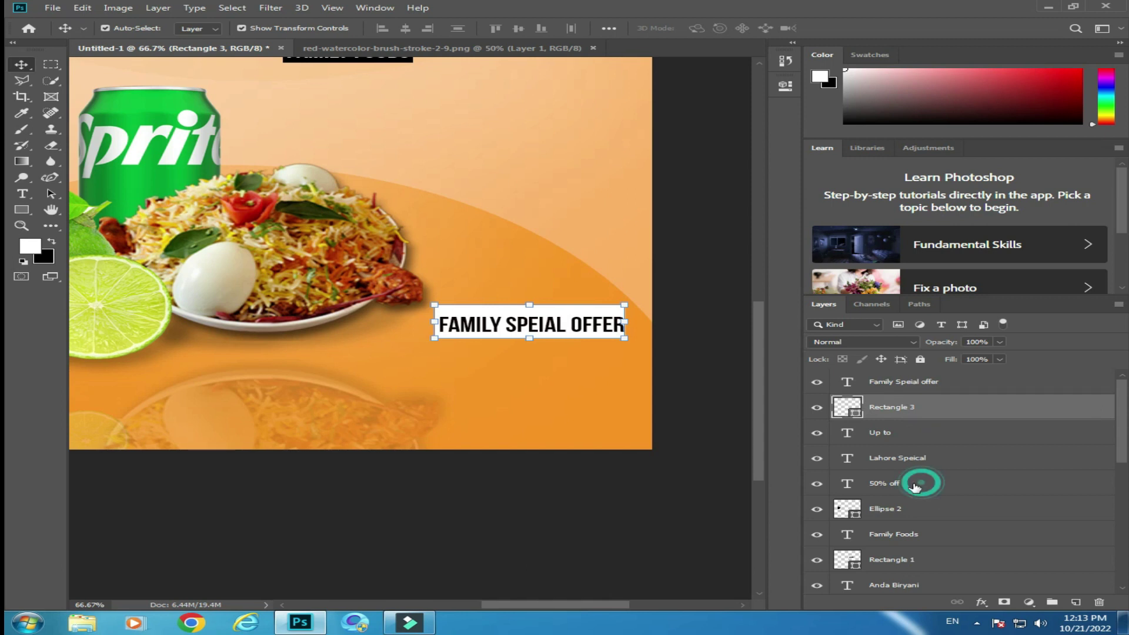
click(889, 407)
key(ctrl+t)
drag(625, 323, 641, 324)
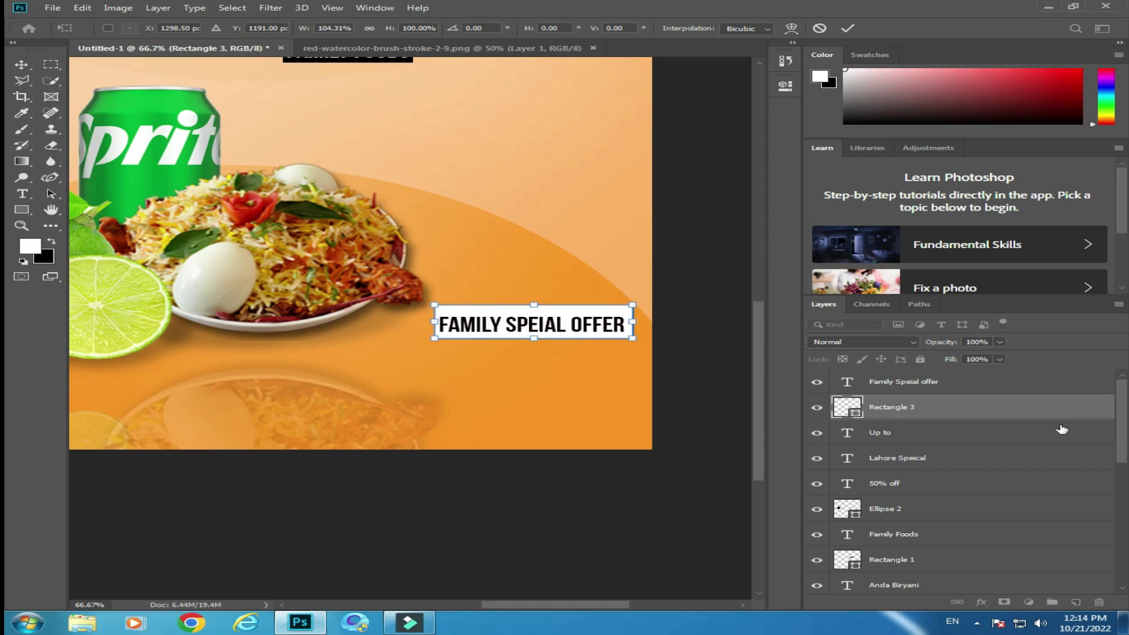
key(ctrl+minus)
key(ctrl+minus)
scroll(964, 482, down, 5)
key(Return)
click(894, 581)
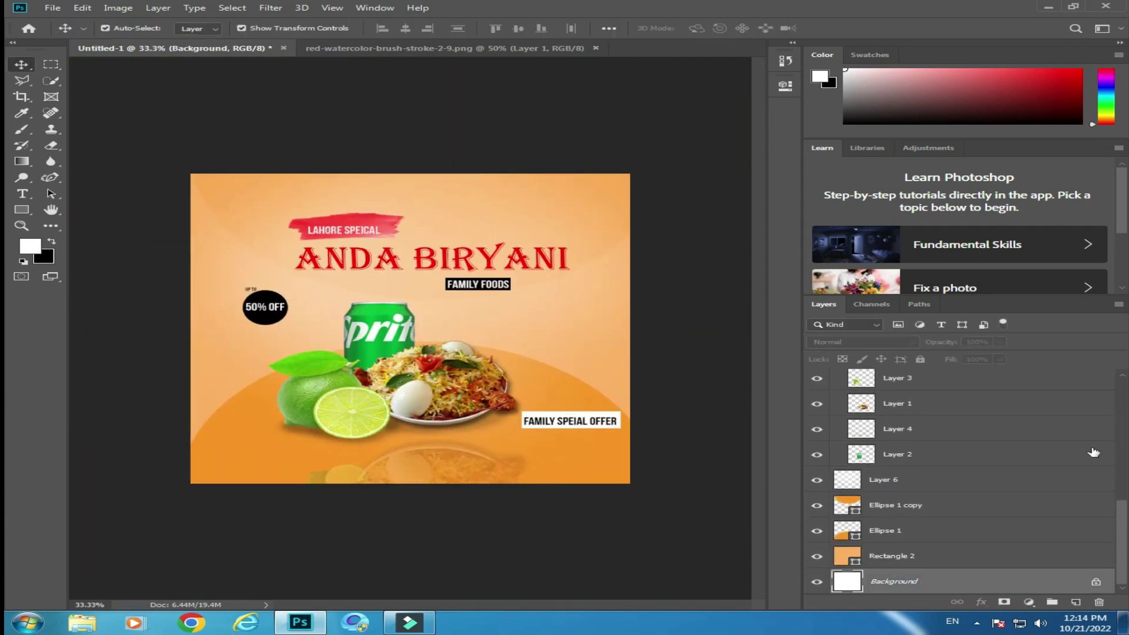
Step: Make the FAMILY SPEIAL OFFER text white
drag(1122, 537, 1106, 388)
click(903, 381)
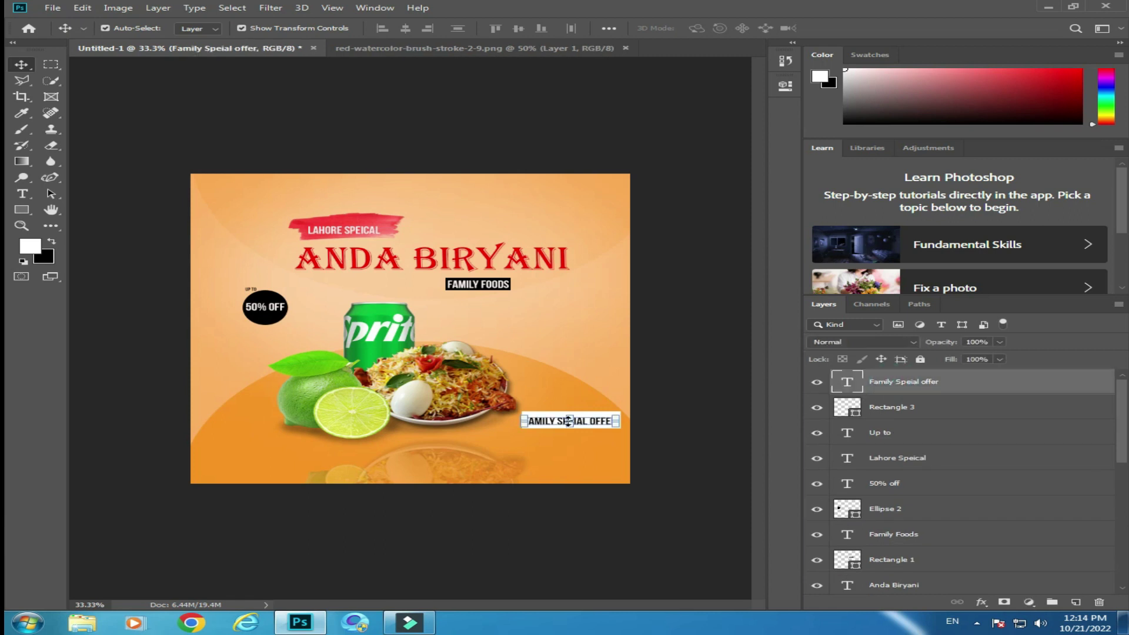
click(22, 195)
triple_click(584, 421)
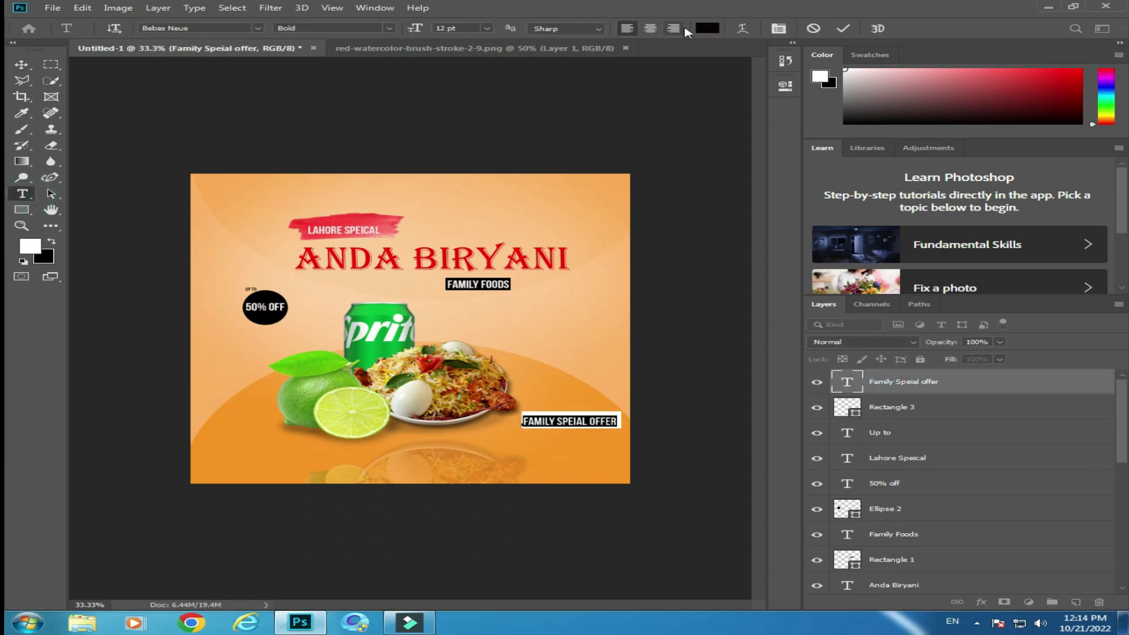
click(707, 28)
click(245, 381)
click(644, 374)
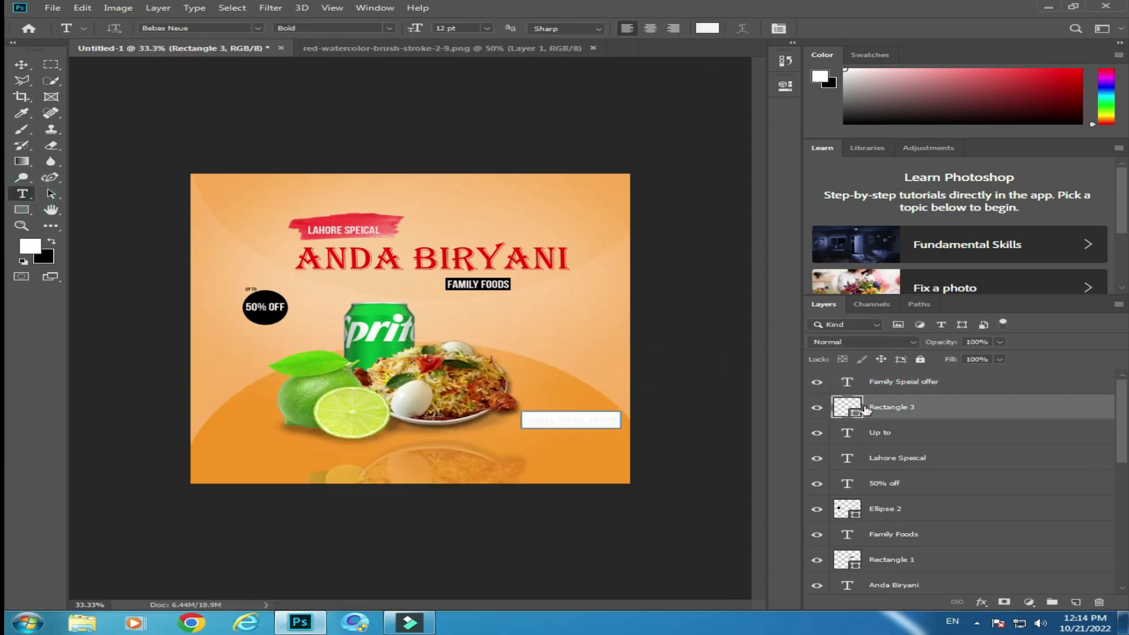
Step: Give Rectangle 3 behind the label a black fill
click(23, 209)
click(200, 28)
click(125, 83)
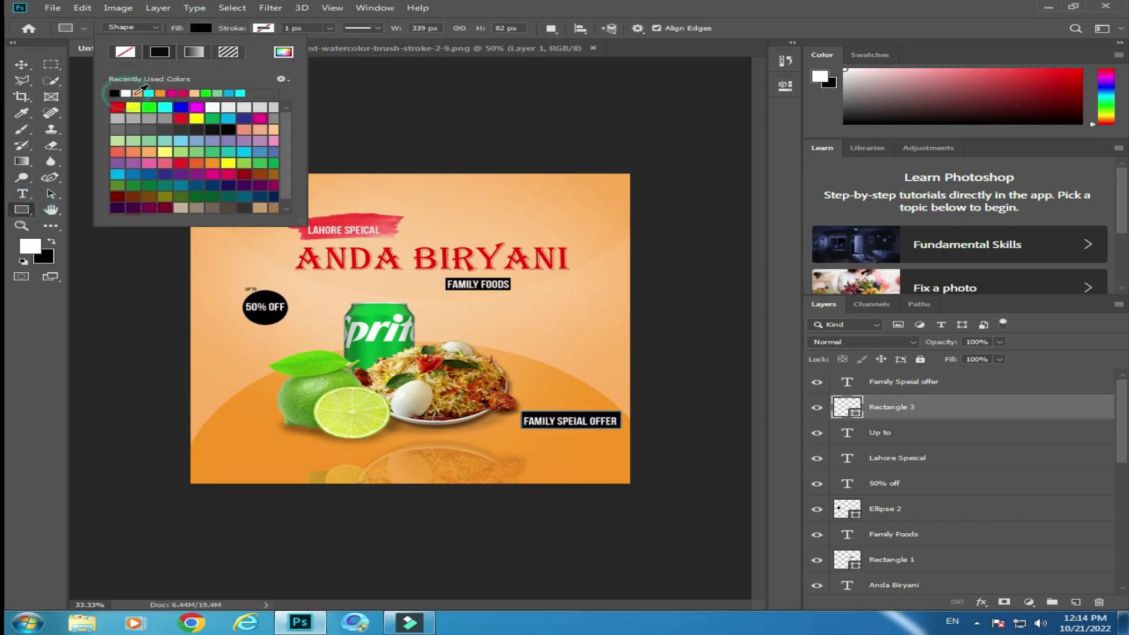
click(197, 28)
scroll(971, 500, down, 10)
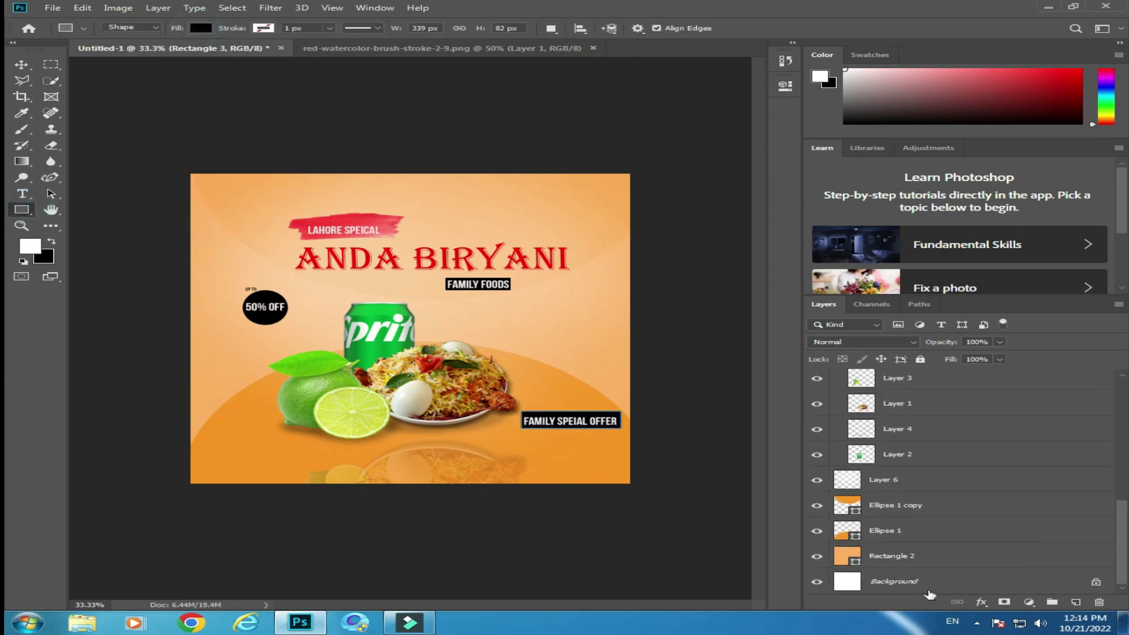
click(894, 582)
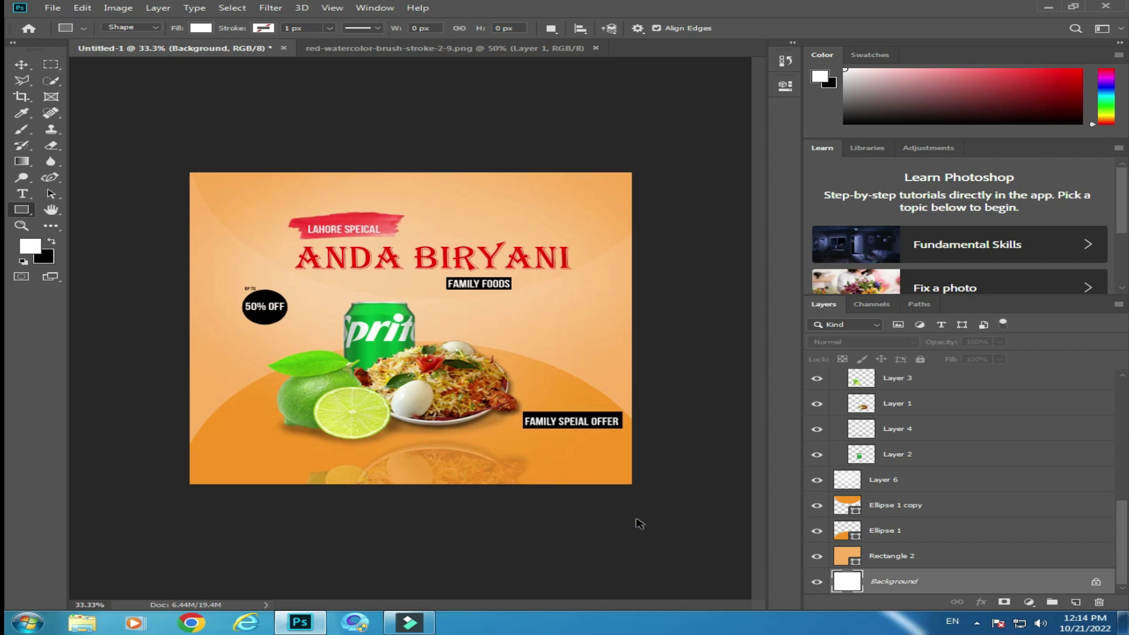
Step: Draw a wide rectangle (Rectangle 4) across the bottom reflection area
key(ctrl+plus)
scroll(146, 369, down, 3)
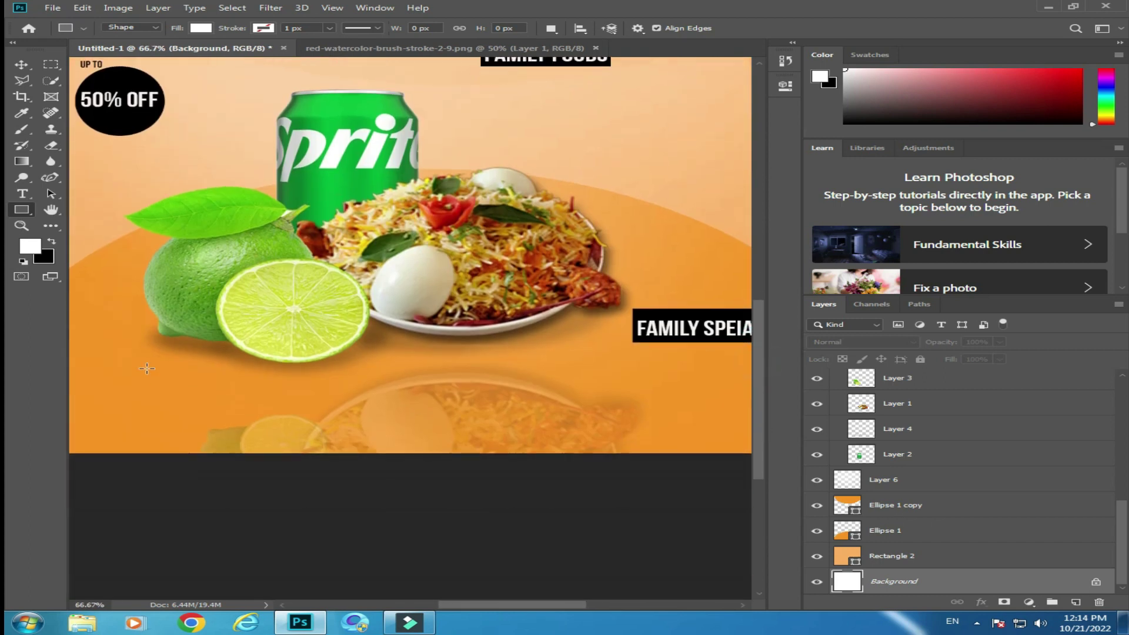
drag(301, 381, 558, 428)
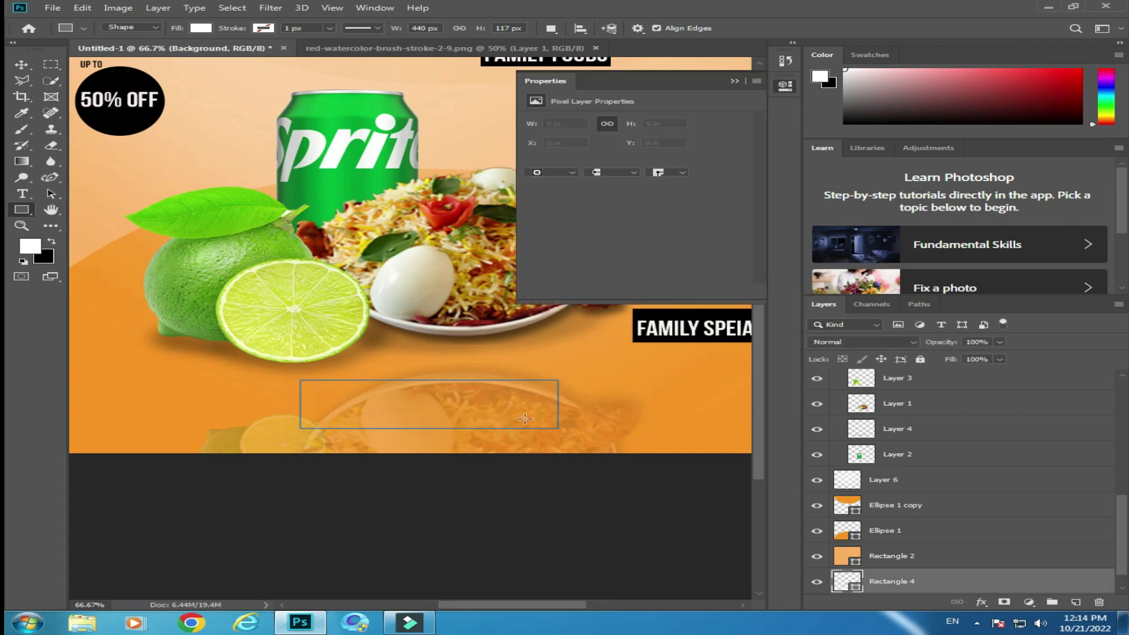
Step: Give Rectangle 4 a thick white outline and move it above the food layers
click(565, 161)
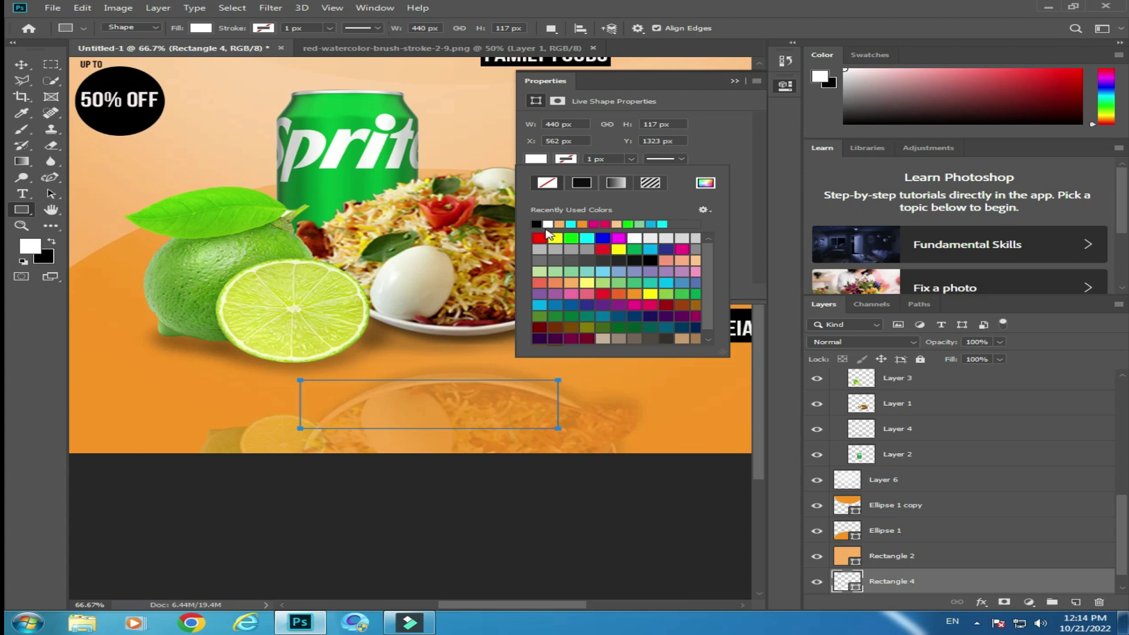
click(550, 225)
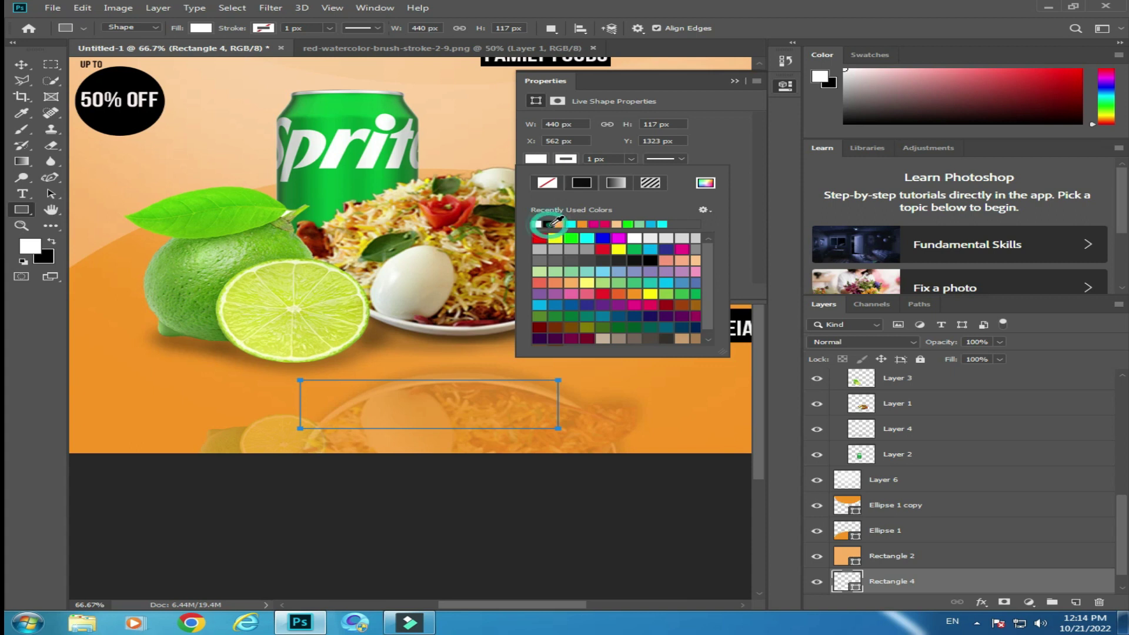
click(547, 162)
click(542, 161)
click(631, 159)
drag(616, 172, 650, 174)
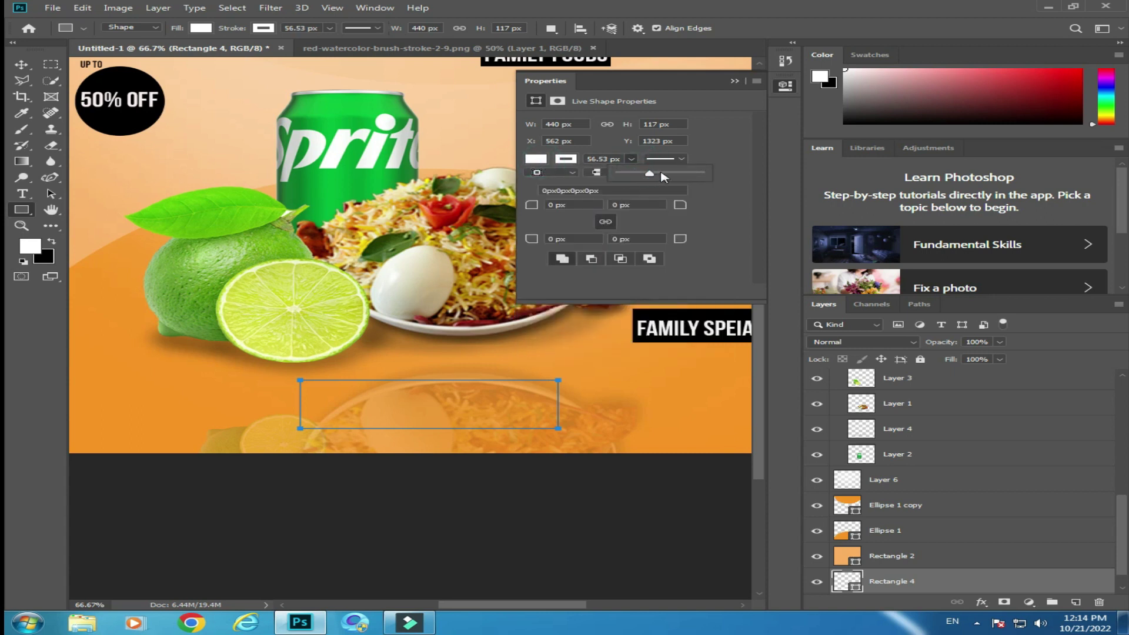
click(629, 160)
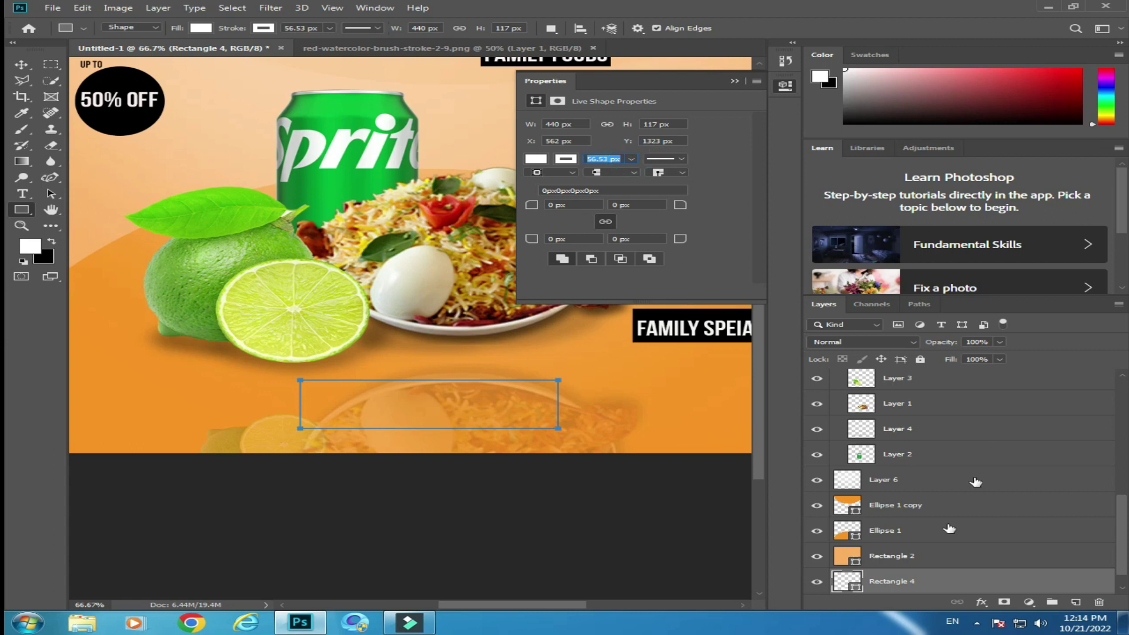
drag(906, 581, 918, 383)
Step: Set the rectangle's fill to 0%, outline to about 10 px and corners to 20 px
click(1000, 358)
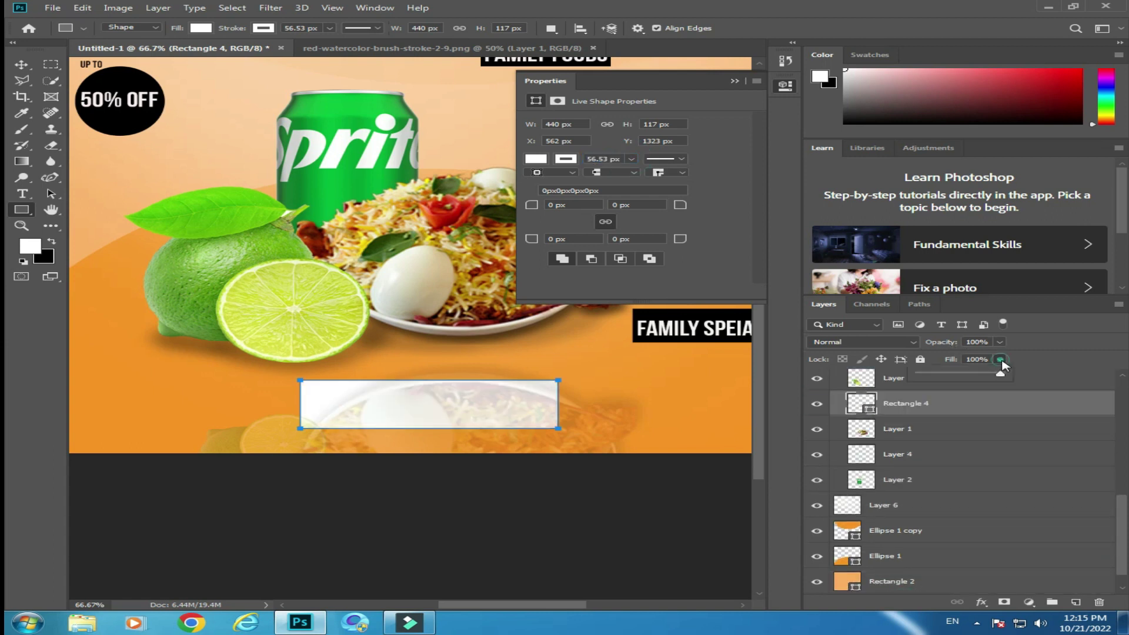
drag(1006, 374, 919, 374)
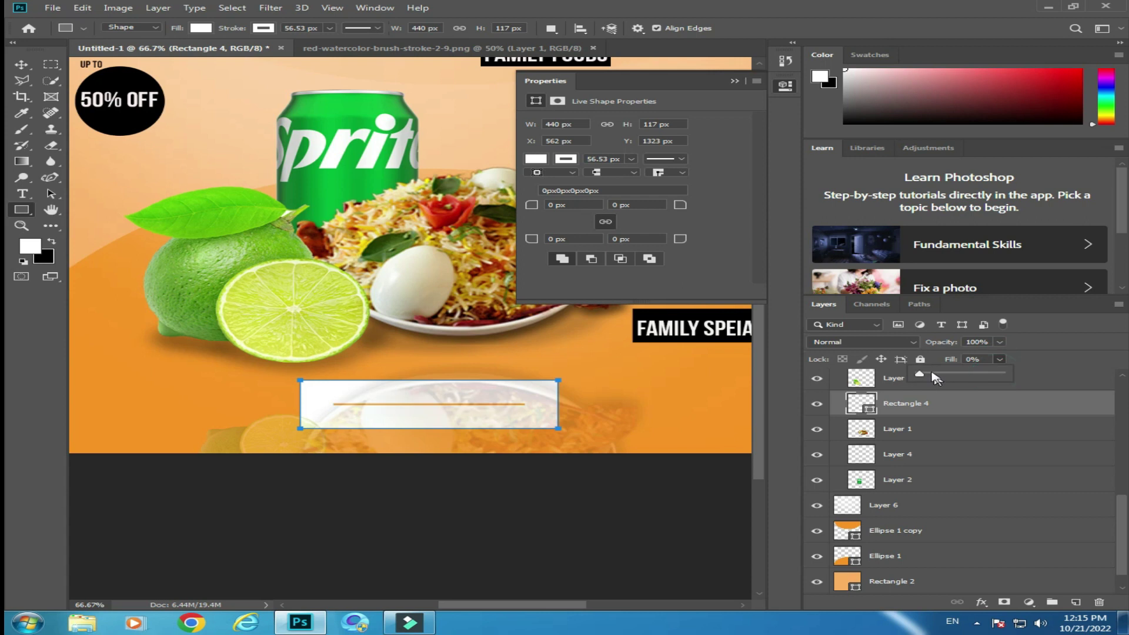
click(631, 159)
mouse_move(623, 172)
mouse_down()
mouse_move(610, 176)
mouse_move(620, 176)
mouse_up()
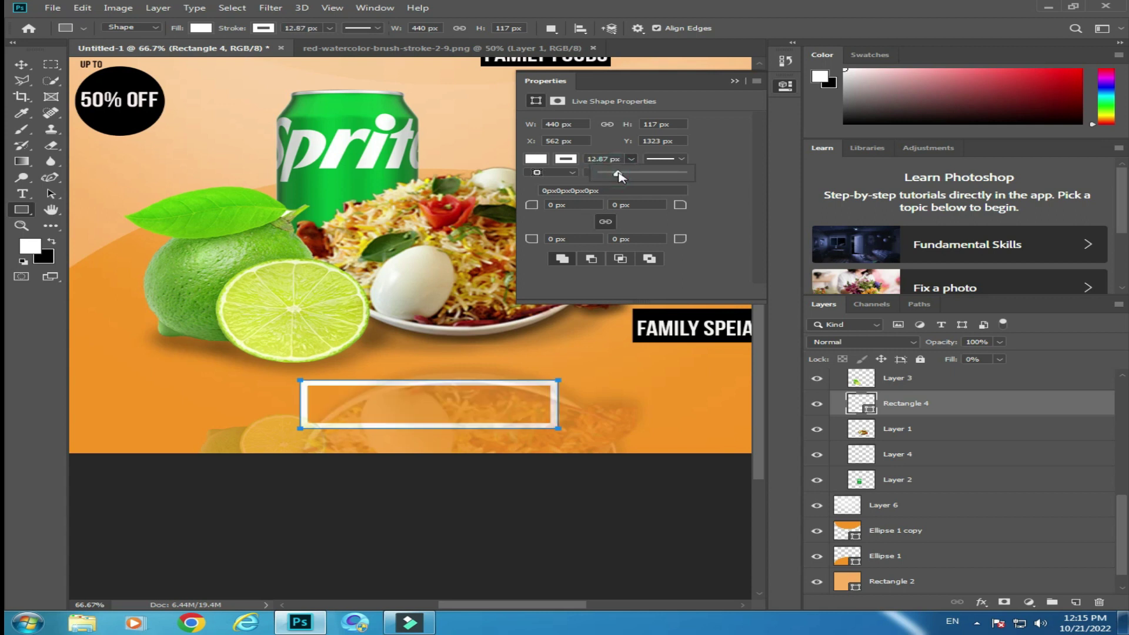
click(629, 239)
key(Up)
key(Up)
key(Up)
key(Up)
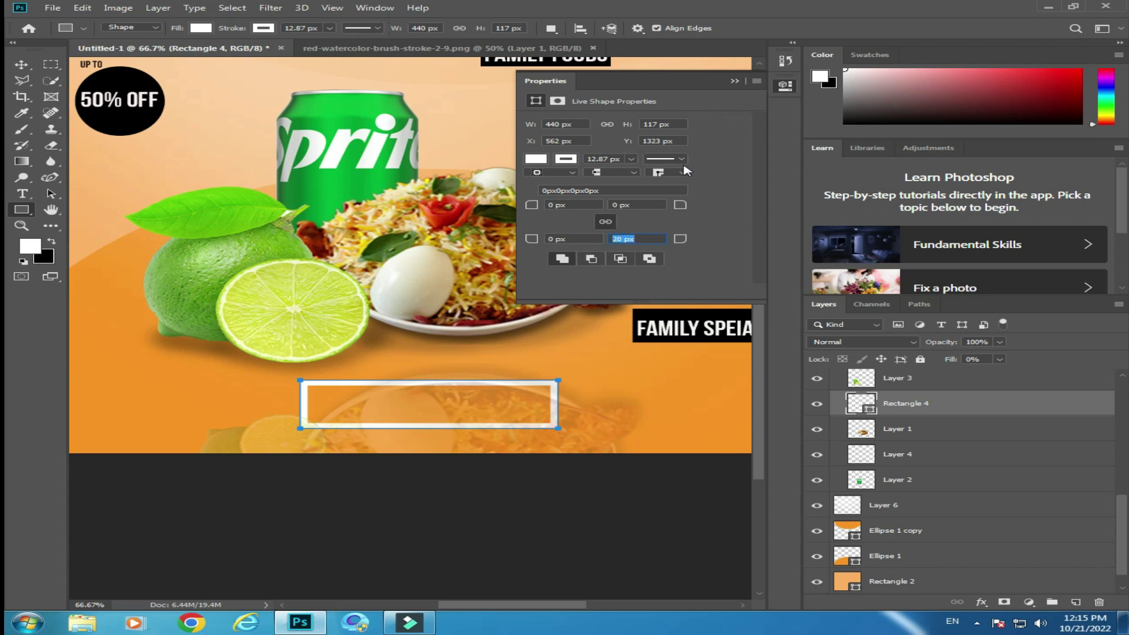
click(572, 234)
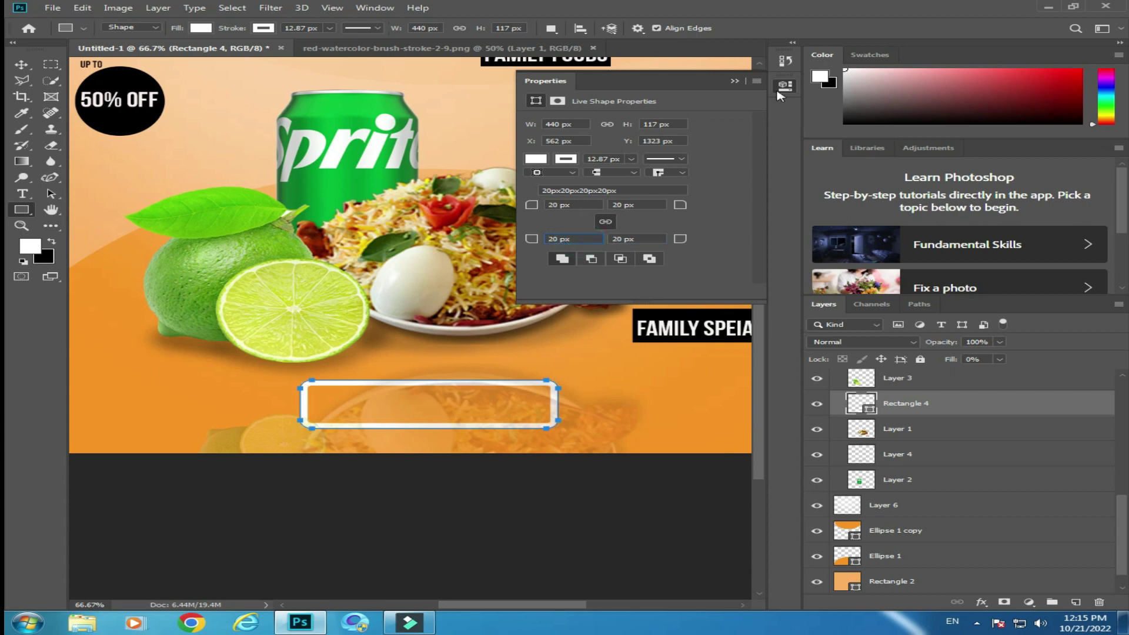
click(735, 82)
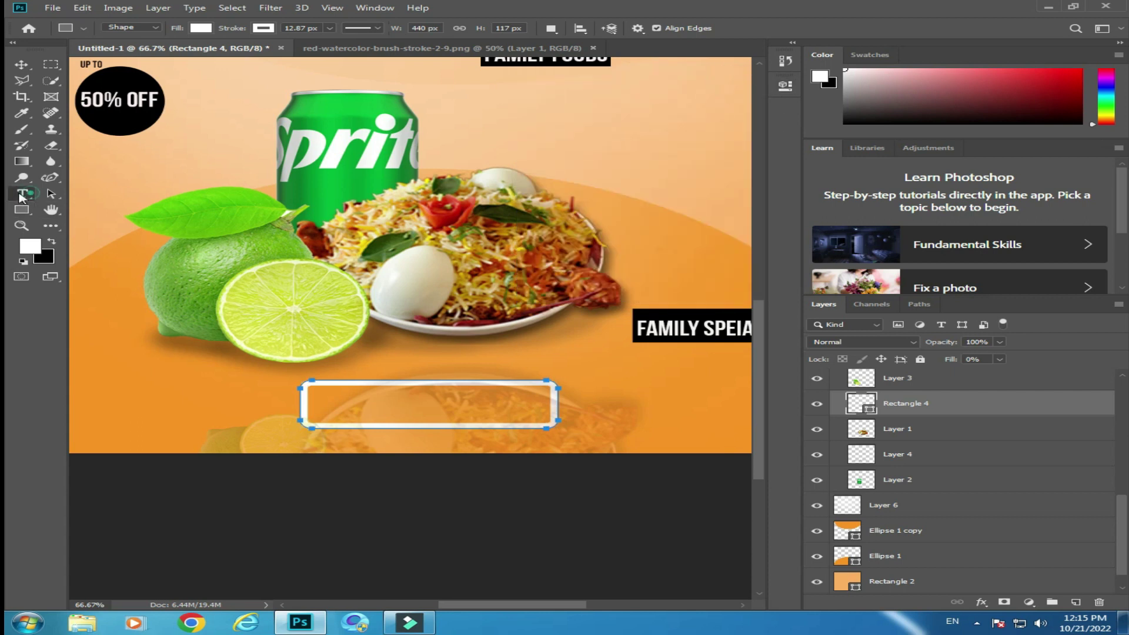
click(21, 194)
Step: Type 'ORDER NOW' inside the rounded frame in black
click(898, 378)
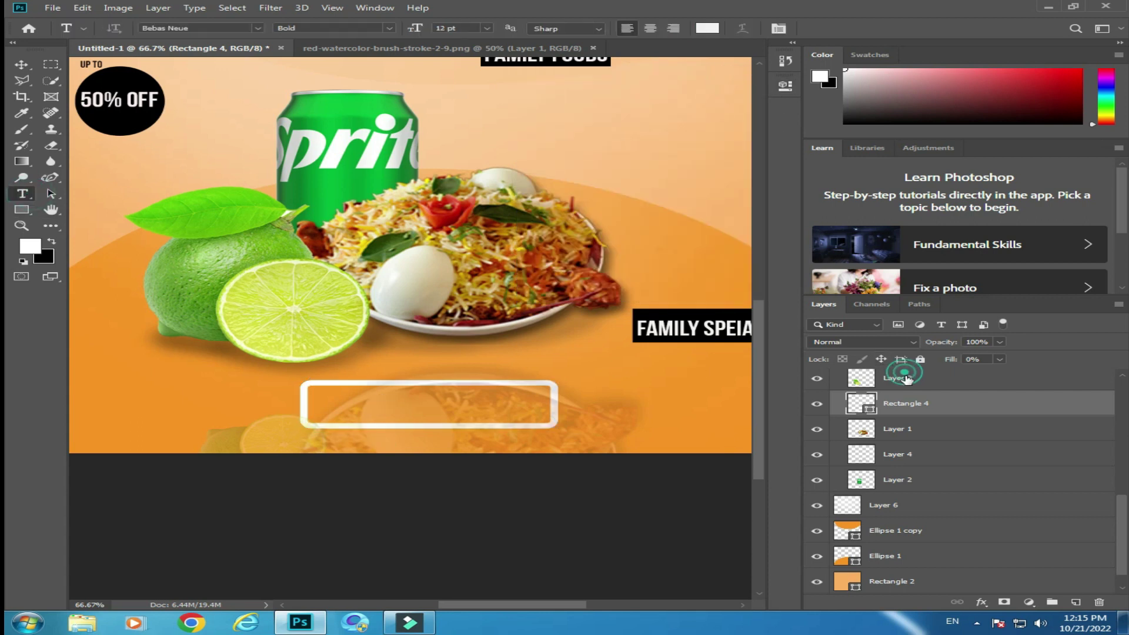
click(355, 409)
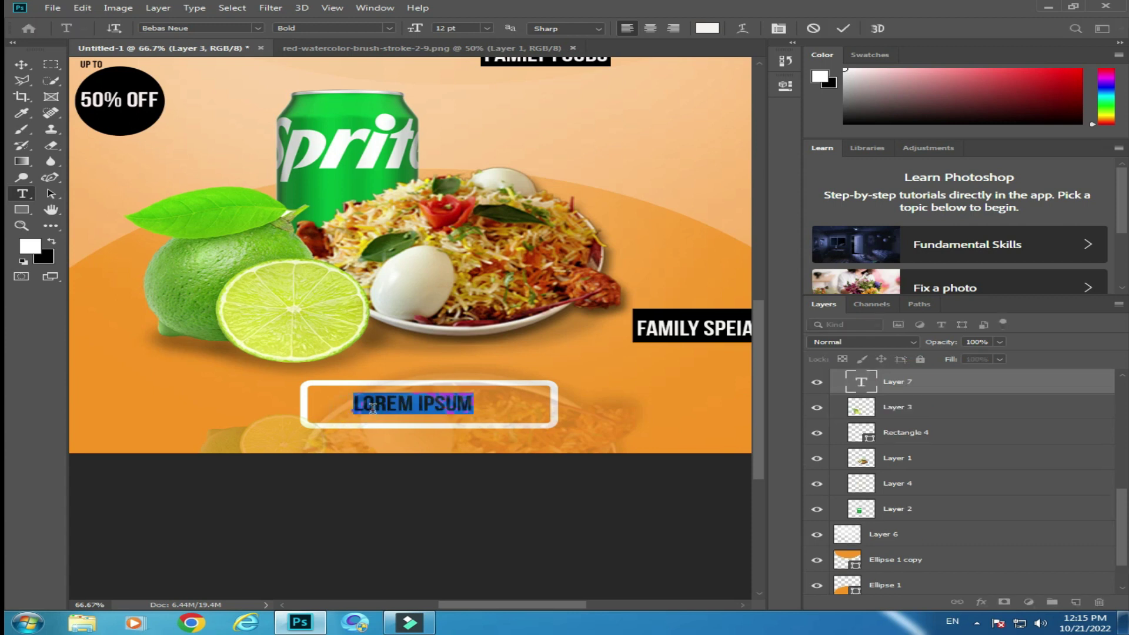
text(OR)
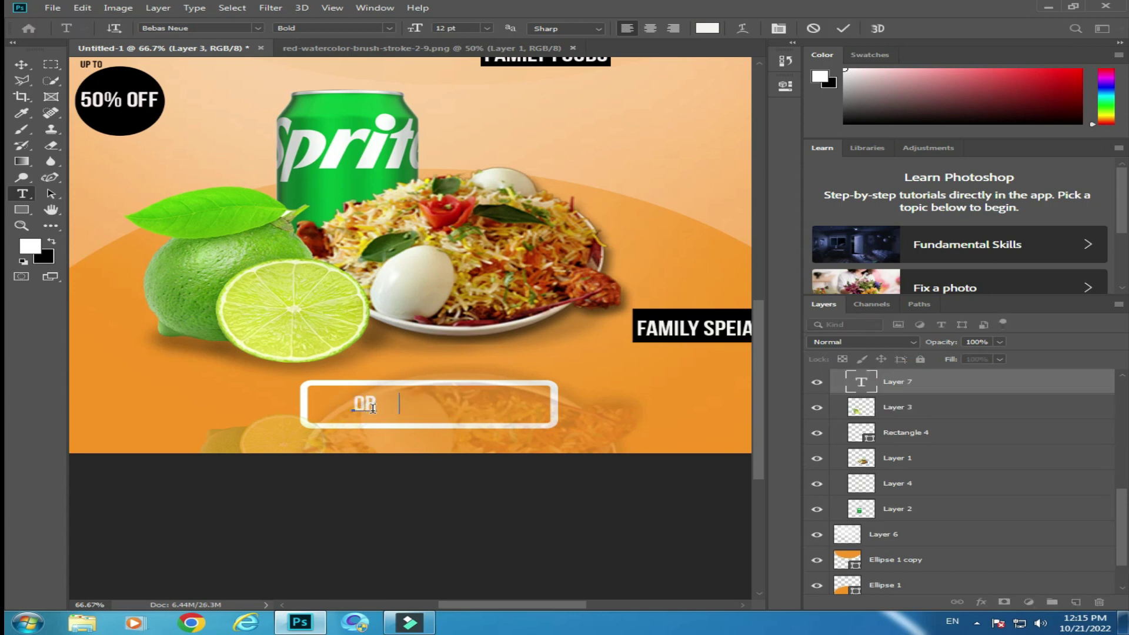
text(DER NOW)
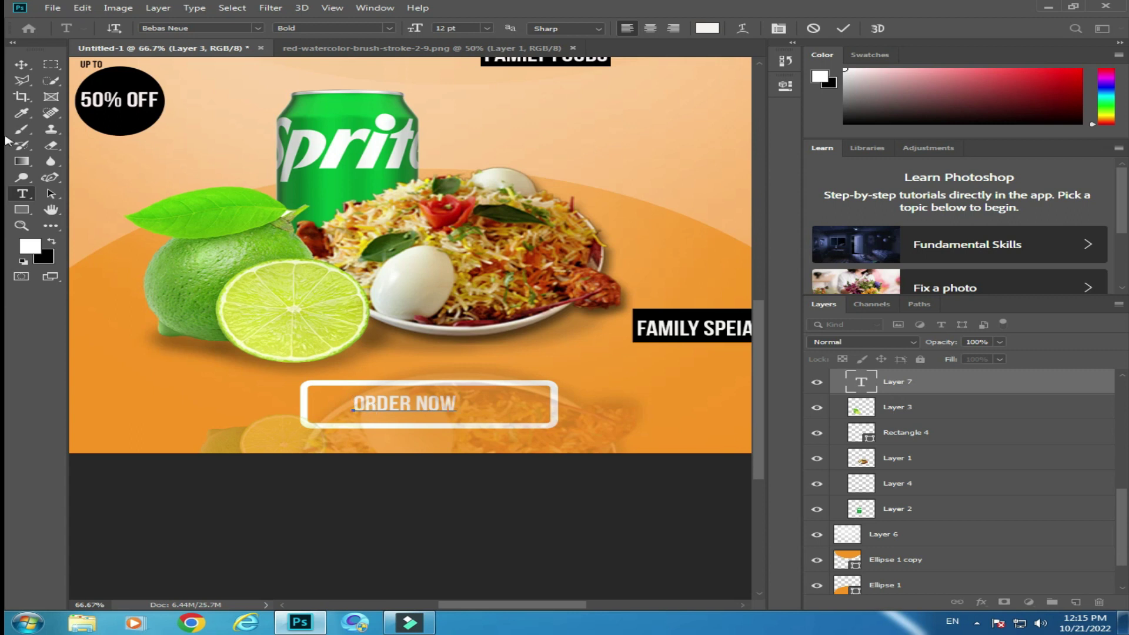
key(ctrl+a)
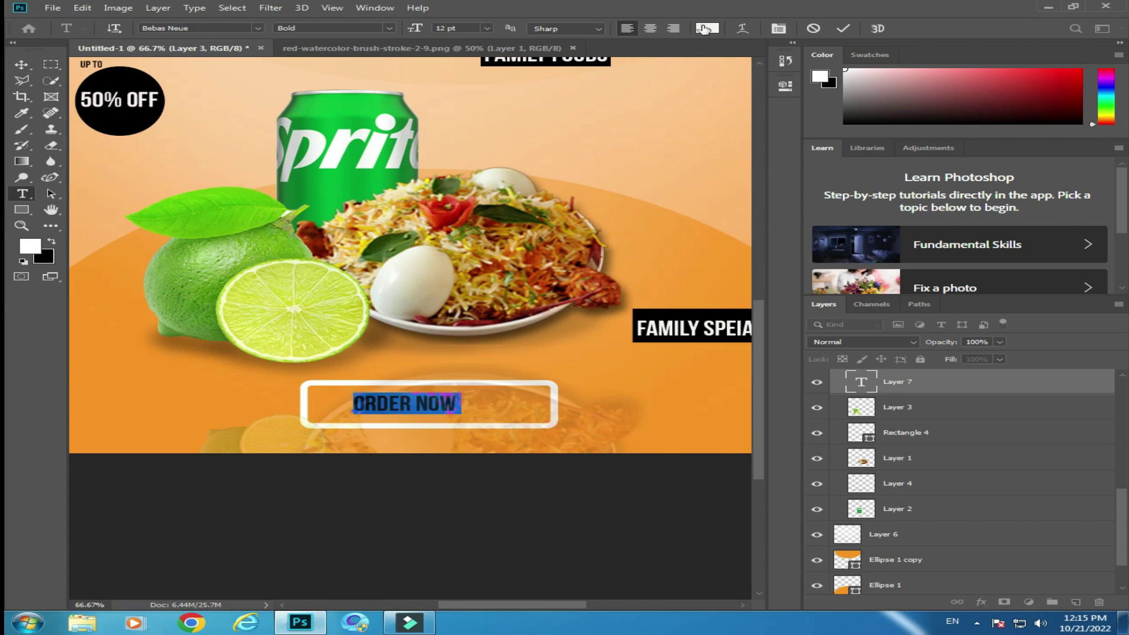
click(704, 28)
drag(391, 479, 452, 534)
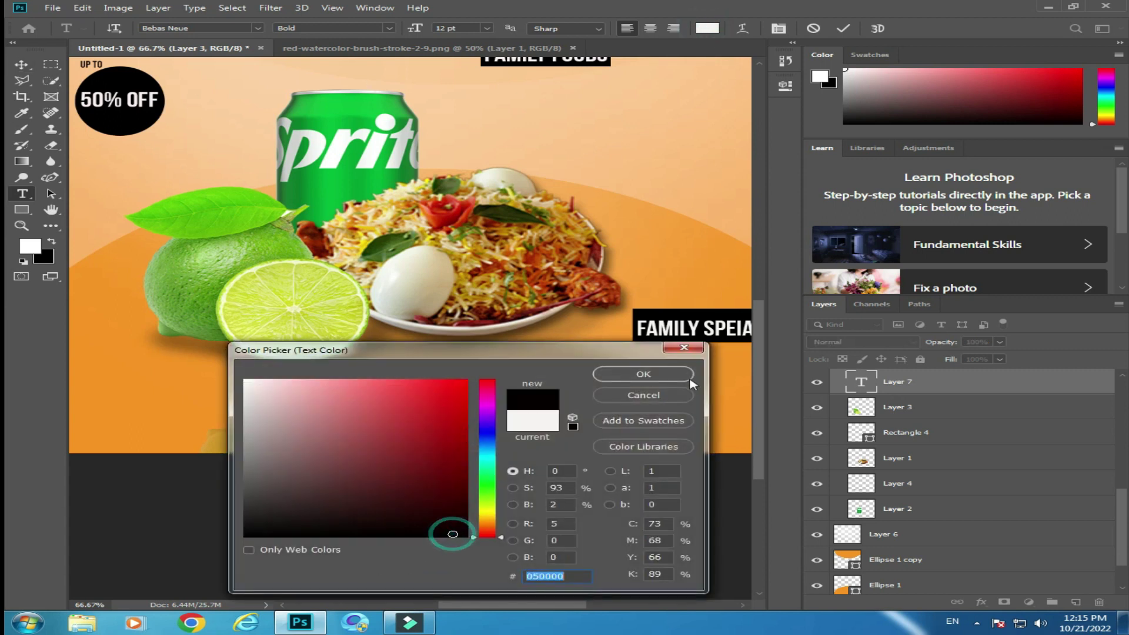
click(668, 374)
Step: Enlarge the ORDER NOW text to fill the button
click(22, 64)
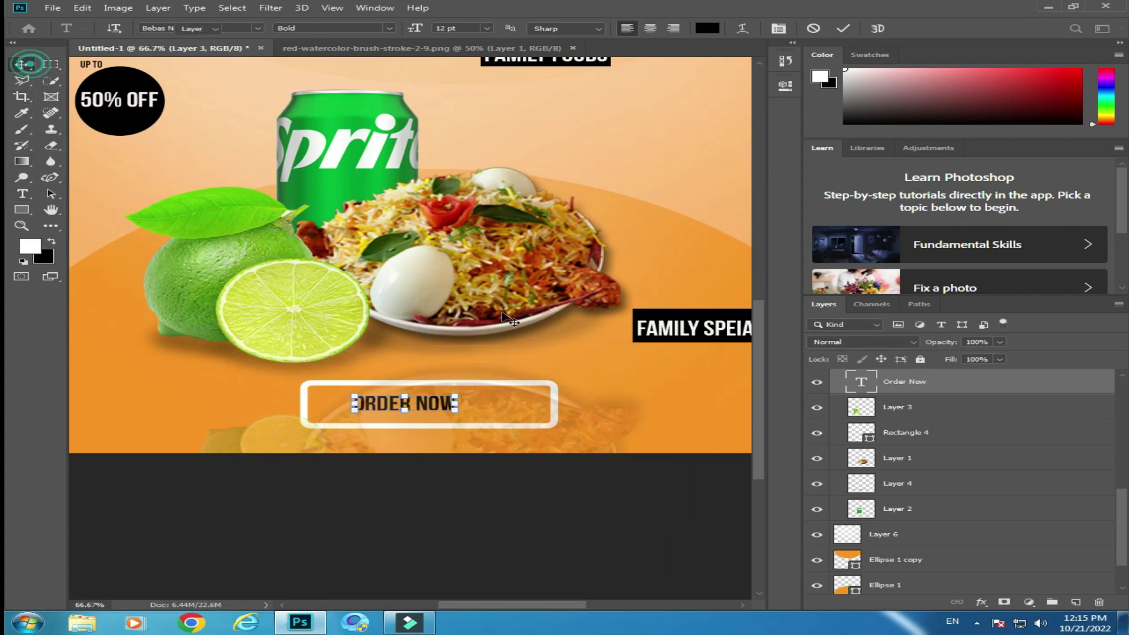
key(ctrl+t)
mouse_move(458, 396)
mouse_down()
mouse_move(585, 343)
mouse_move(456, 409)
mouse_up()
click(22, 194)
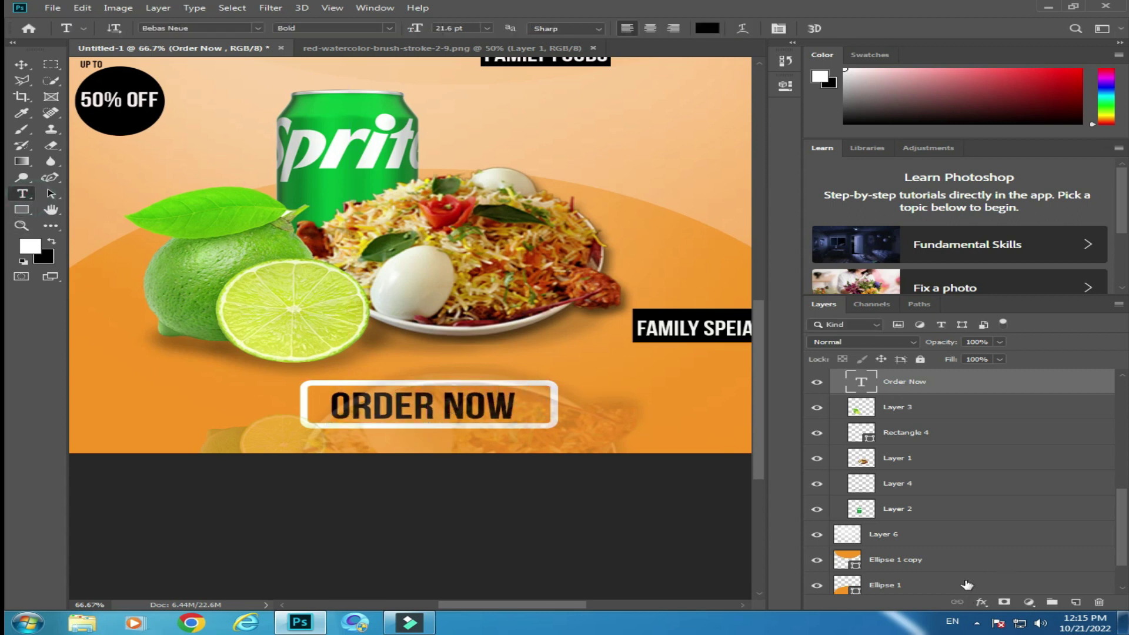
key(ctrl+minus)
key(ctrl+minus)
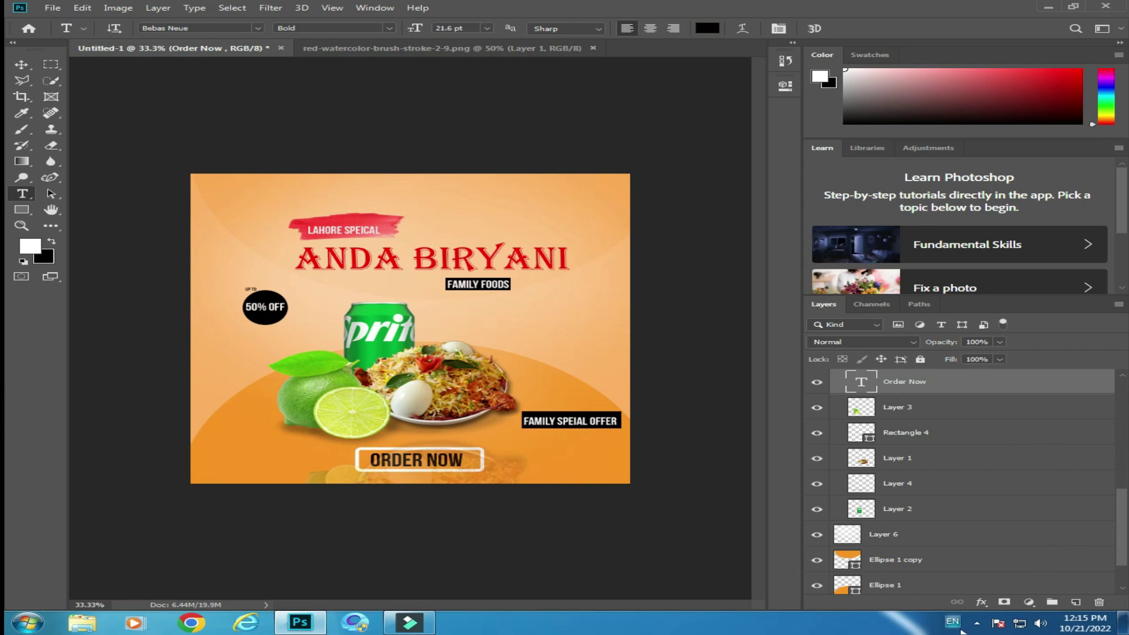
Step: Save the poster in JPEG format to the Desktop under the name 'anda biryani'
click(52, 7)
click(52, 141)
click(254, 271)
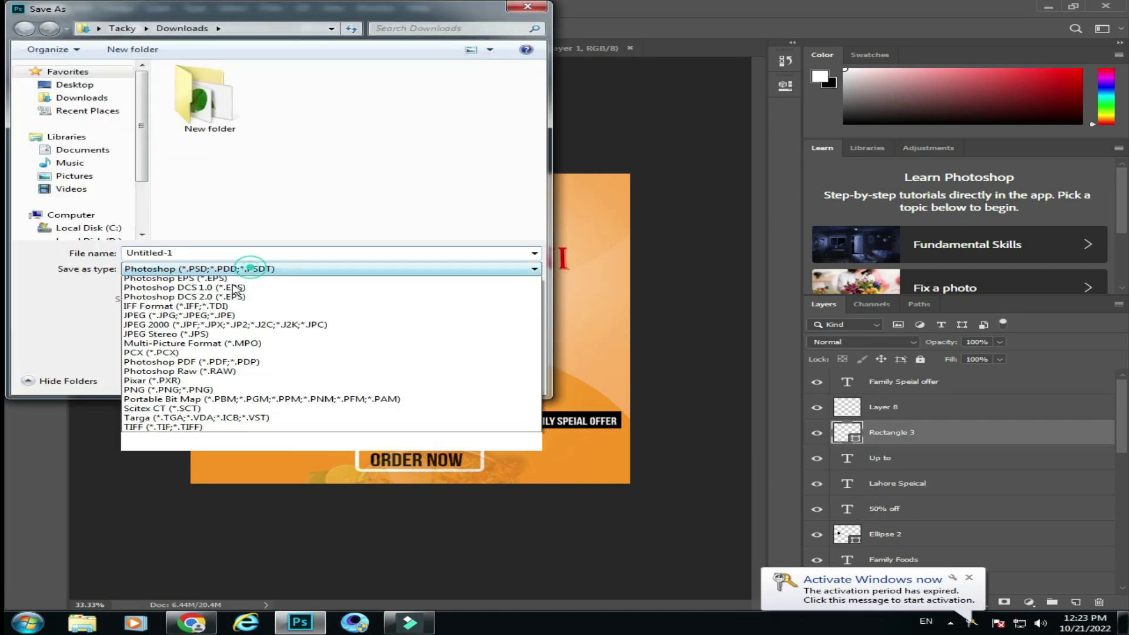
click(253, 365)
click(88, 73)
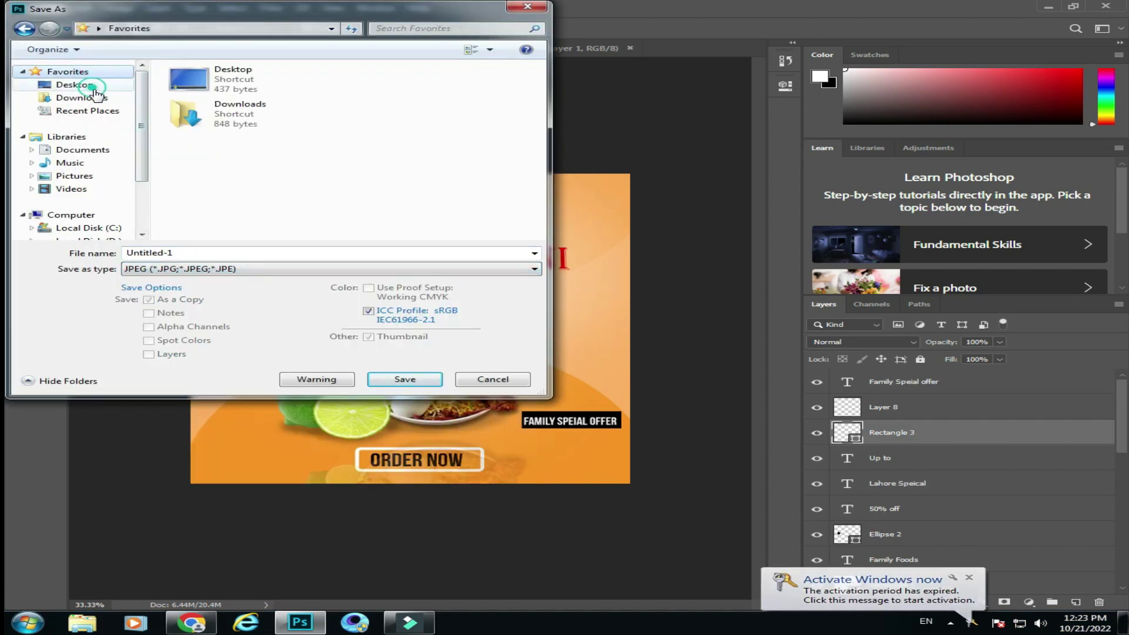
double_click(235, 253)
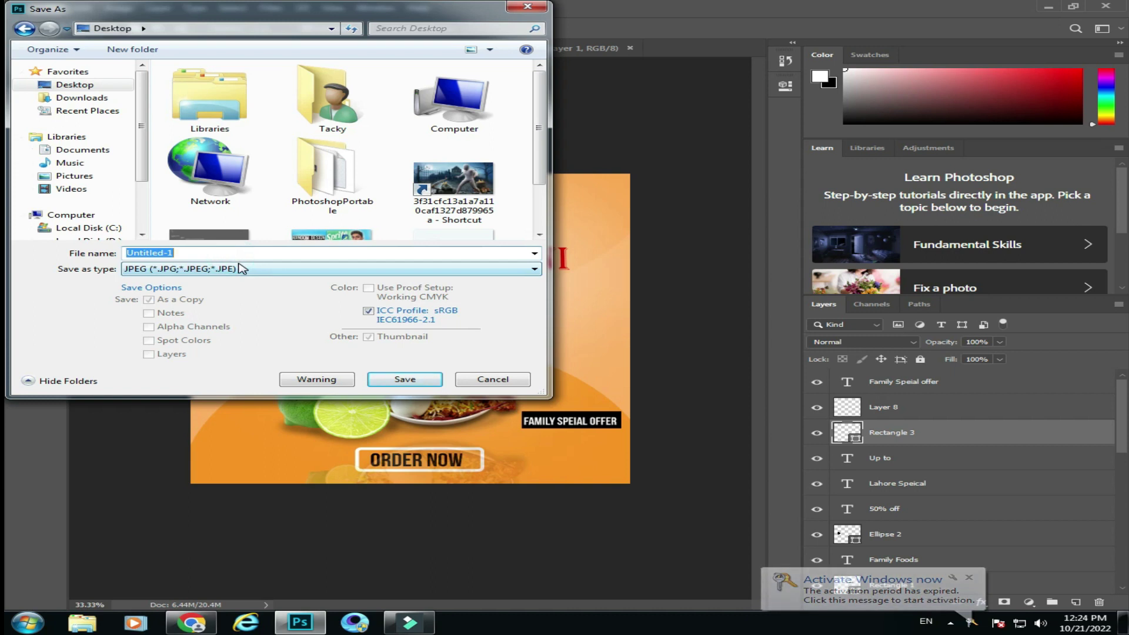
text(anda bir)
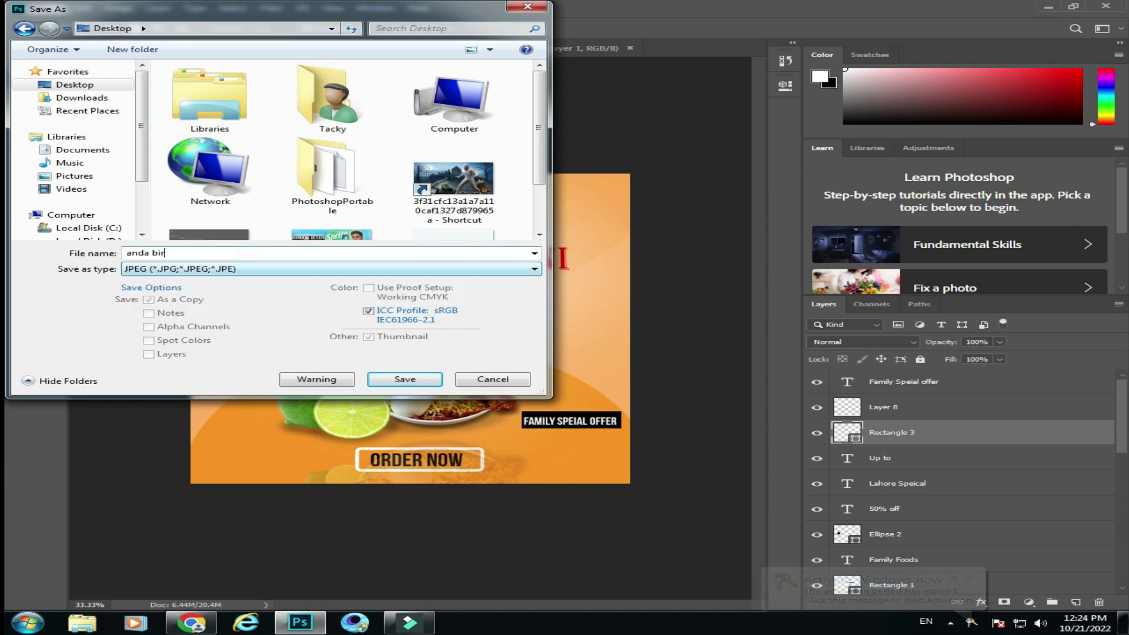
text(yani)
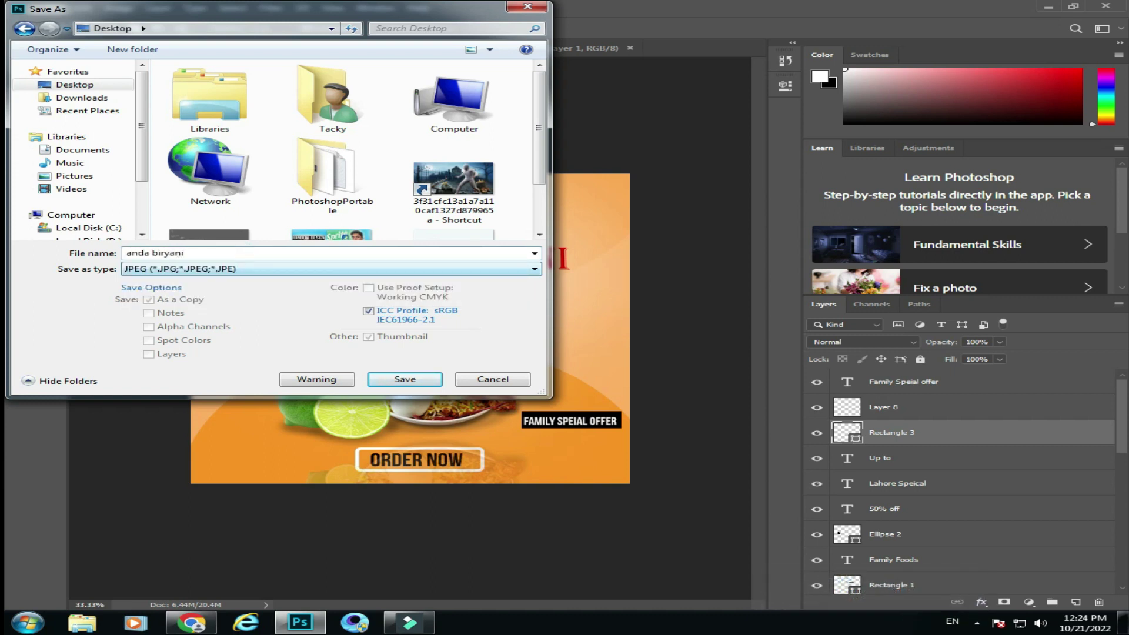
key(Return)
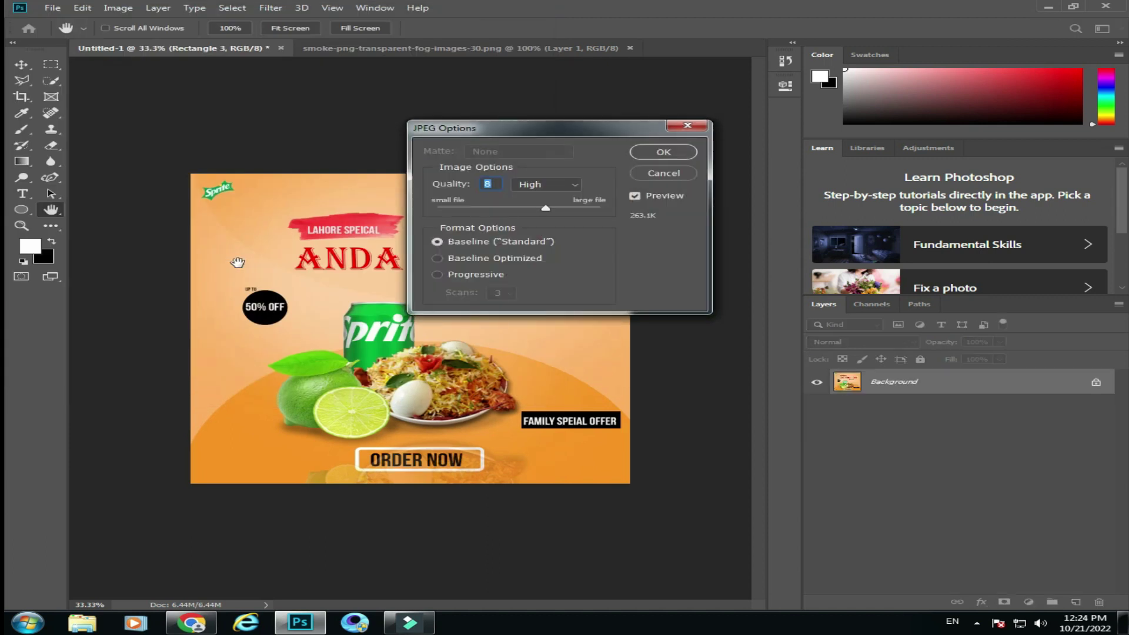
Step: Raise the JPEG quality to maximum and confirm the export
click(552, 207)
drag(552, 207, 568, 206)
click(663, 152)
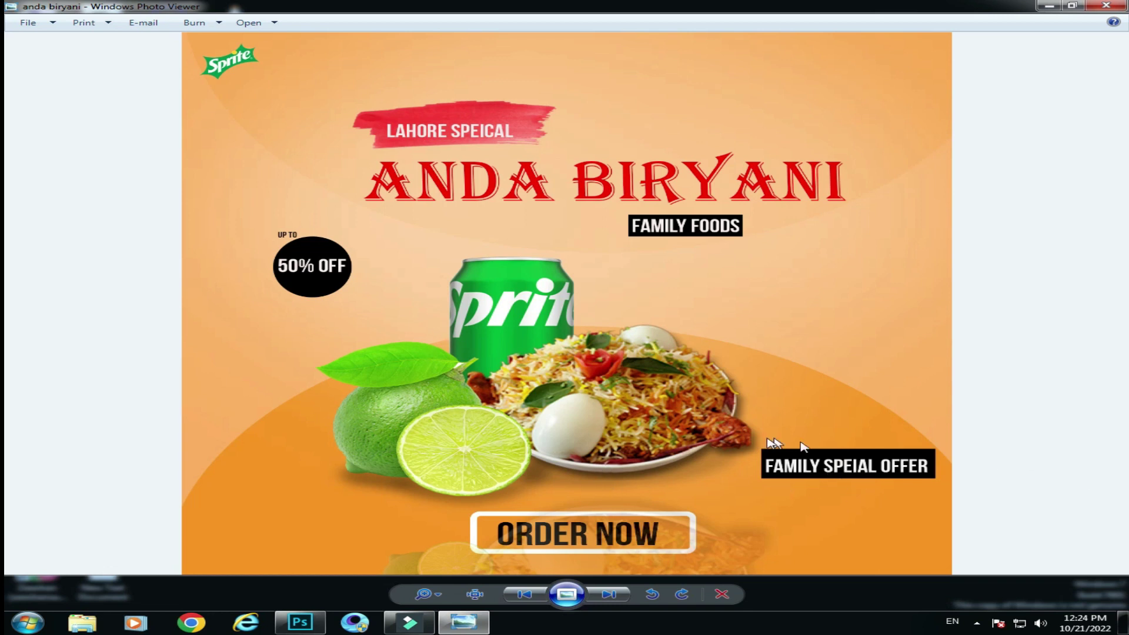
Step: Leave Windows Photo Viewer and return to the layered Anda Biryani document in Photoshop
click(300, 622)
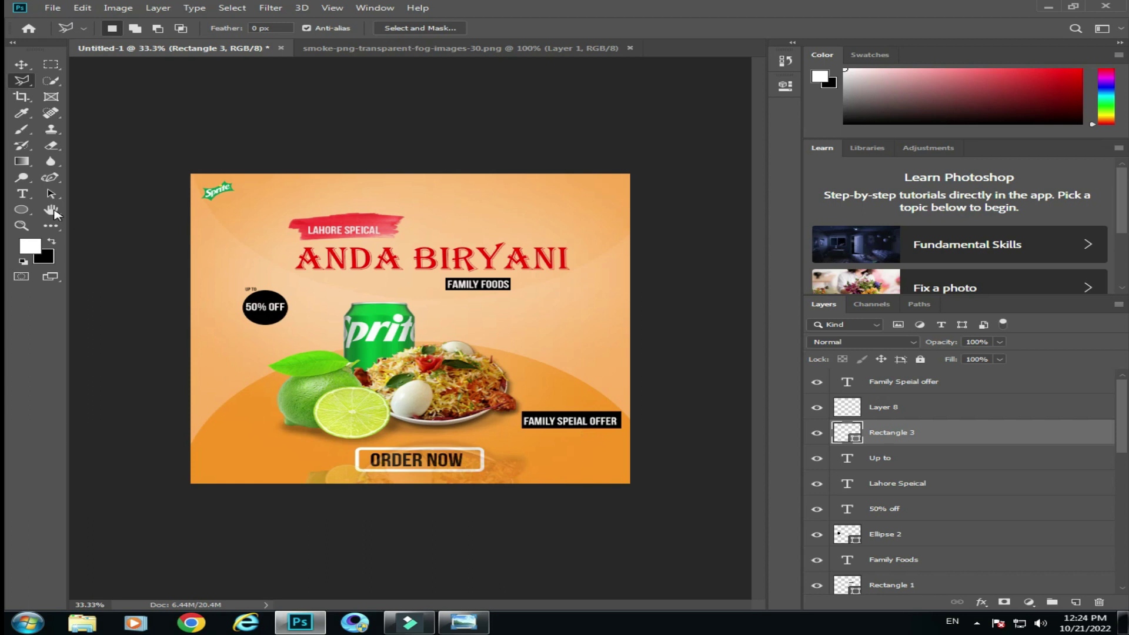
Step: Add the missing 'C' so the label reads 'FAMILY SPECIAL OFFER'
click(573, 421)
text(C)
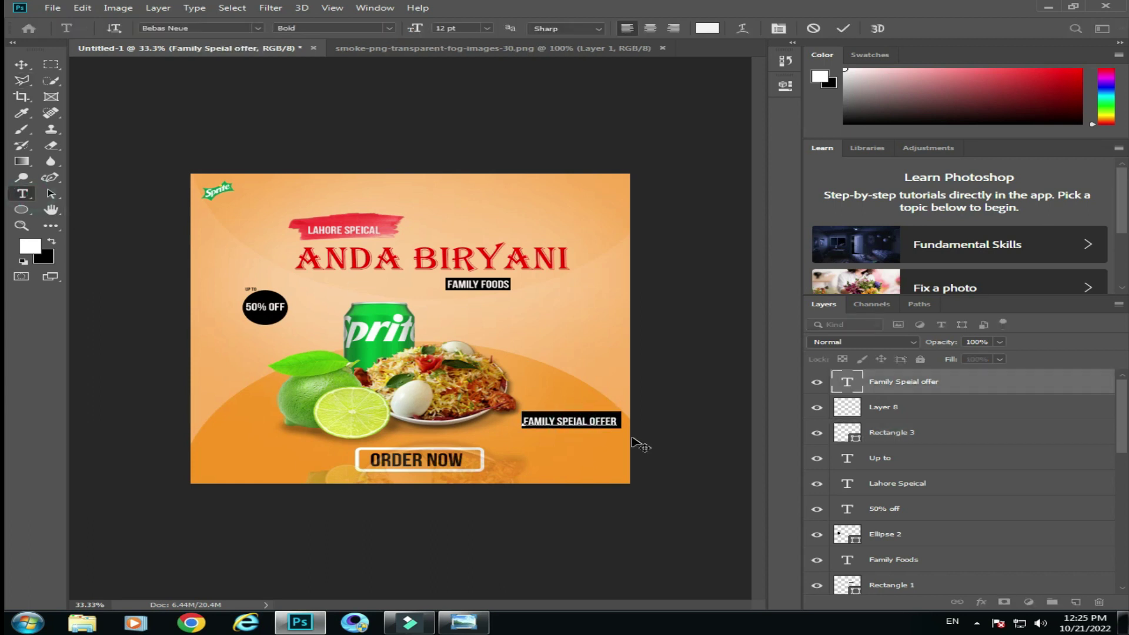
key(ctrl)
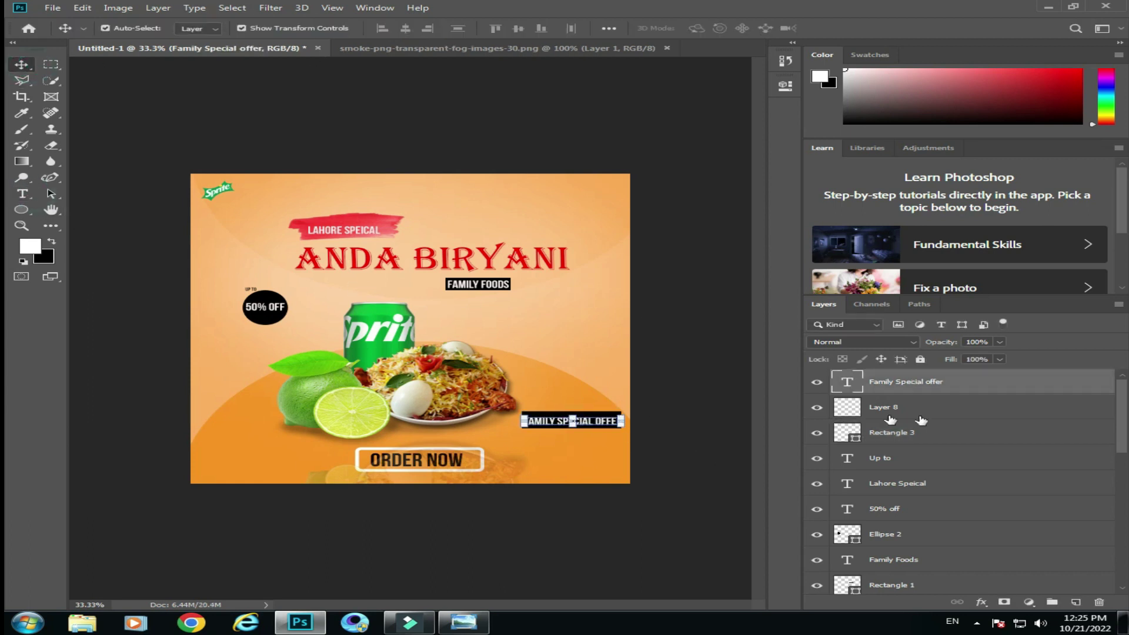
Step: Widen the Rectangle 3 black box to fit the corrected label
click(894, 408)
click(899, 434)
drag(632, 422, 635, 421)
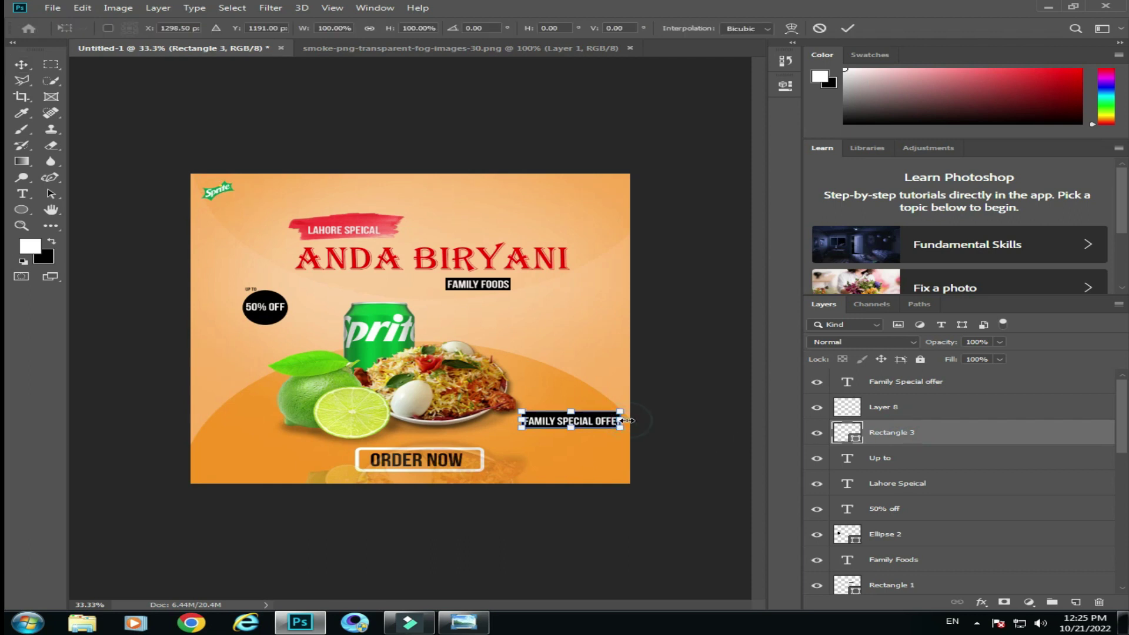
click(897, 484)
Step: Zoom in and stretch the black box slightly further right, then zoom back out
key(ctrl+plus)
key(ctrl+plus)
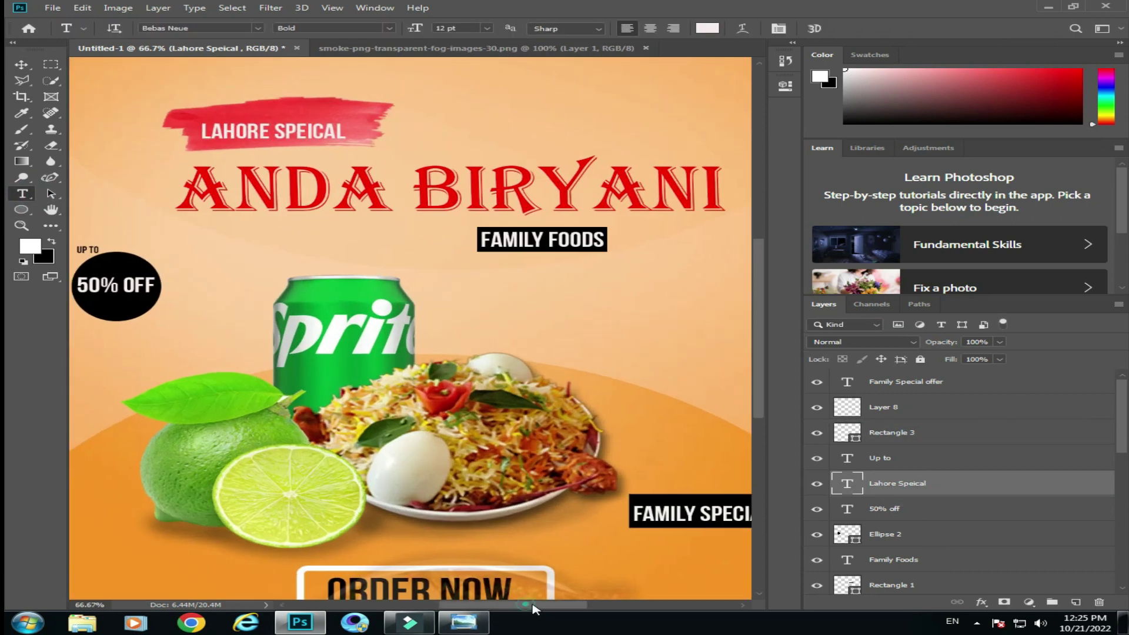
drag(537, 604, 578, 604)
drag(759, 376, 764, 406)
key(alt+bracketright)
key(alt+bracketright)
key(v)
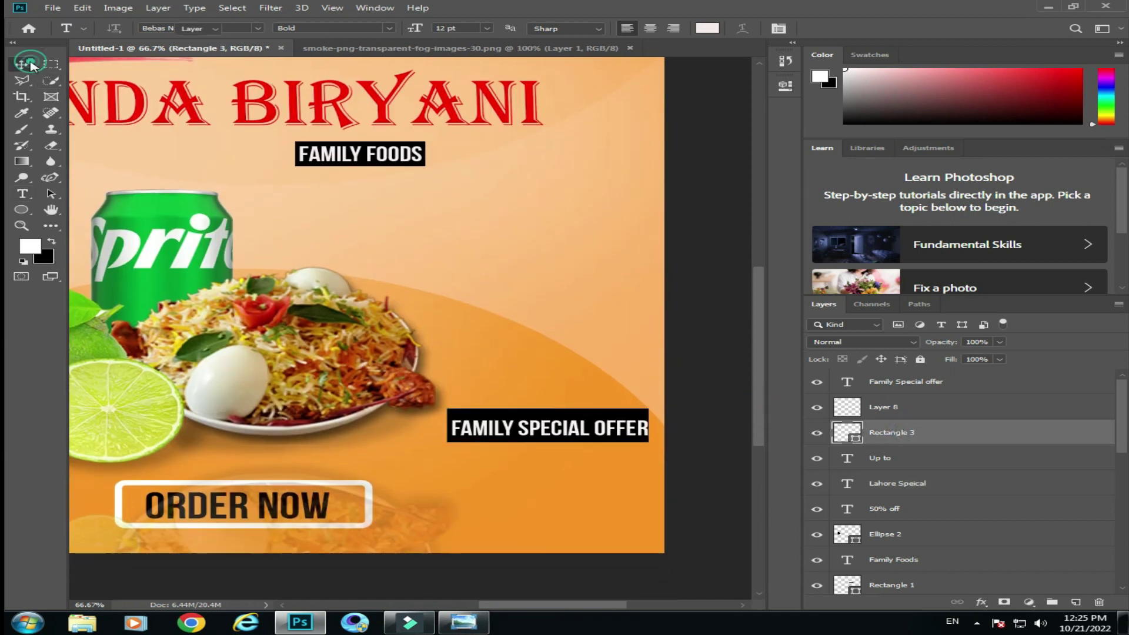
drag(650, 430, 653, 428)
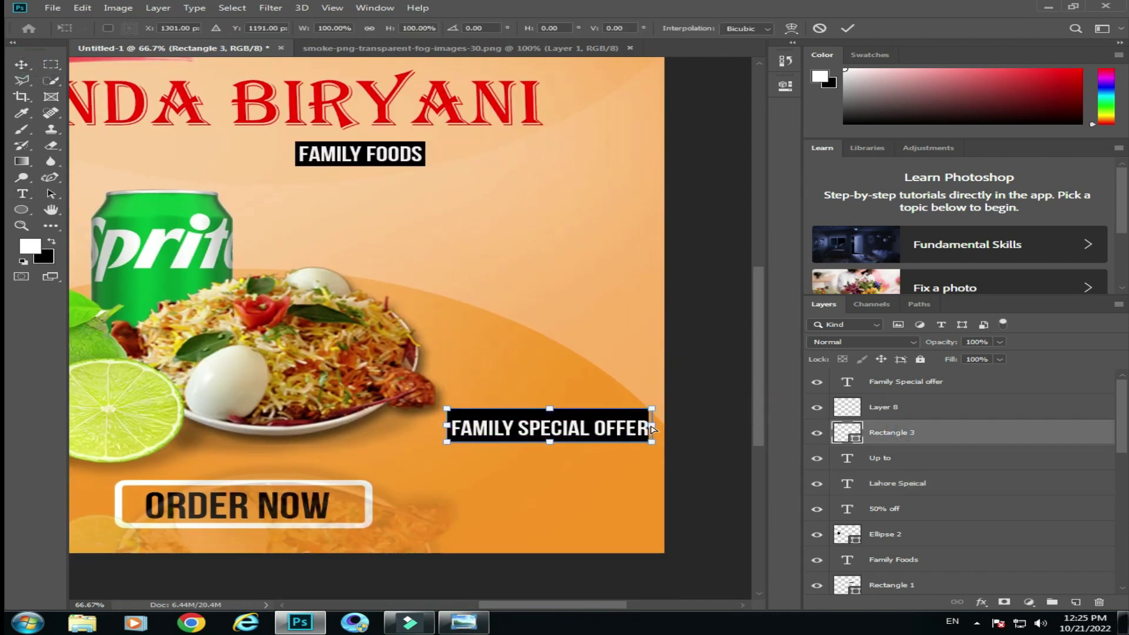
key(t)
click(928, 535)
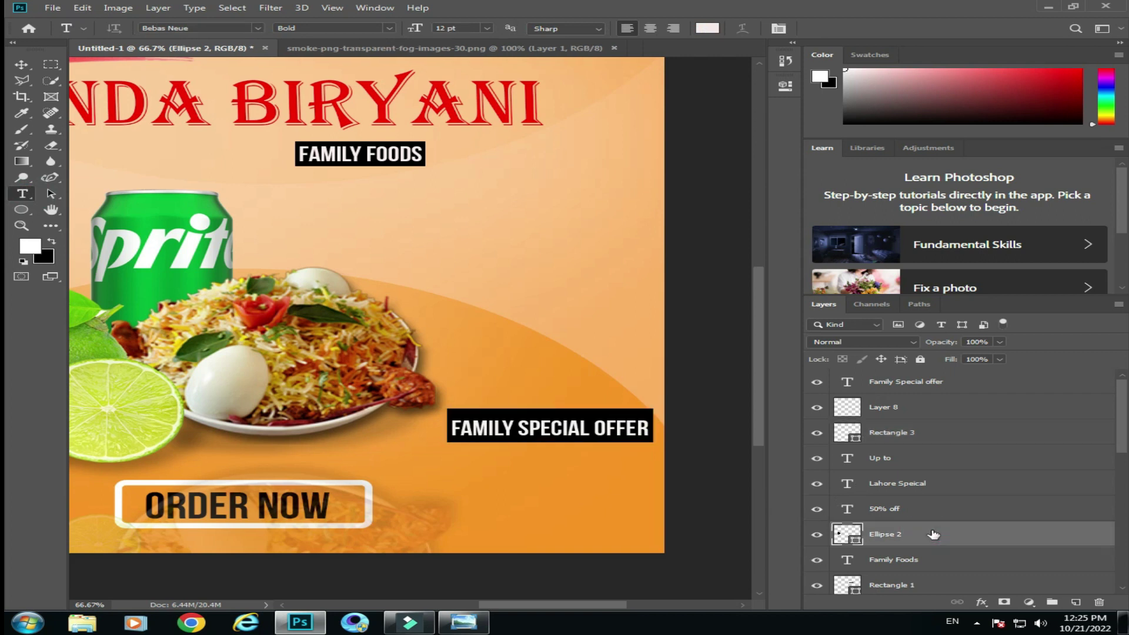
key(ctrl+minus)
key(ctrl+minus)
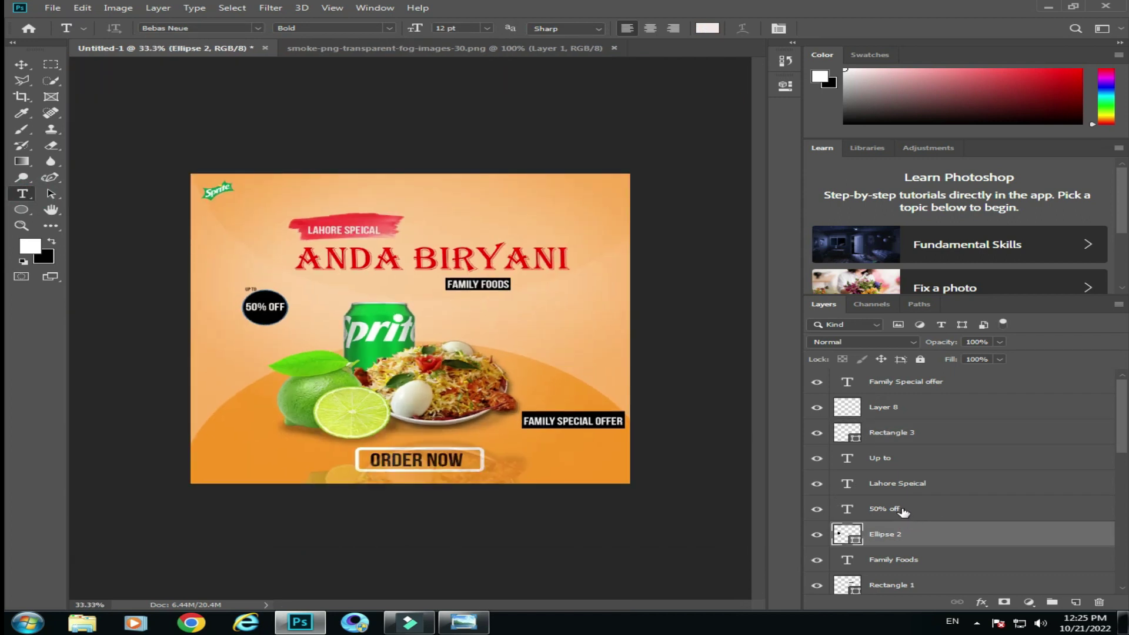
Step: Re-export the poster as JPEG, replacing the existing anda biryani.jpg
click(52, 7)
click(64, 144)
click(226, 269)
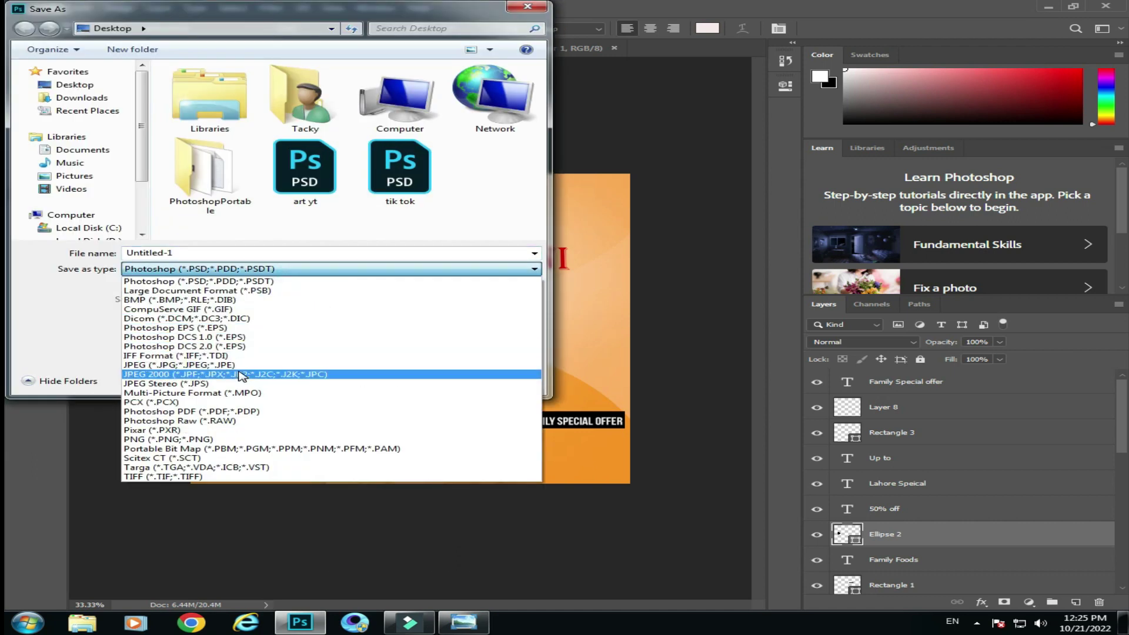
click(229, 365)
click(234, 225)
click(406, 379)
click(609, 310)
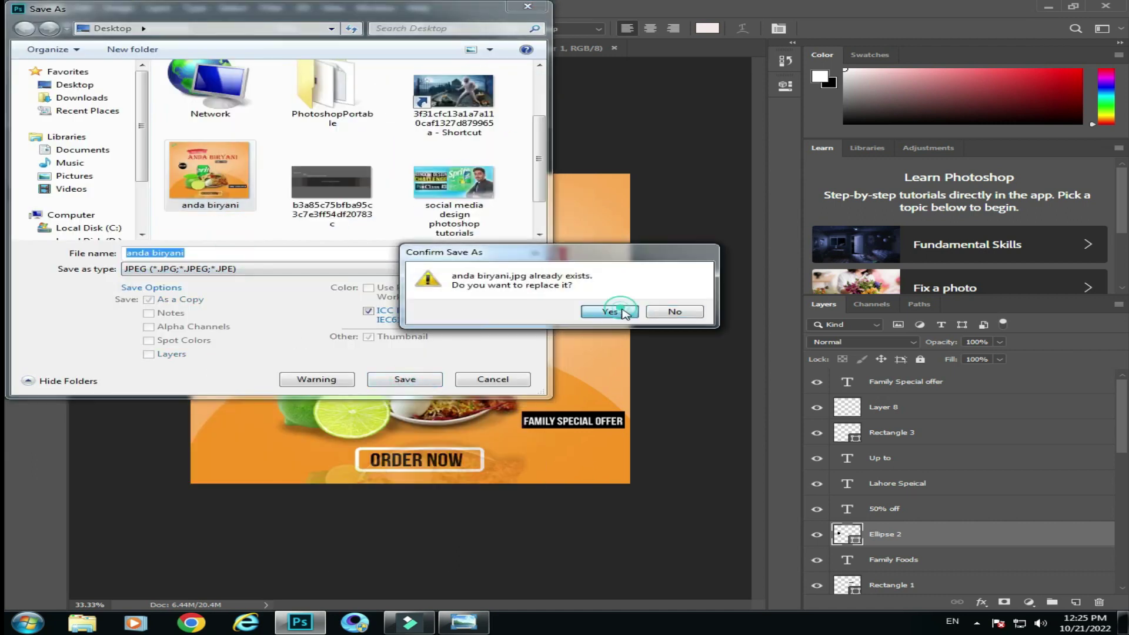
click(662, 146)
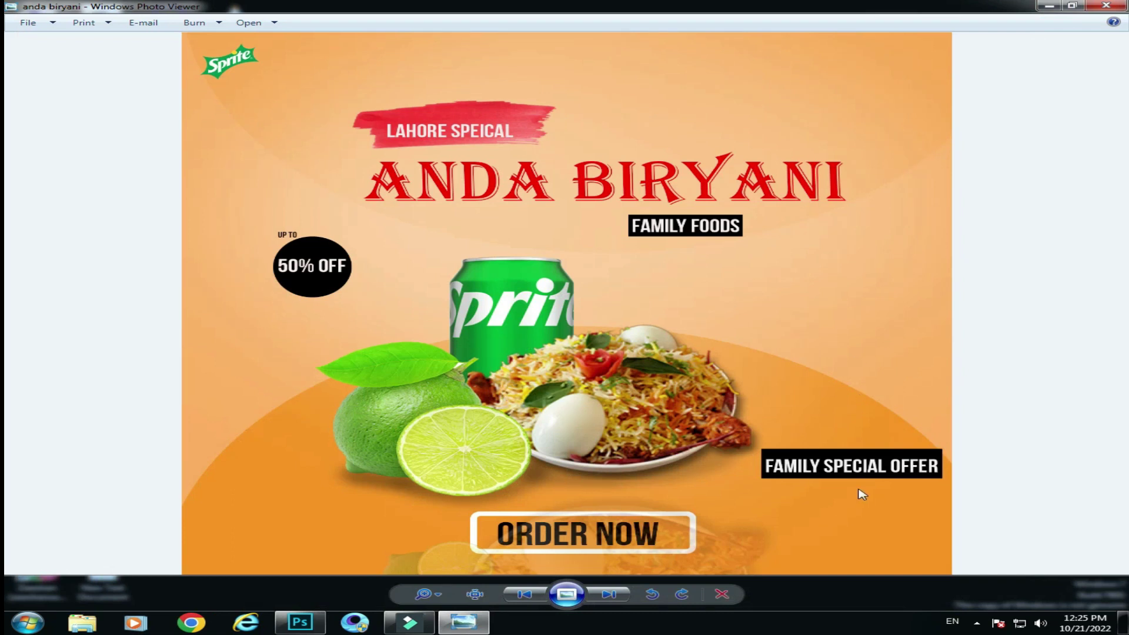